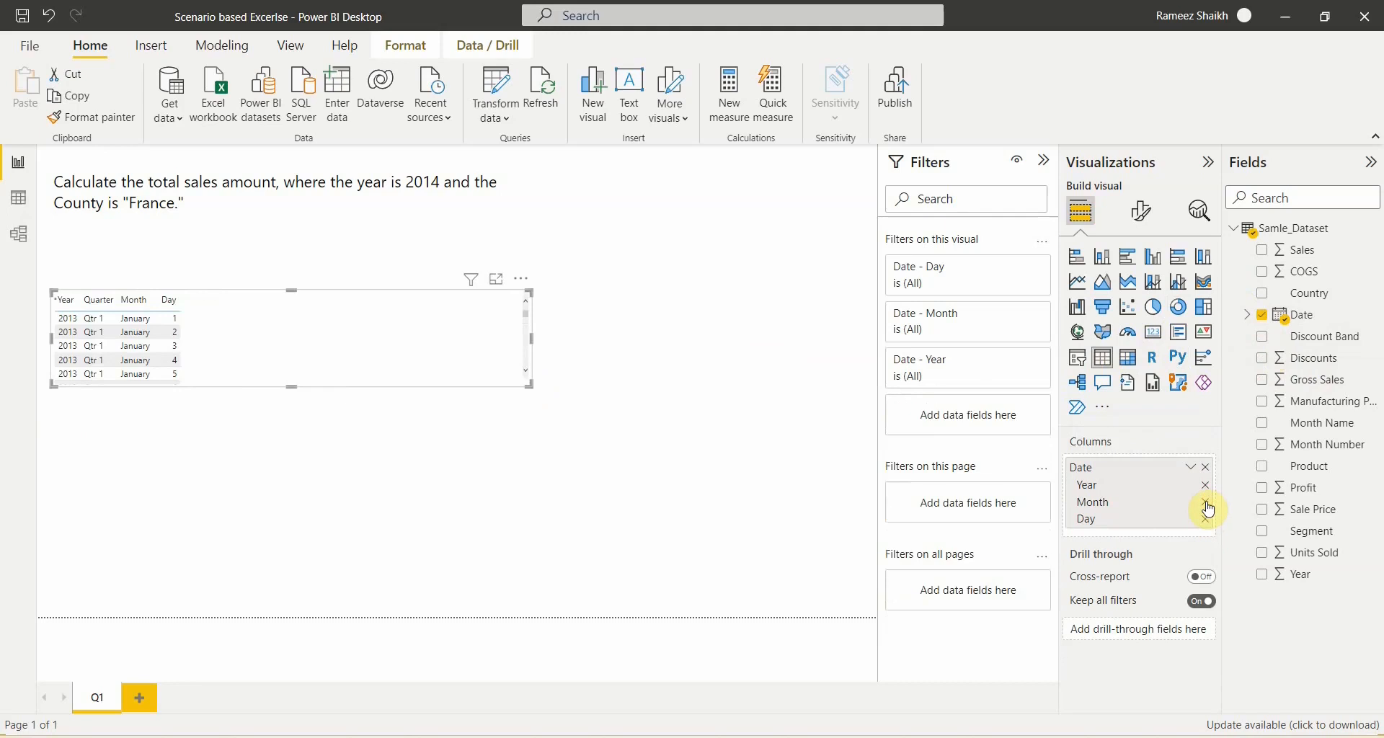
- Remove the Month and Day levels from the table's Date field and make the table narrower and taller
{"action": "left_click", "coordinate": [1208, 503]}
{"action": "left_click", "coordinate": [1208, 503]}
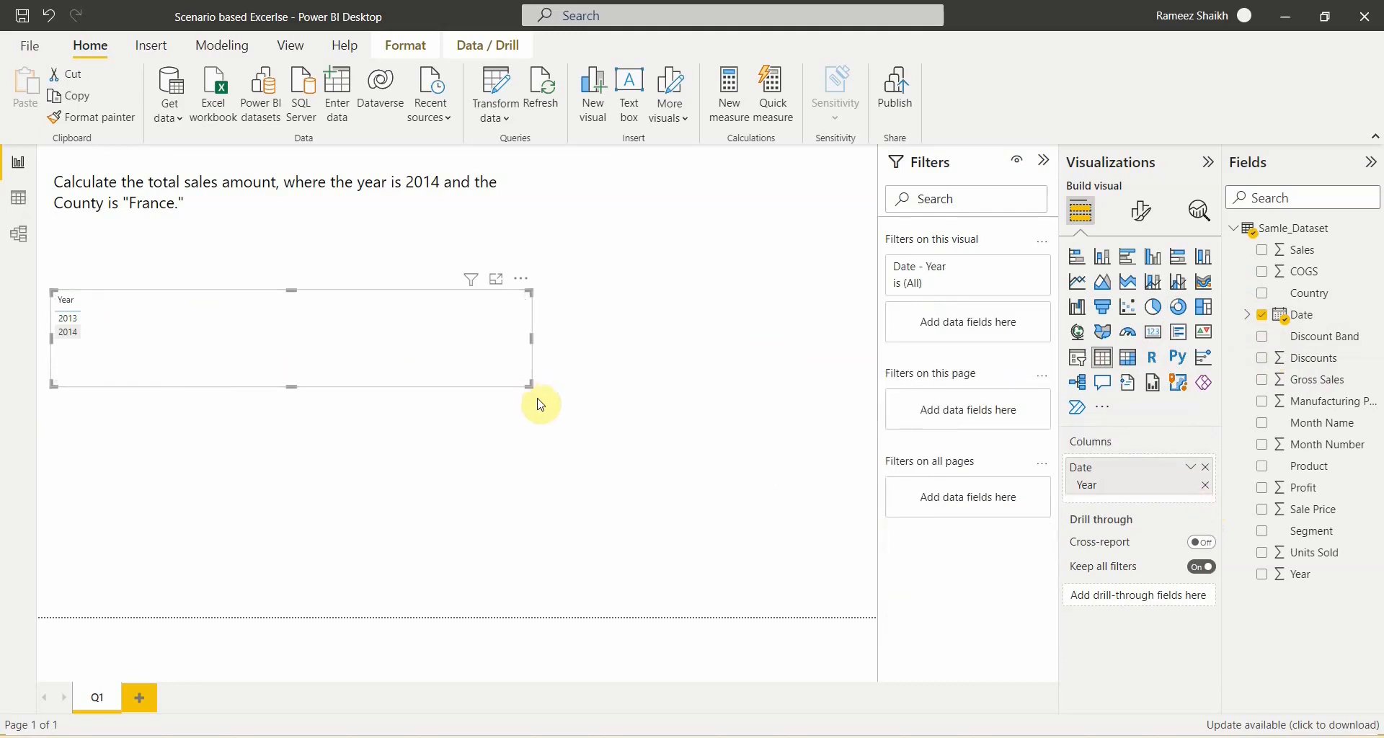
{"action": "left_click_drag", "start_coordinate": [531, 386], "coordinate": [383, 516]}
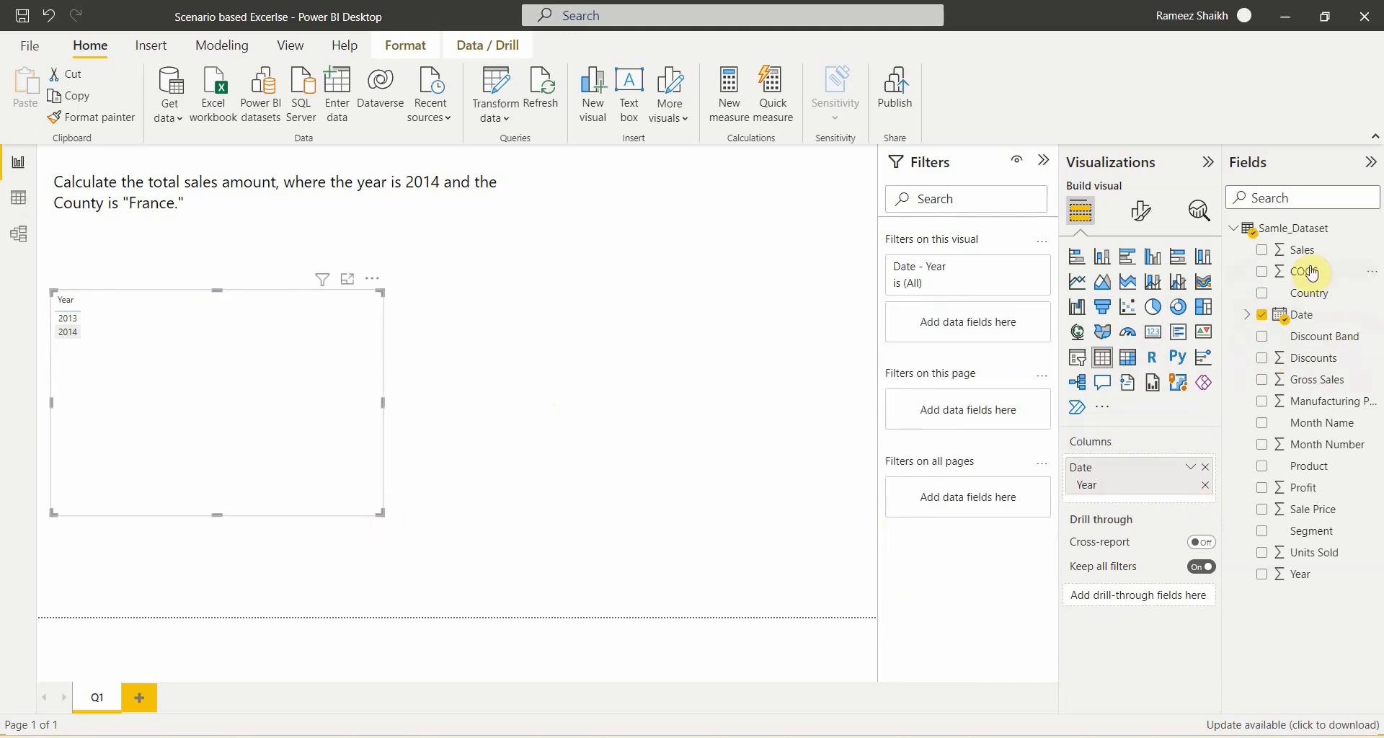
- Add the Country and Sales fields to the table as columns beside Year
{"action": "left_click_drag", "start_coordinate": [1310, 293], "coordinate": [209, 356]}
{"action": "left_click_drag", "start_coordinate": [1310, 261], "coordinate": [322, 426]}
- Set the font size of the table's values to 15 and enlarge the table to fit all rows
{"action": "left_click", "coordinate": [1142, 216]}
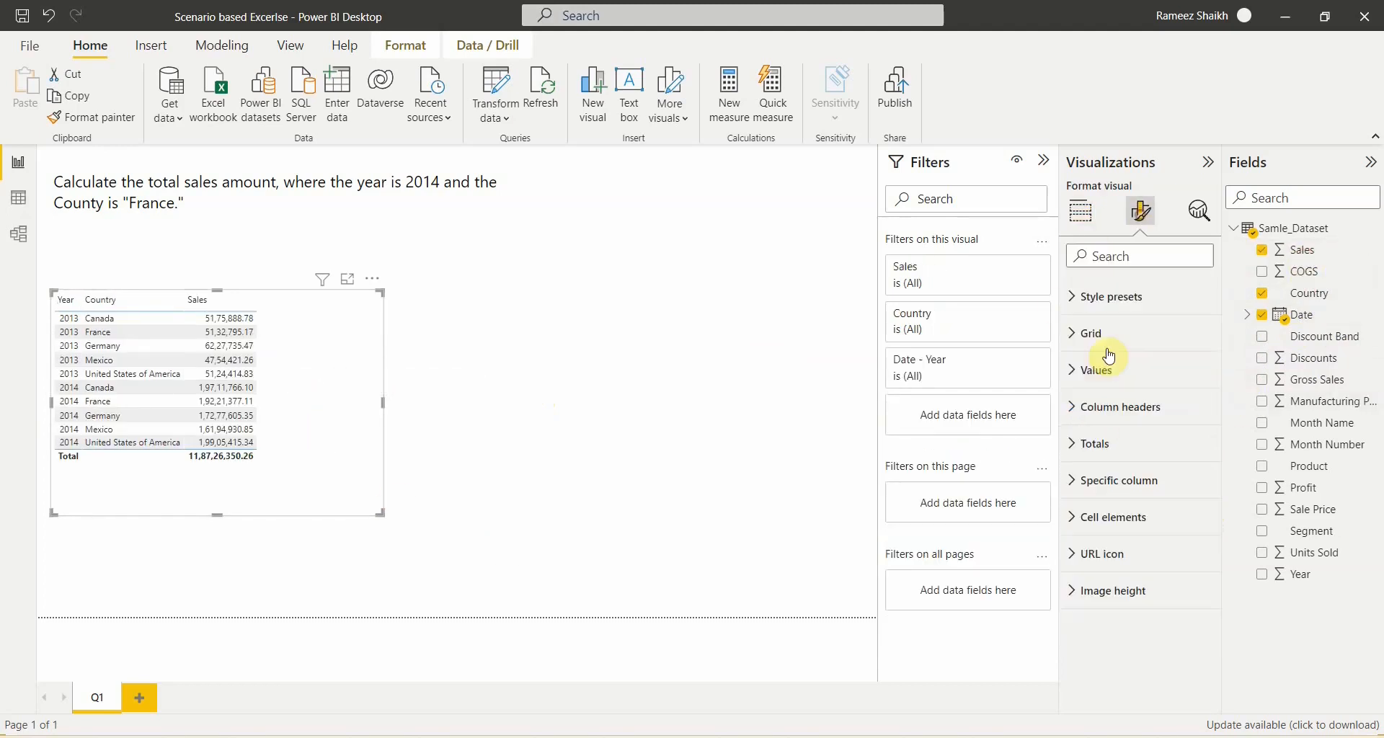
{"action": "left_click", "coordinate": [1111, 409]}
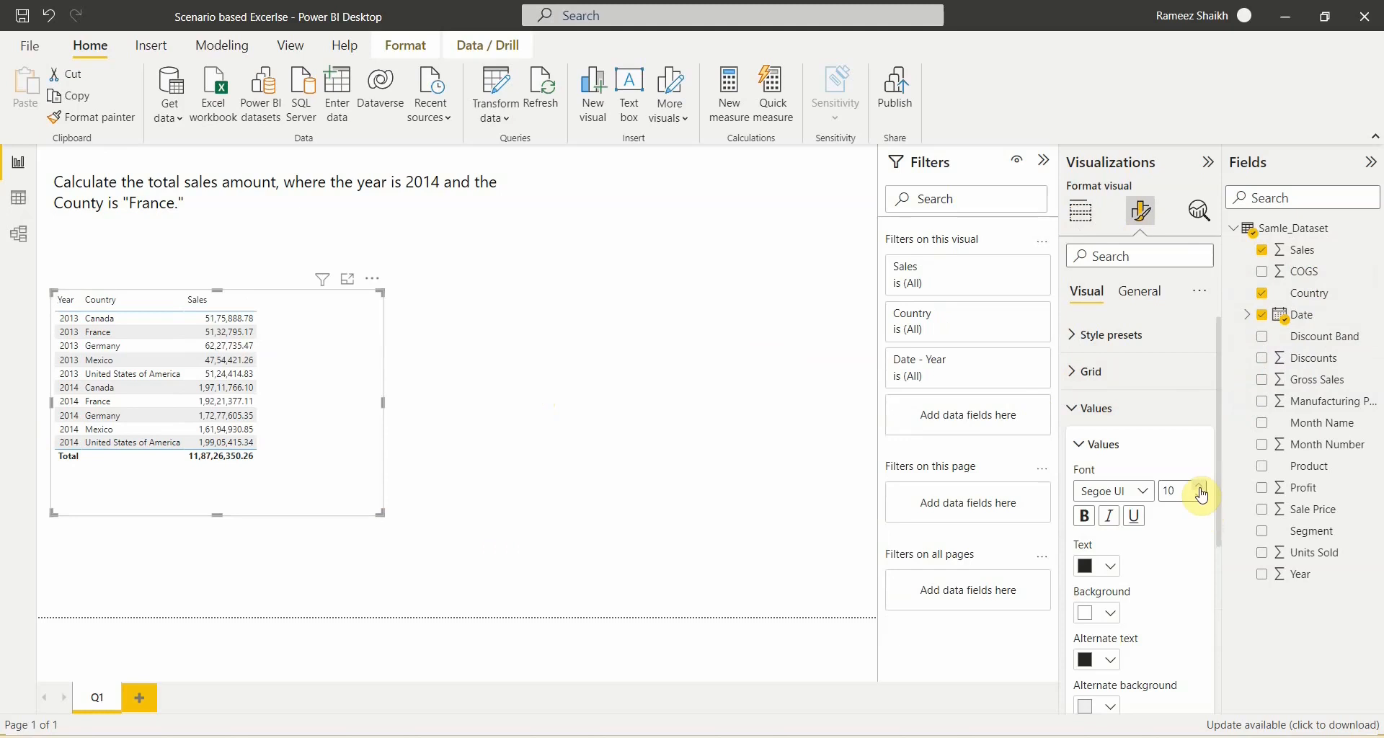
{"action": "left_click", "coordinate": [1200, 488]}
{"action": "left_click", "coordinate": [1200, 487]}
{"action": "left_click", "coordinate": [1200, 487]}
{"action": "left_click", "coordinate": [1200, 488]}
{"action": "left_click", "coordinate": [1201, 487]}
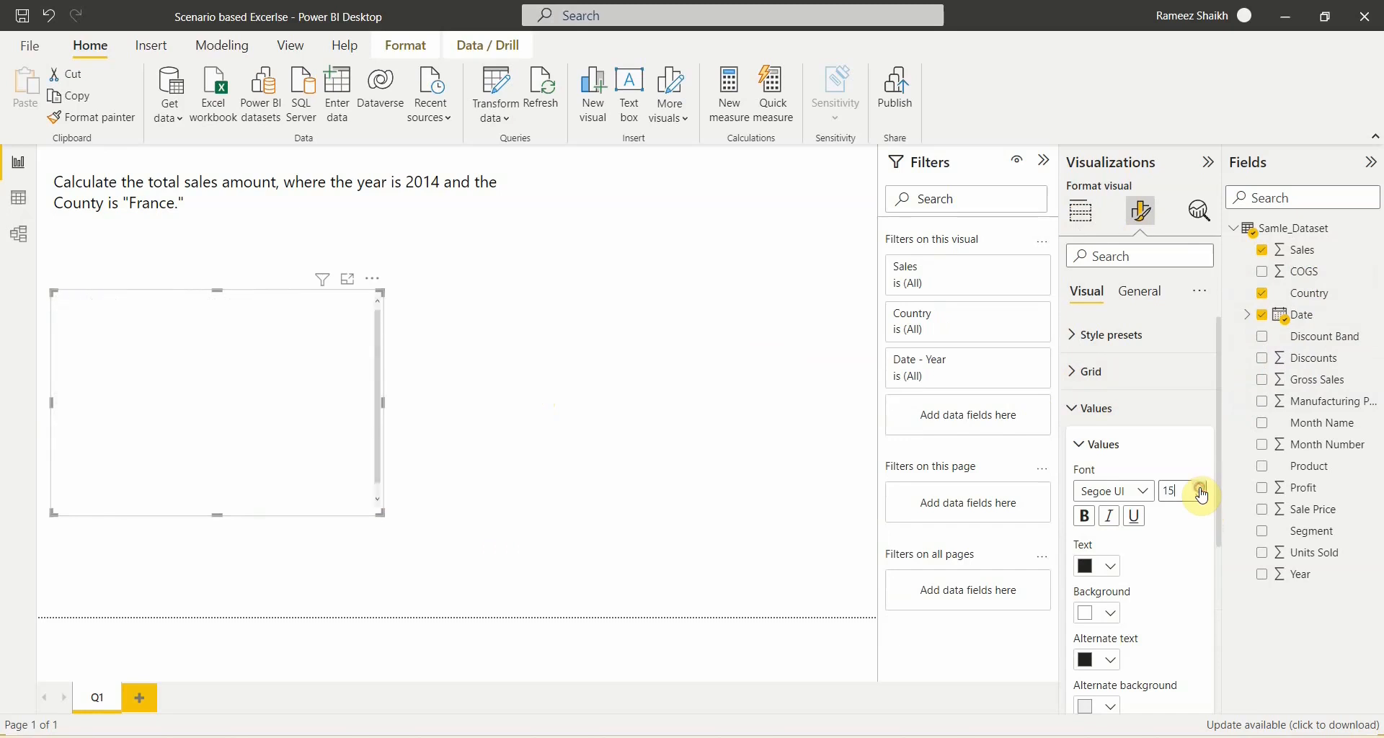
{"action": "left_click_drag", "start_coordinate": [380, 514], "coordinate": [404, 546]}
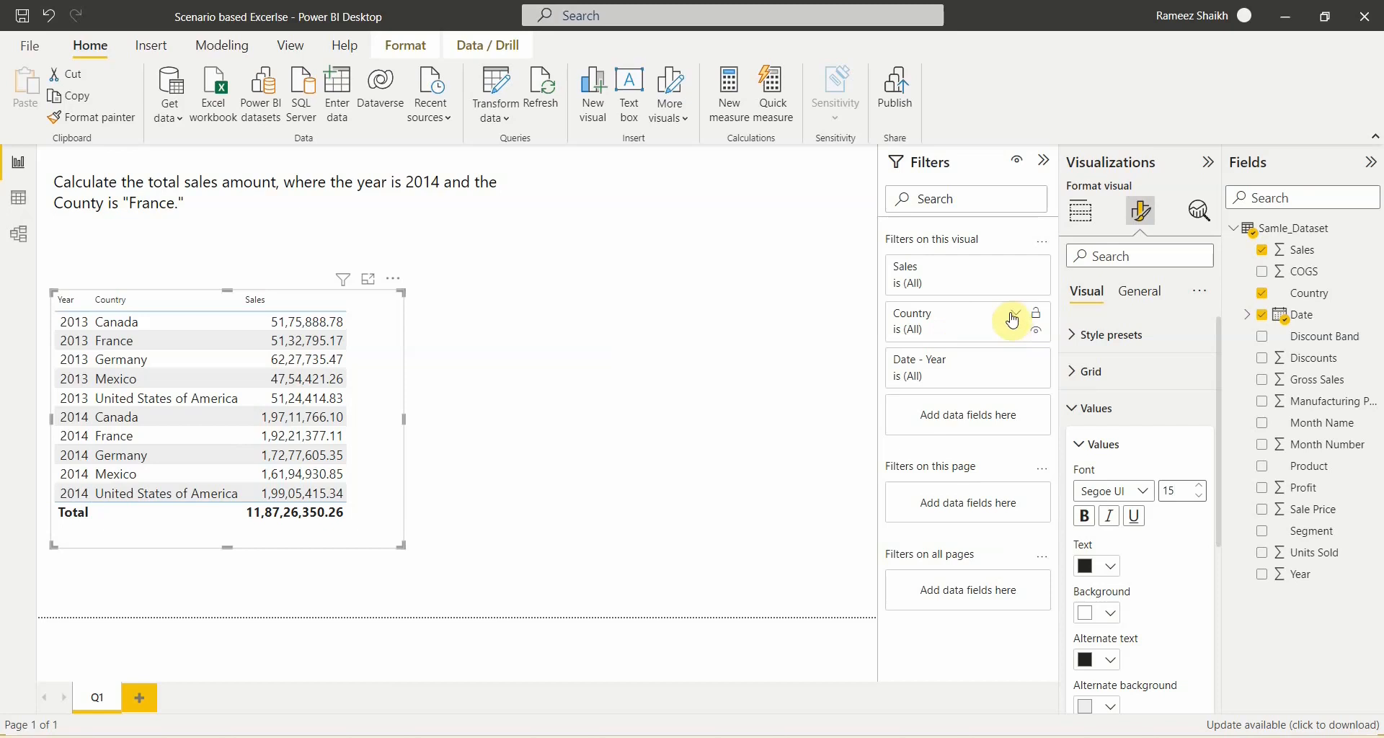
- Filter the table's Country field to France
{"action": "left_click", "coordinate": [1015, 314]}
{"action": "left_click", "coordinate": [939, 465]}
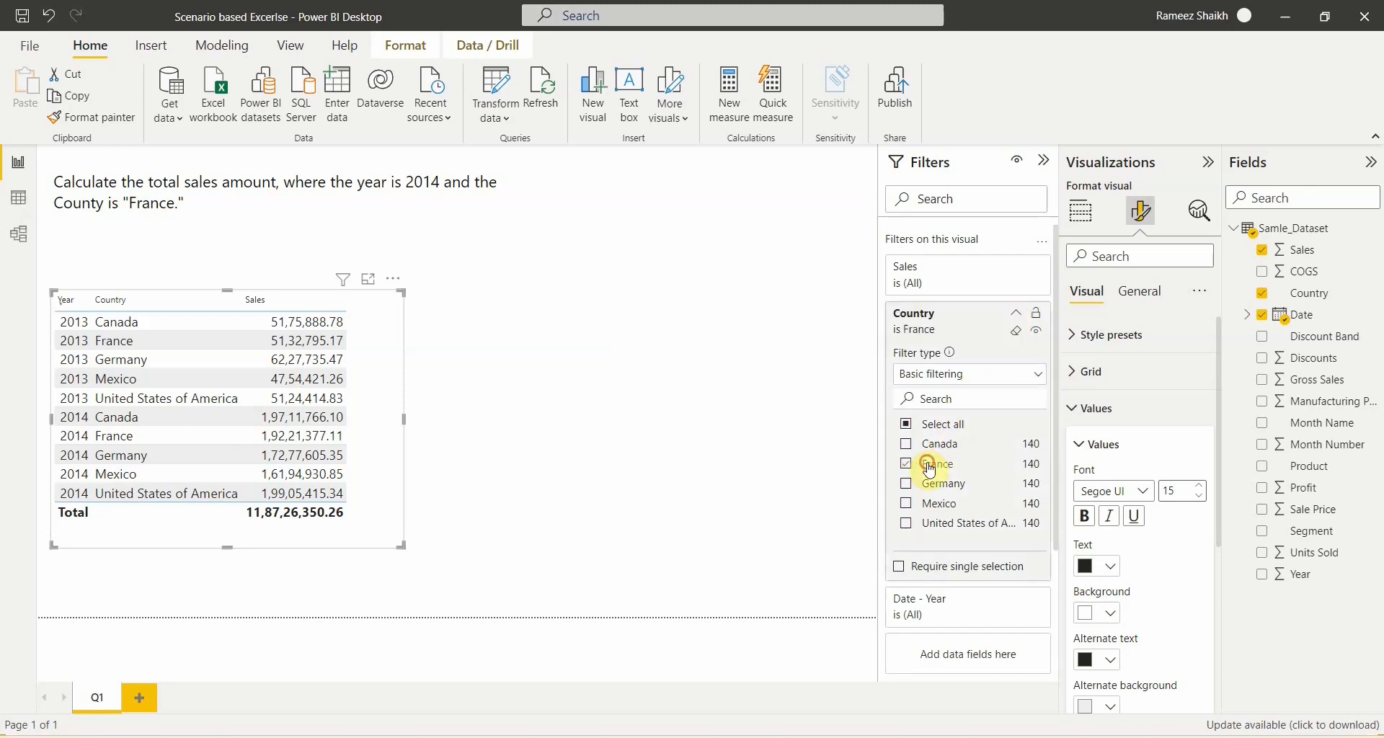
{"action": "left_click", "coordinate": [1017, 316]}
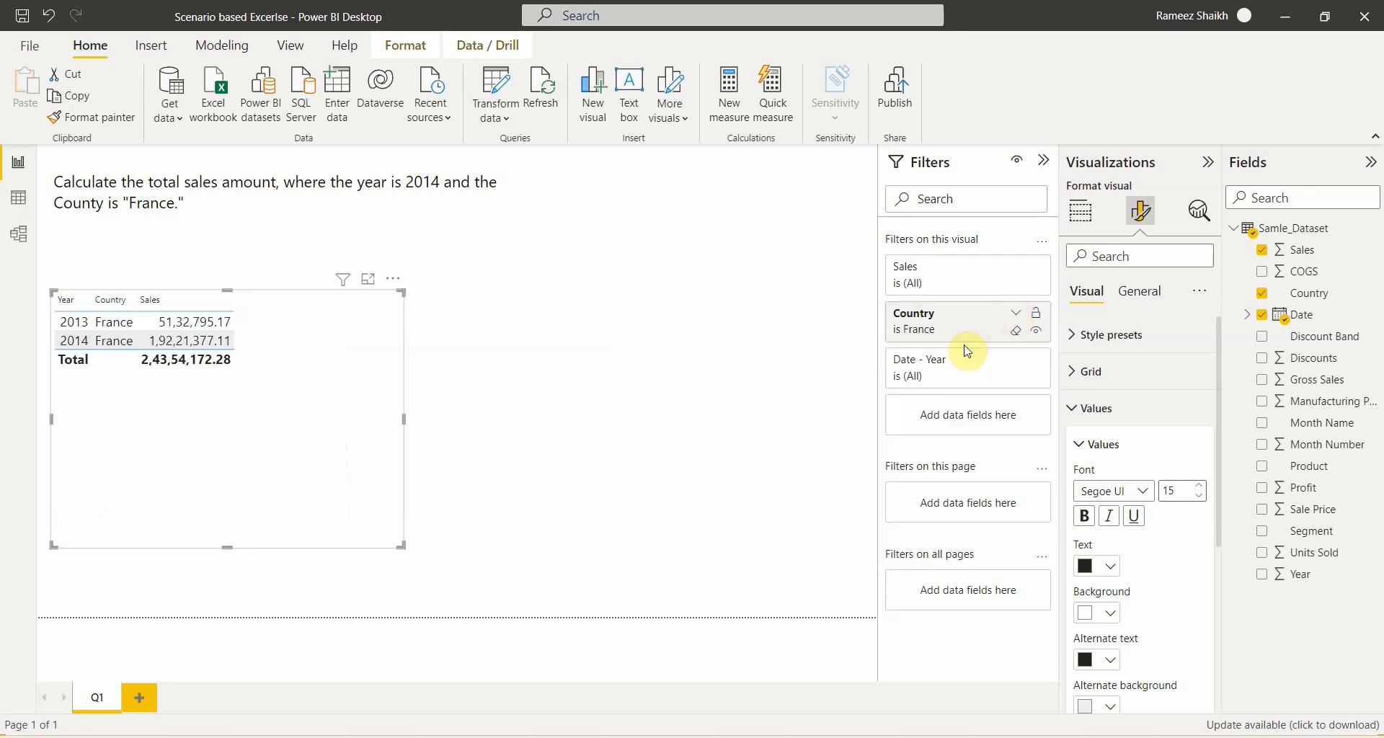
- Filter the table's Date - Year field to 2014 using Basic filtering, and shrink the table around the remaining row
{"action": "left_click", "coordinate": [1012, 380]}
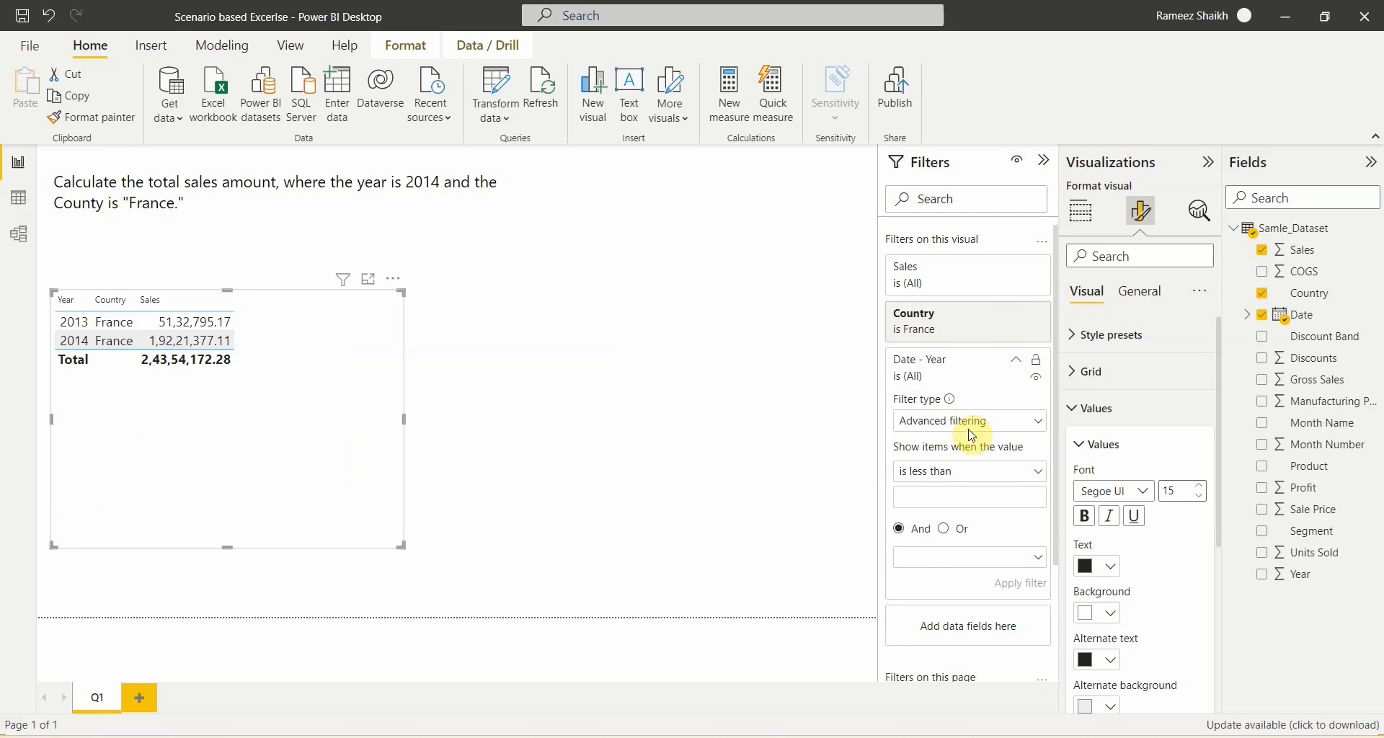
{"action": "left_click", "coordinate": [974, 433]}
{"action": "left_click", "coordinate": [961, 472]}
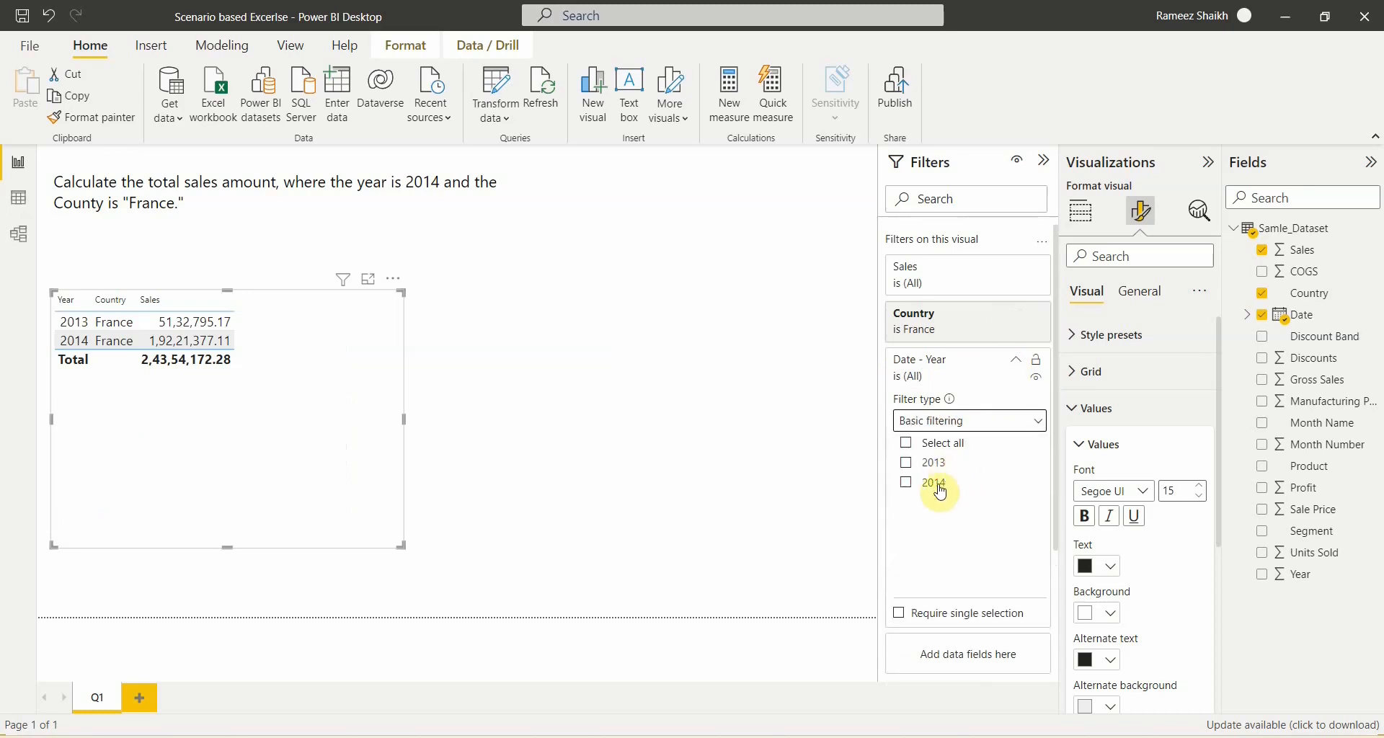
{"action": "left_click", "coordinate": [936, 483]}
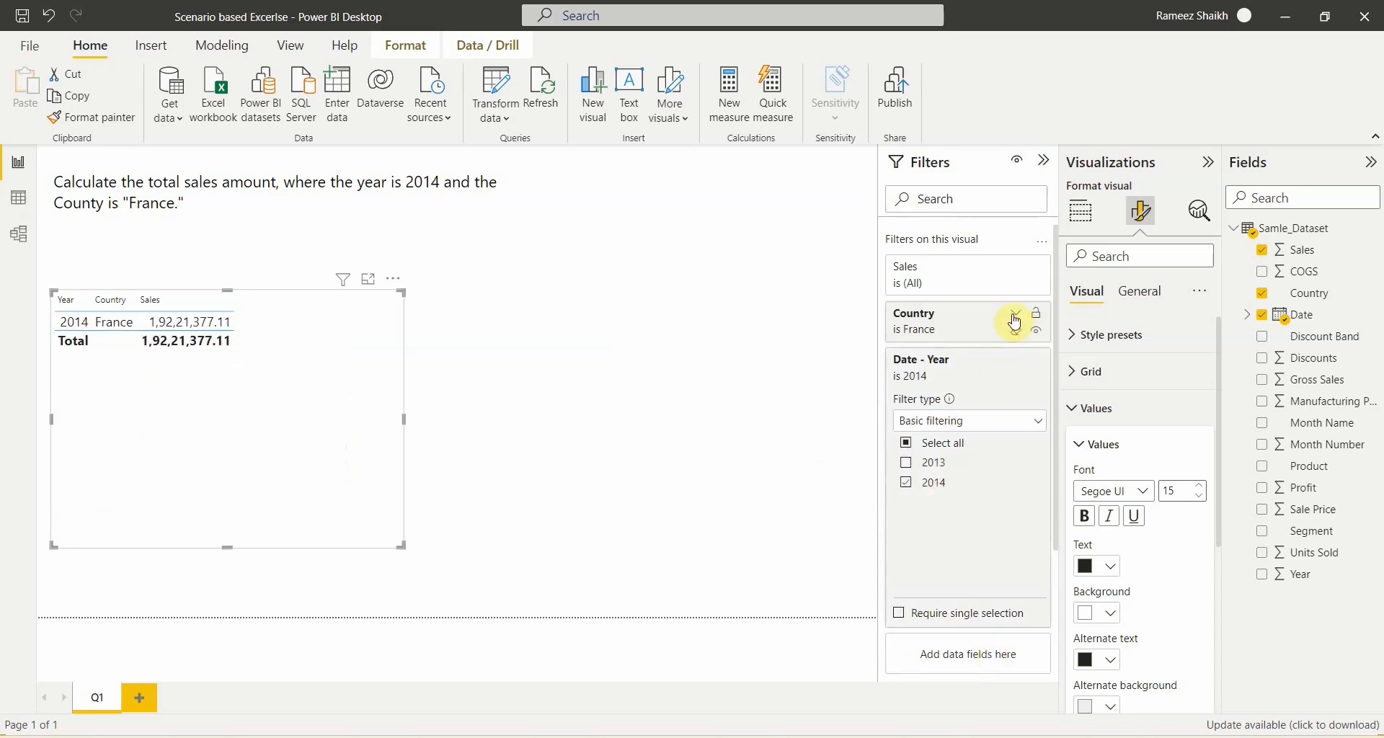
{"action": "left_click", "coordinate": [1017, 314]}
{"action": "left_click_drag", "start_coordinate": [400, 548], "coordinate": [290, 416]}
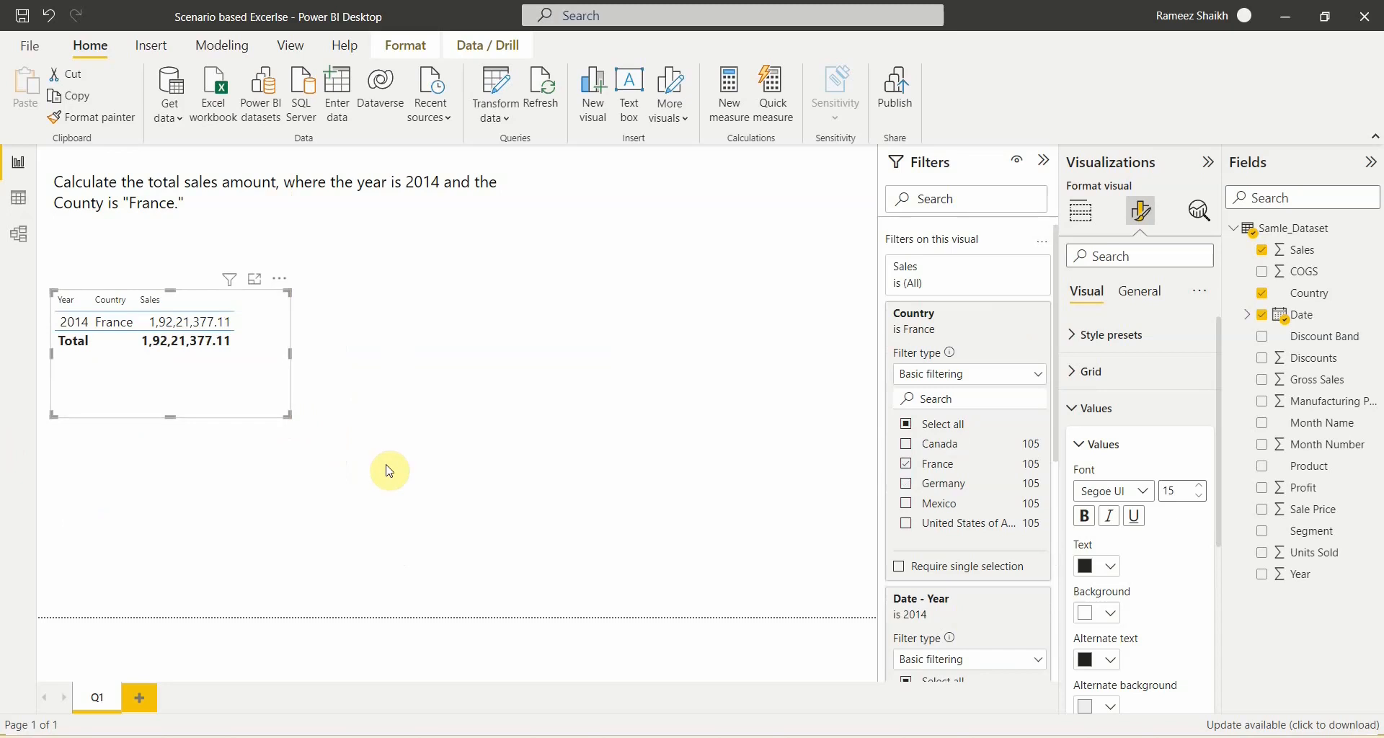
- Create a new measure named 2014FS and start its formula with the CALCULATE function on a separate line
{"action": "left_click", "coordinate": [725, 124]}
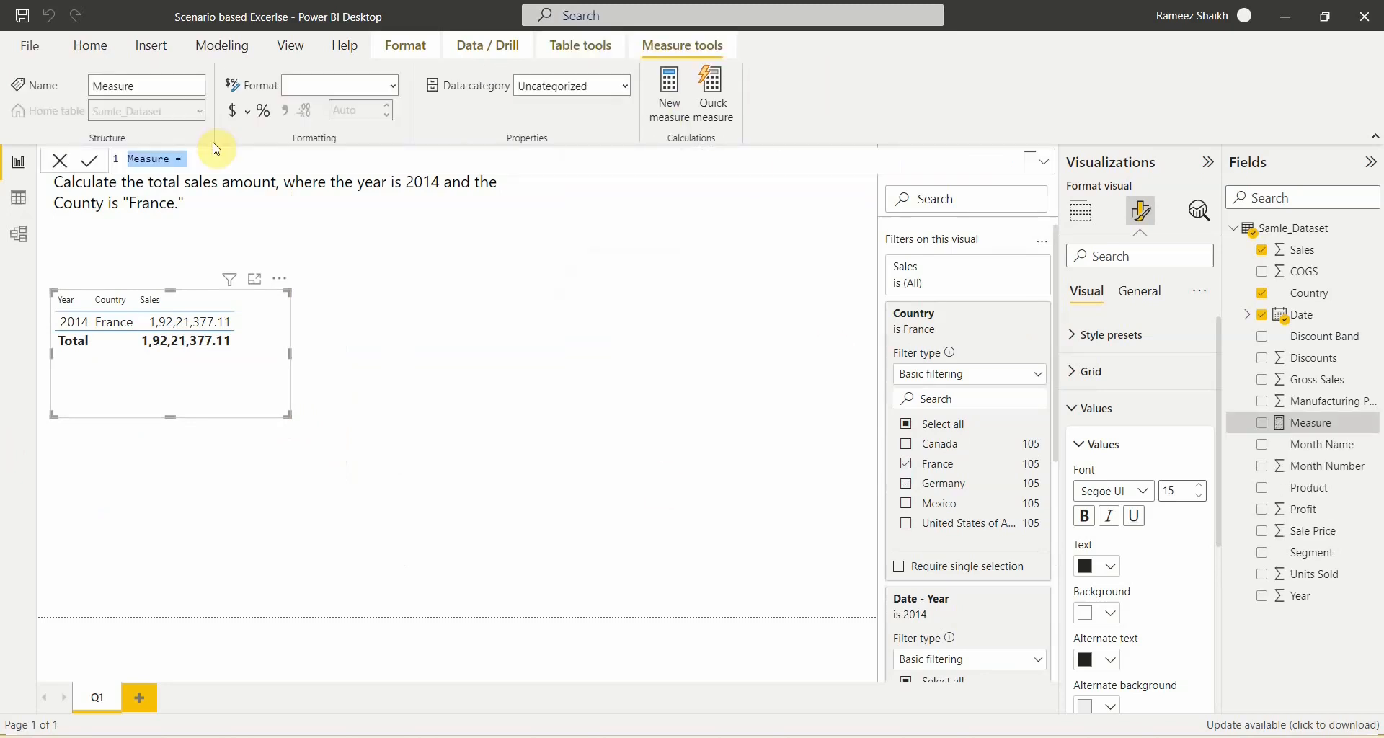
{"action": "type", "text": "2014FS"}
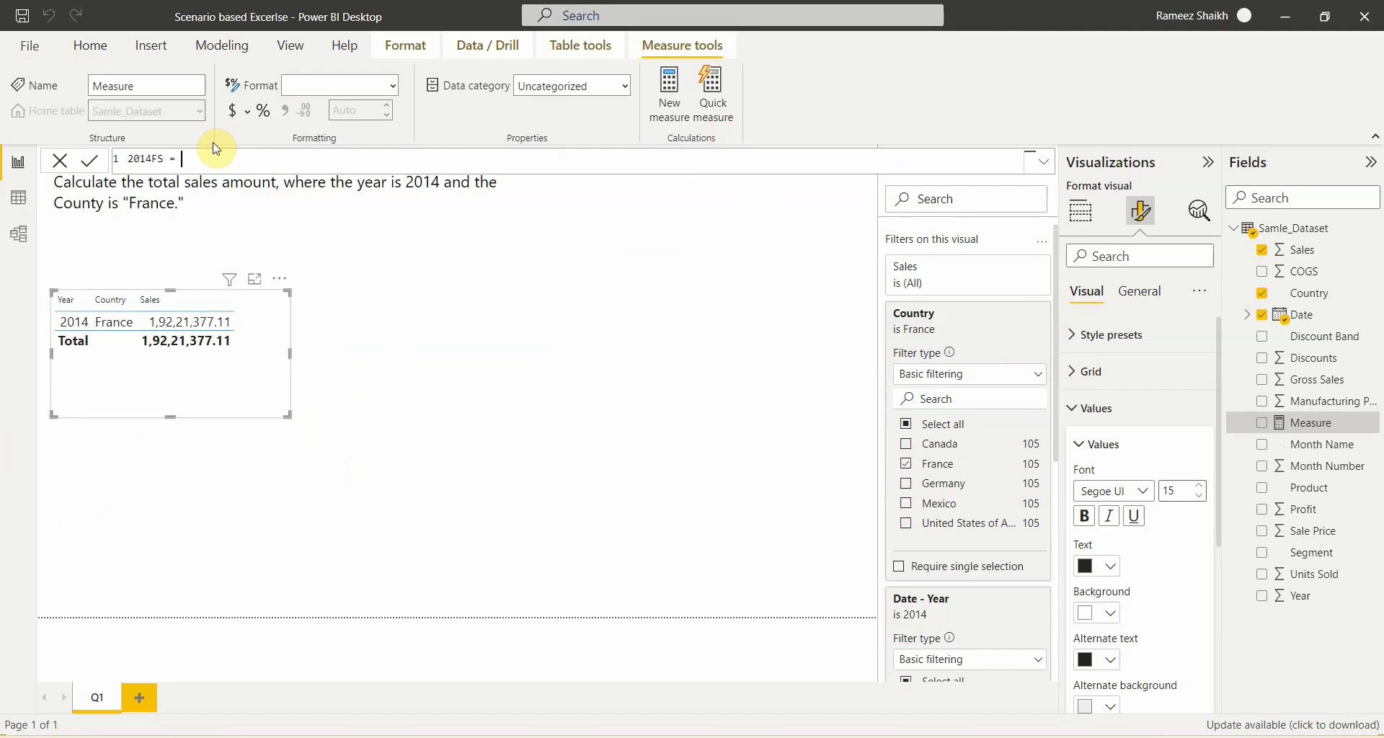
{"action": "key", "text": "shift+Return"}
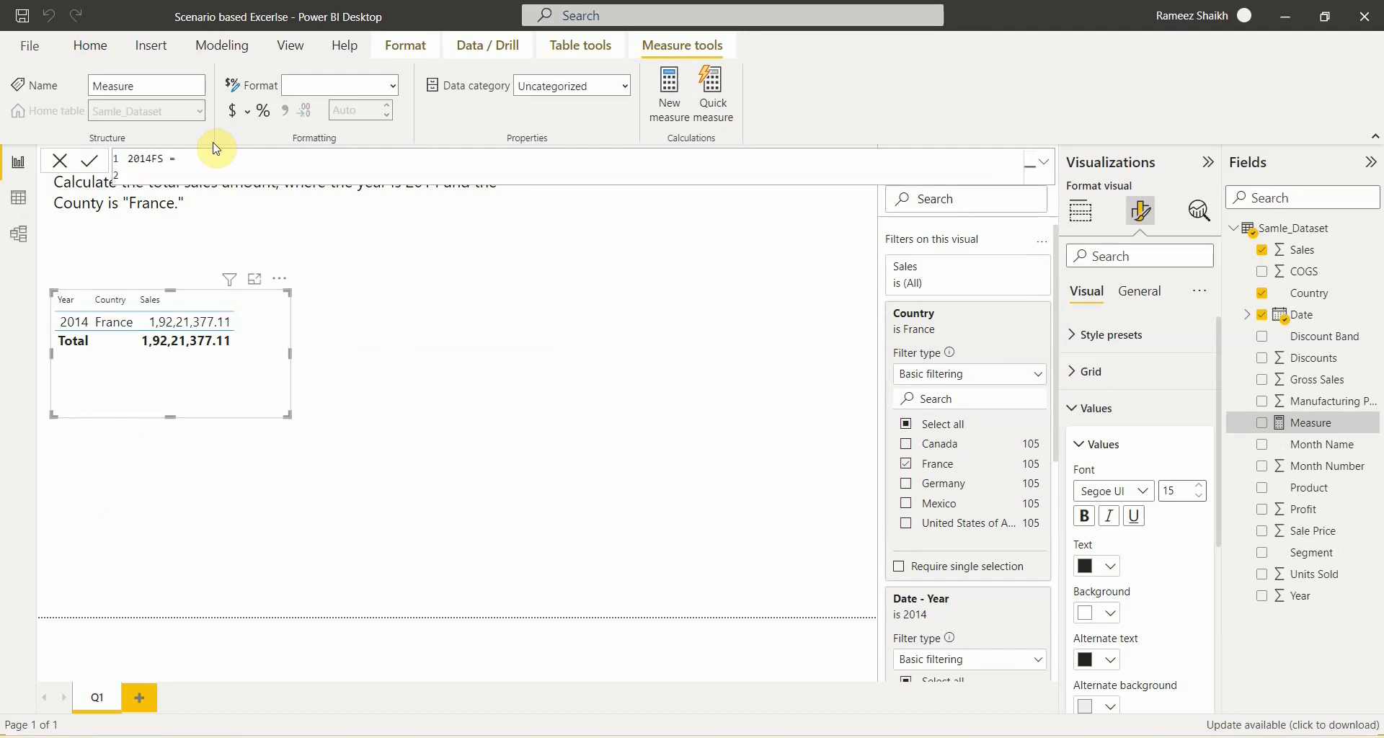
{"action": "type", "text": "cal"}
{"action": "key", "text": "Tab"}
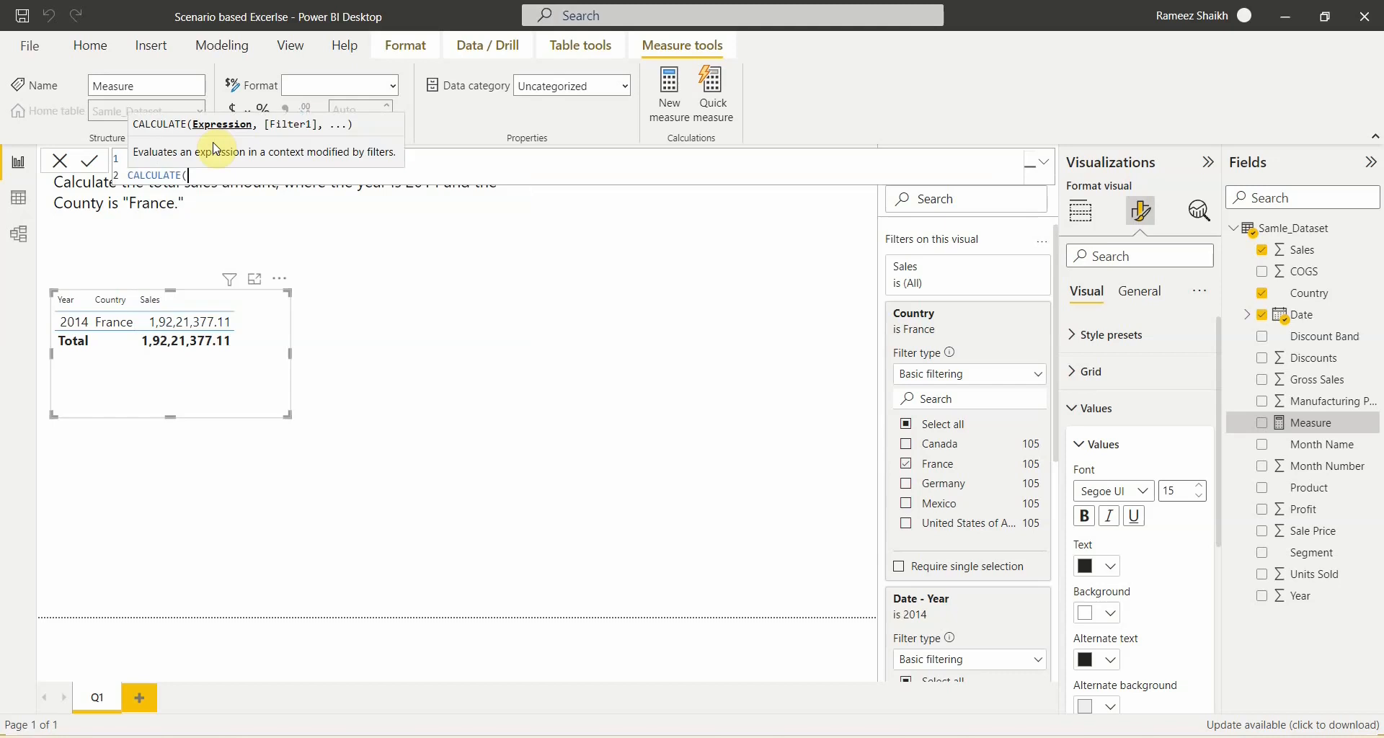
{"action": "key", "text": "shift+Return"}
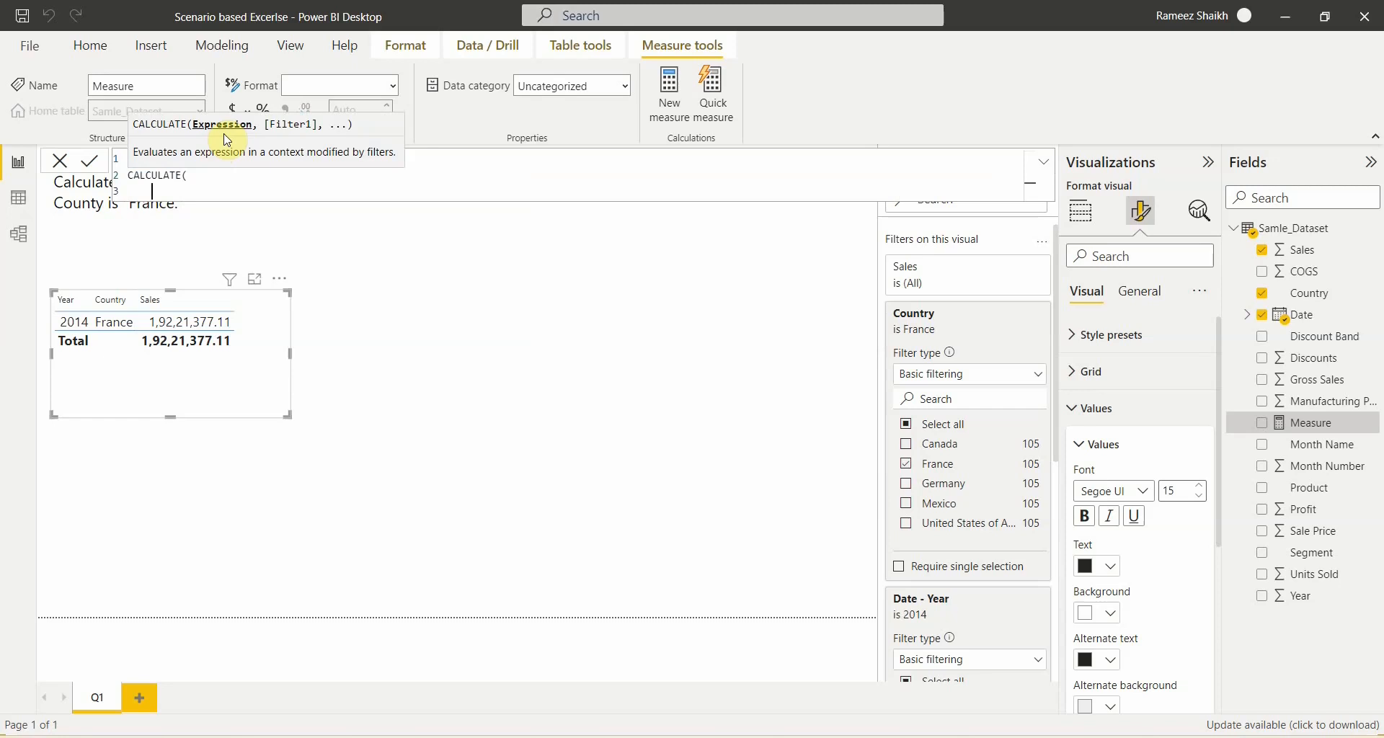
- Enter SUM(Samle_Dataset[ Sales]) as the expression argument of CALCULATE, on its own line
{"action": "type", "text": "sum"}
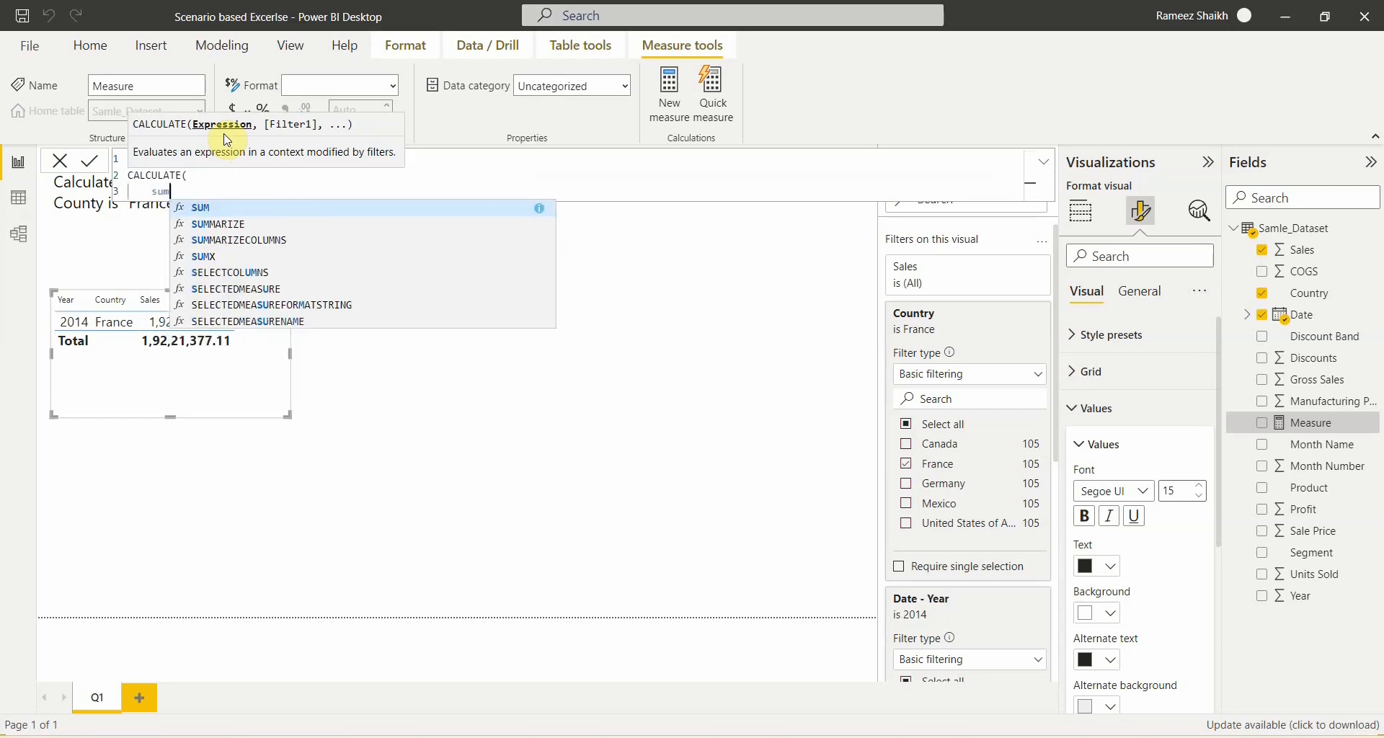
{"action": "key", "text": "Tab"}
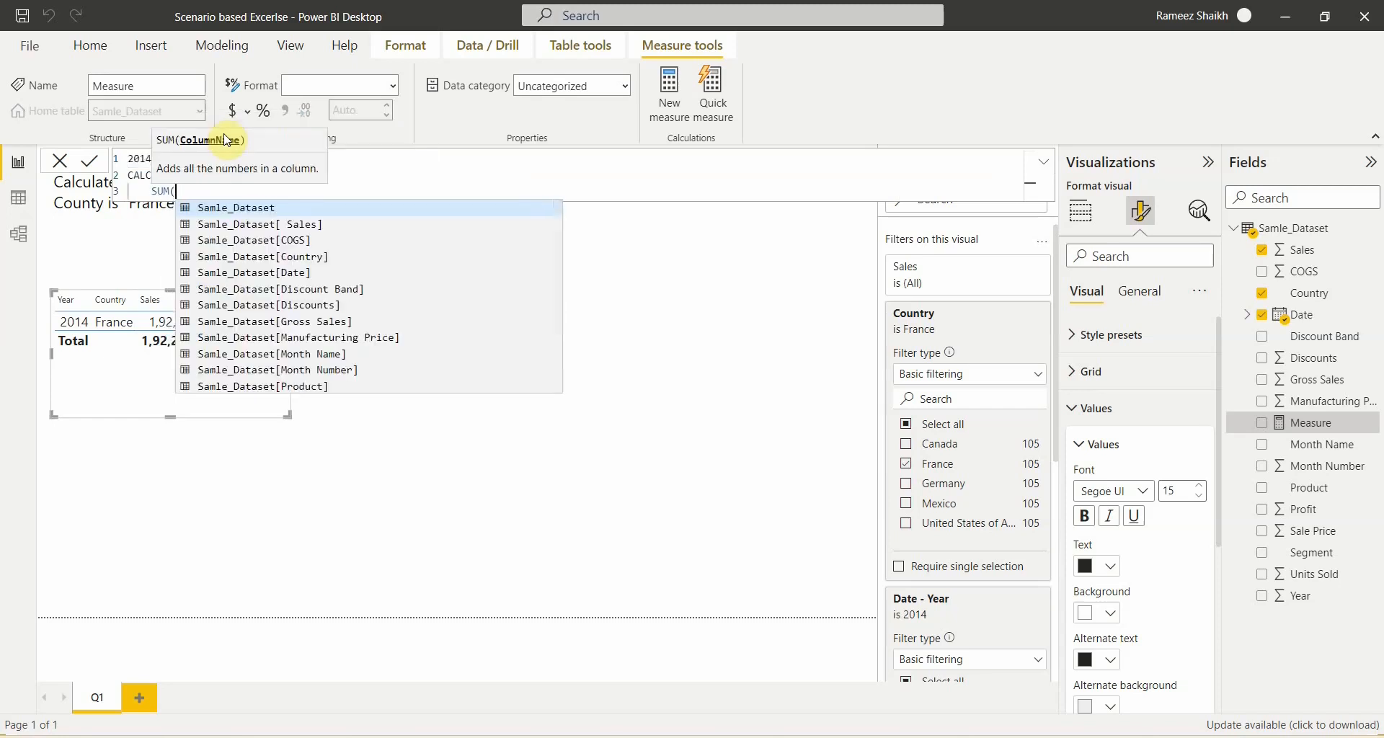
{"action": "type", "text": "sale"}
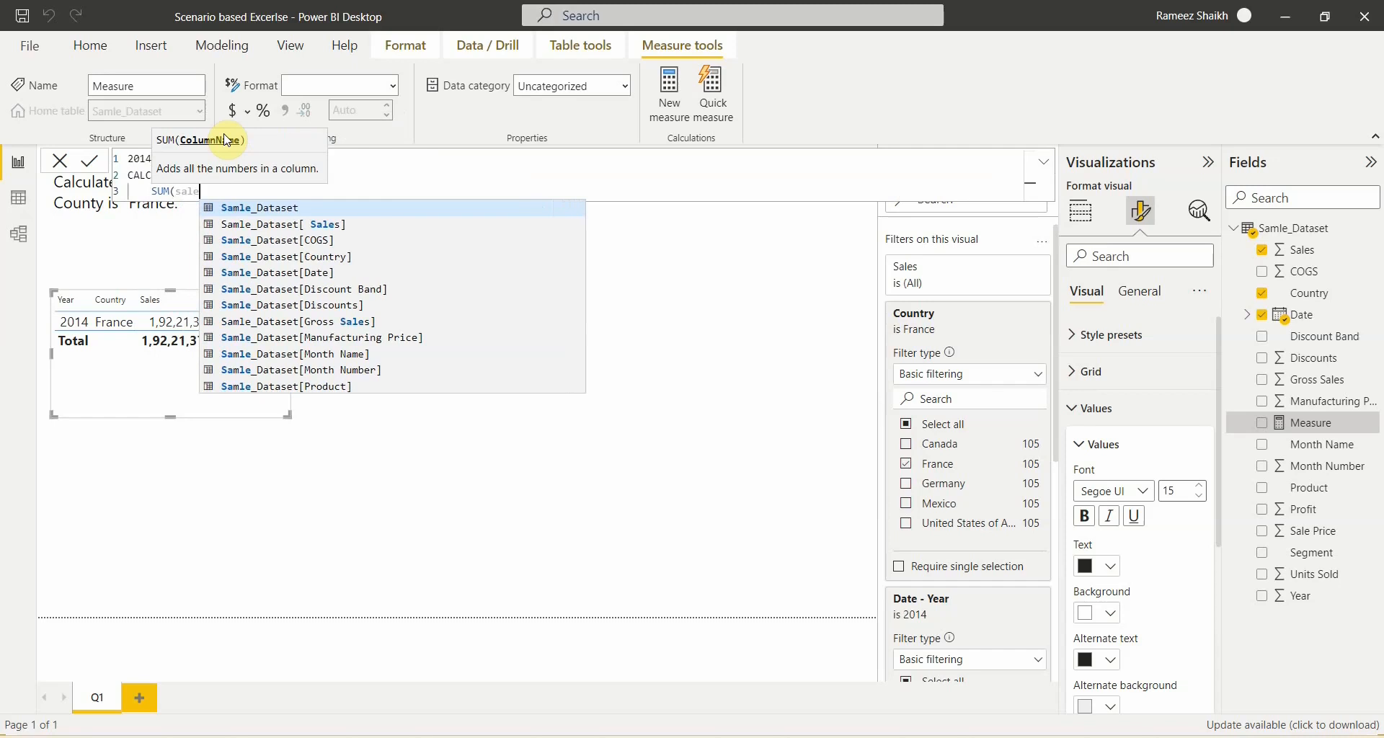
{"action": "type", "text": "s"}
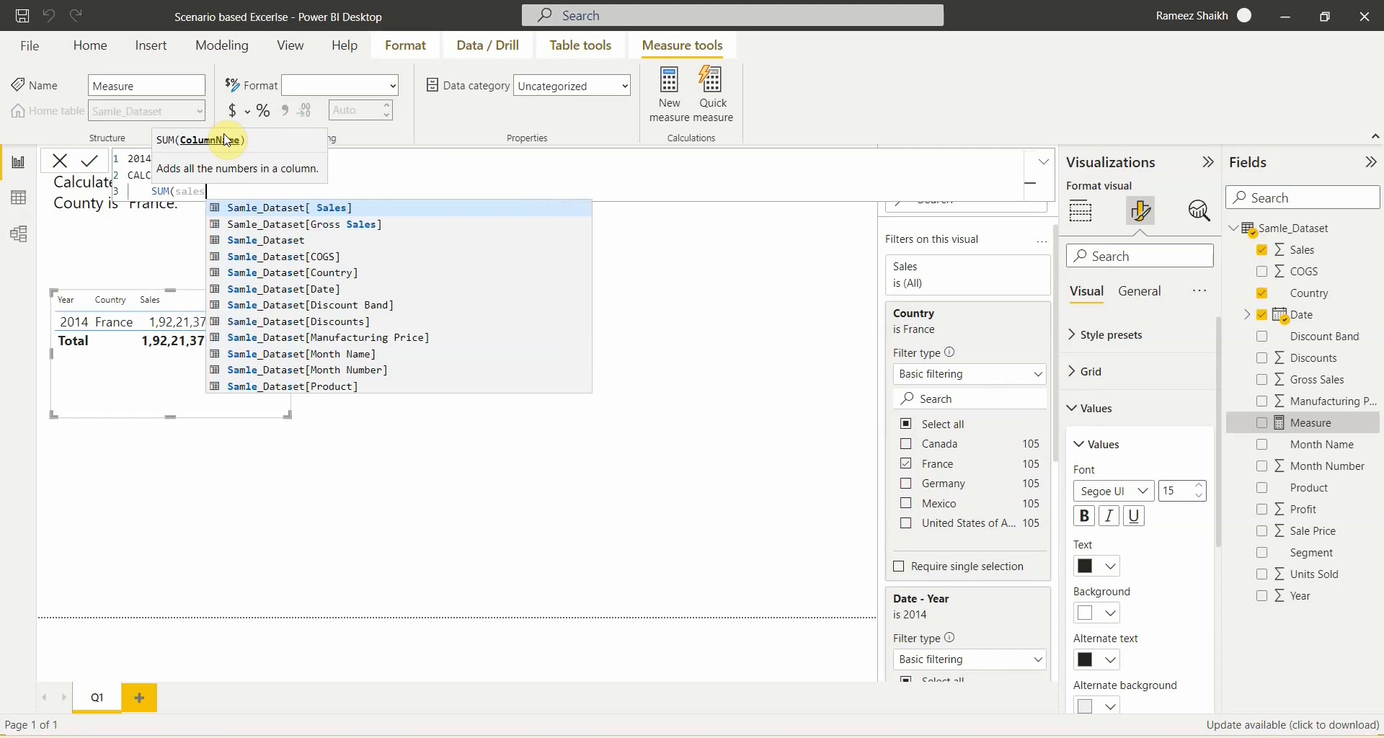
{"action": "key", "text": "Tab"}
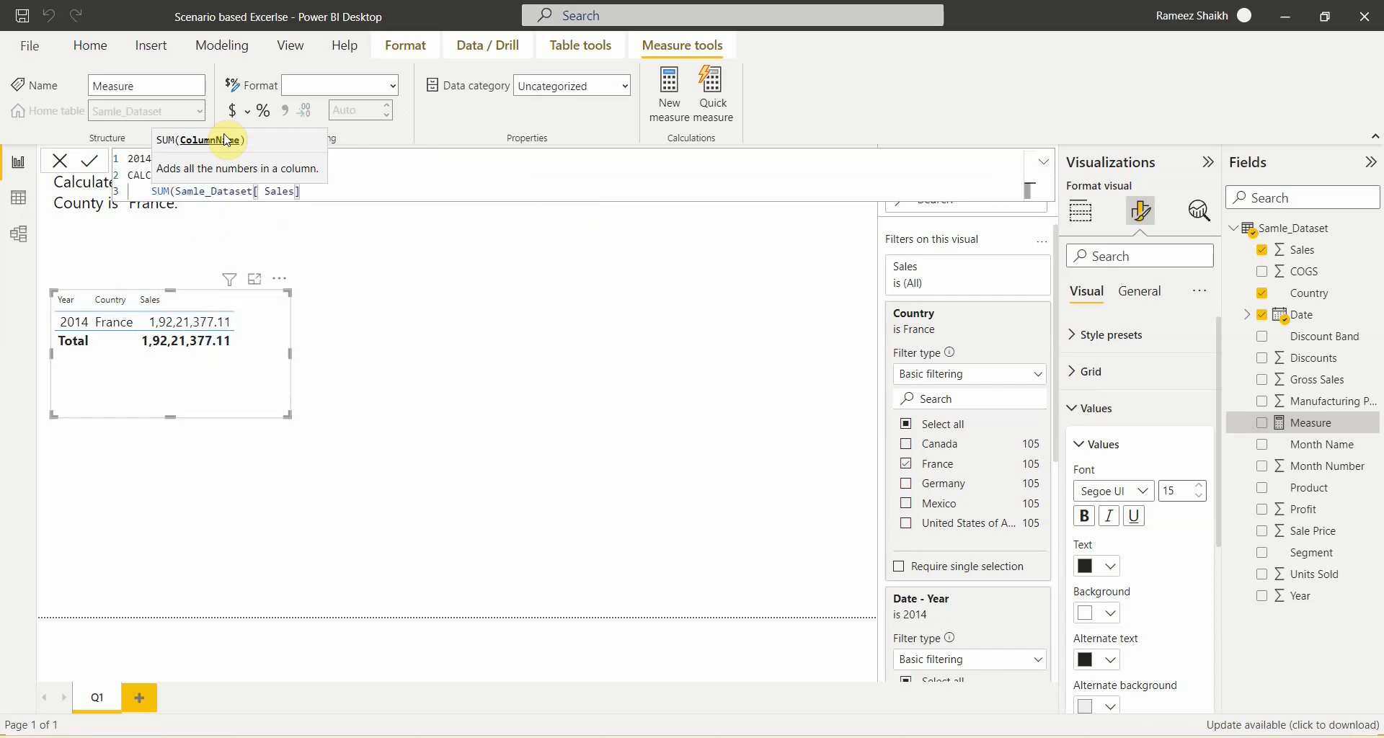
{"action": "type", "text": "),"}
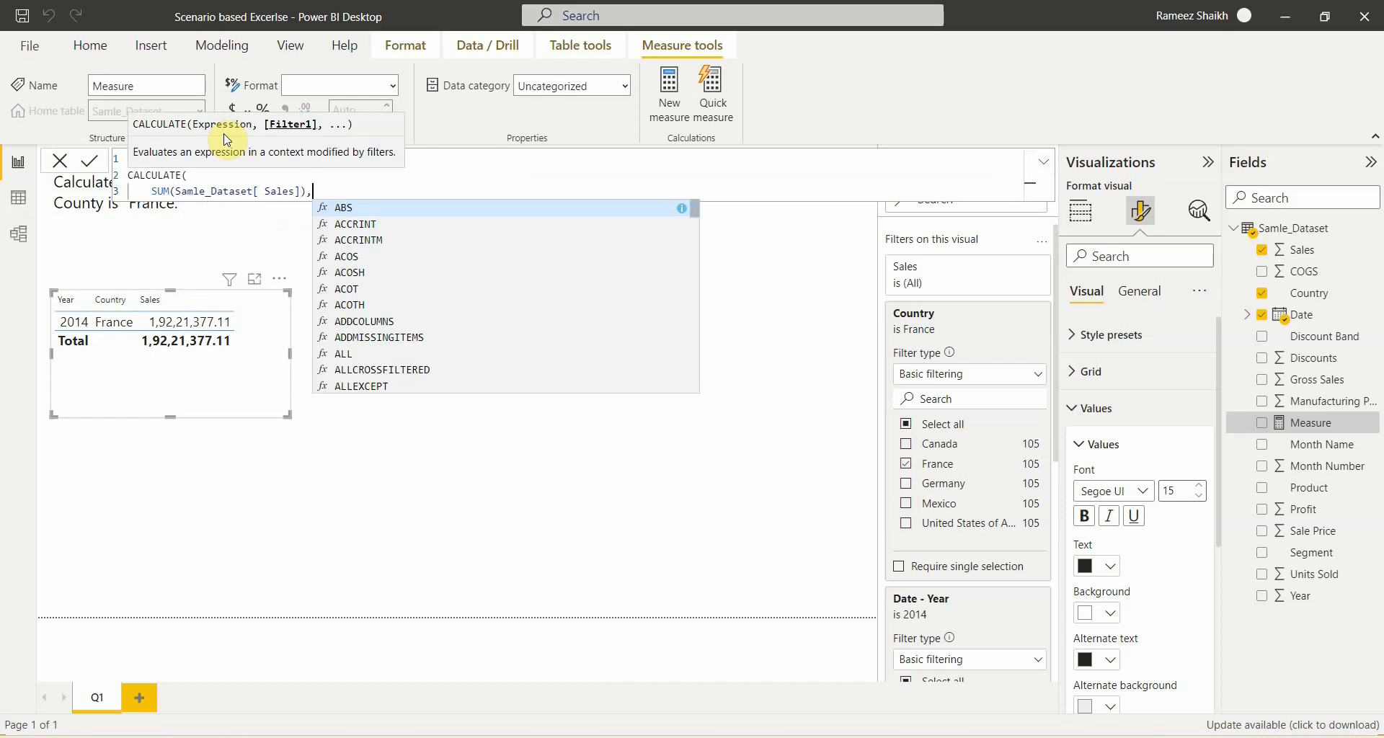
{"action": "key", "text": "shift+Return"}
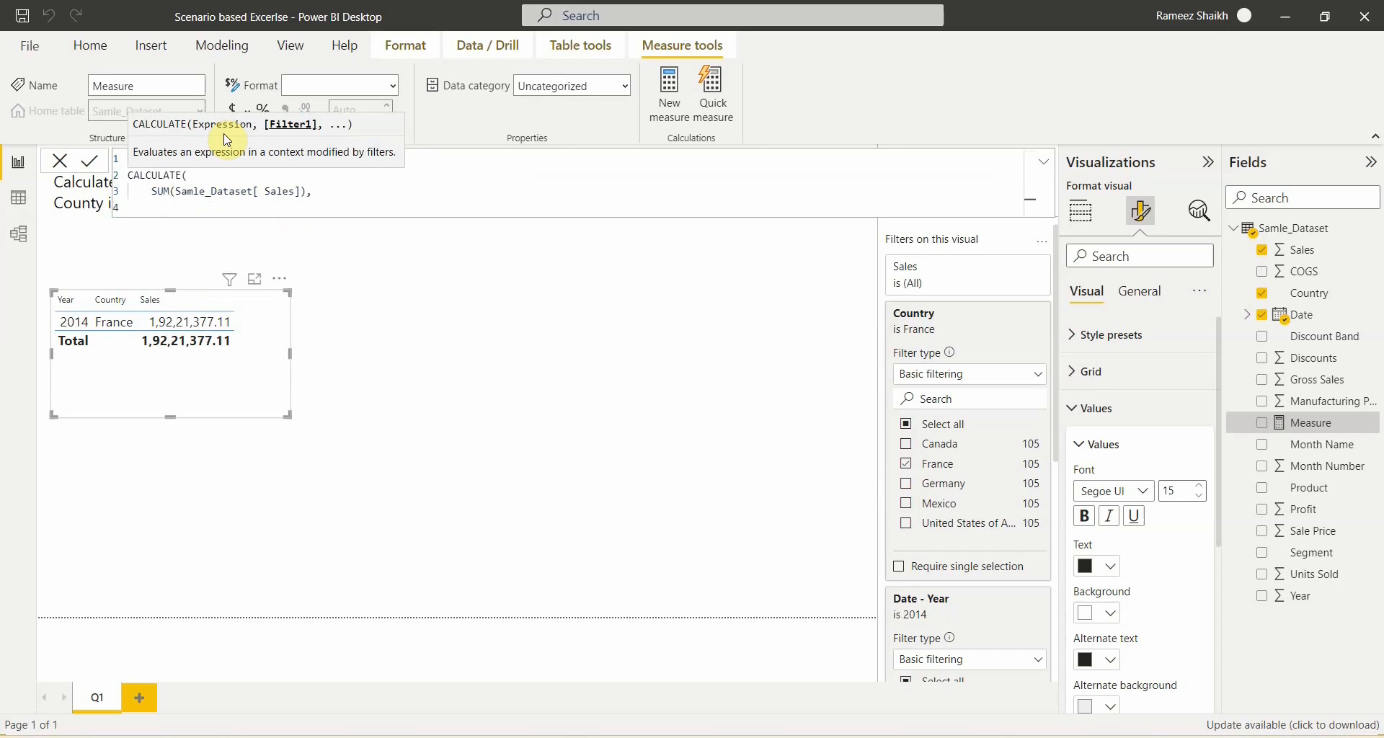
- Add Samle_Dataset[Year] = 2014 as the first filter argument of CALCULATE
{"action": "type", "text": "yea"}
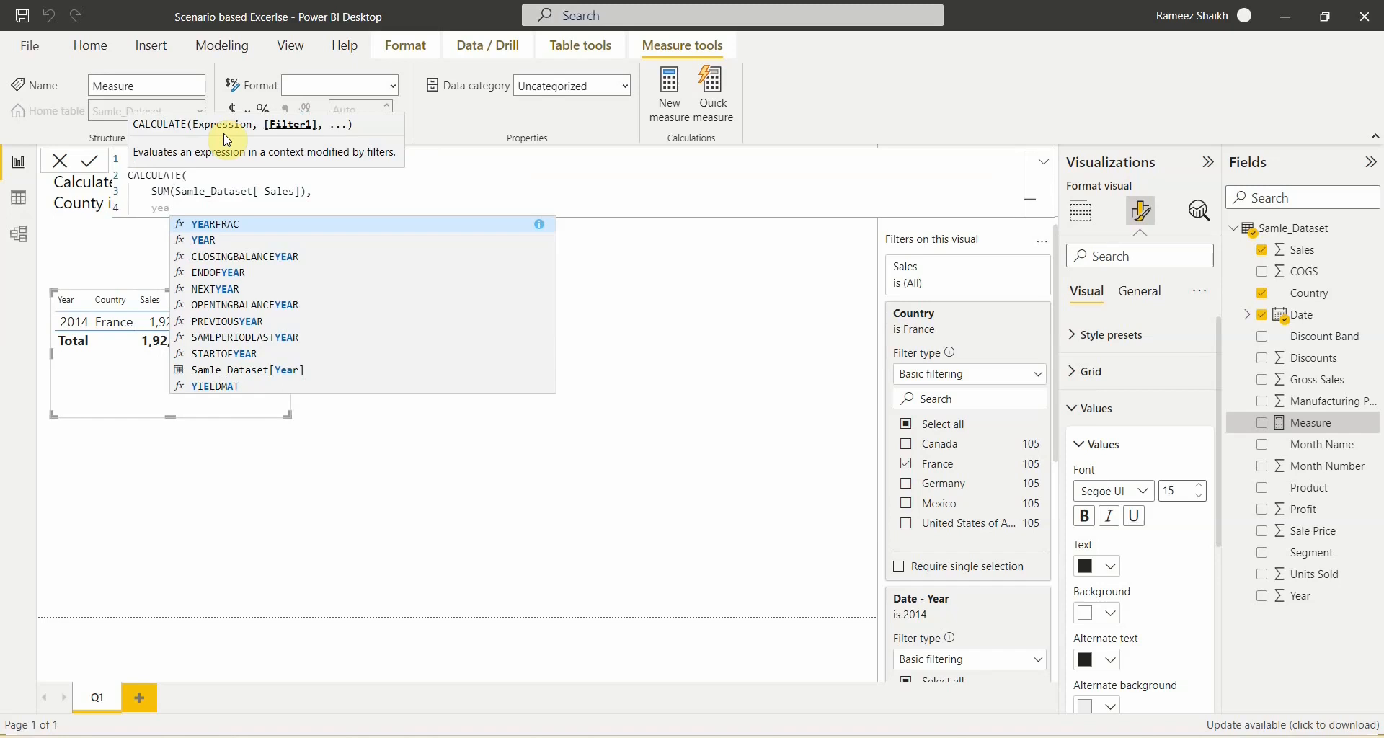
{"action": "key", "text": "Down"}
{"action": "key", "text": "Down"}
{"action": "key", "text": "Down"}
{"action": "key", "text": "Down"}
{"action": "key", "text": "Down"}
{"action": "key", "text": "Down"}
{"action": "key", "text": "Down"}
{"action": "key", "text": "Down"}
{"action": "key", "text": "Down"}
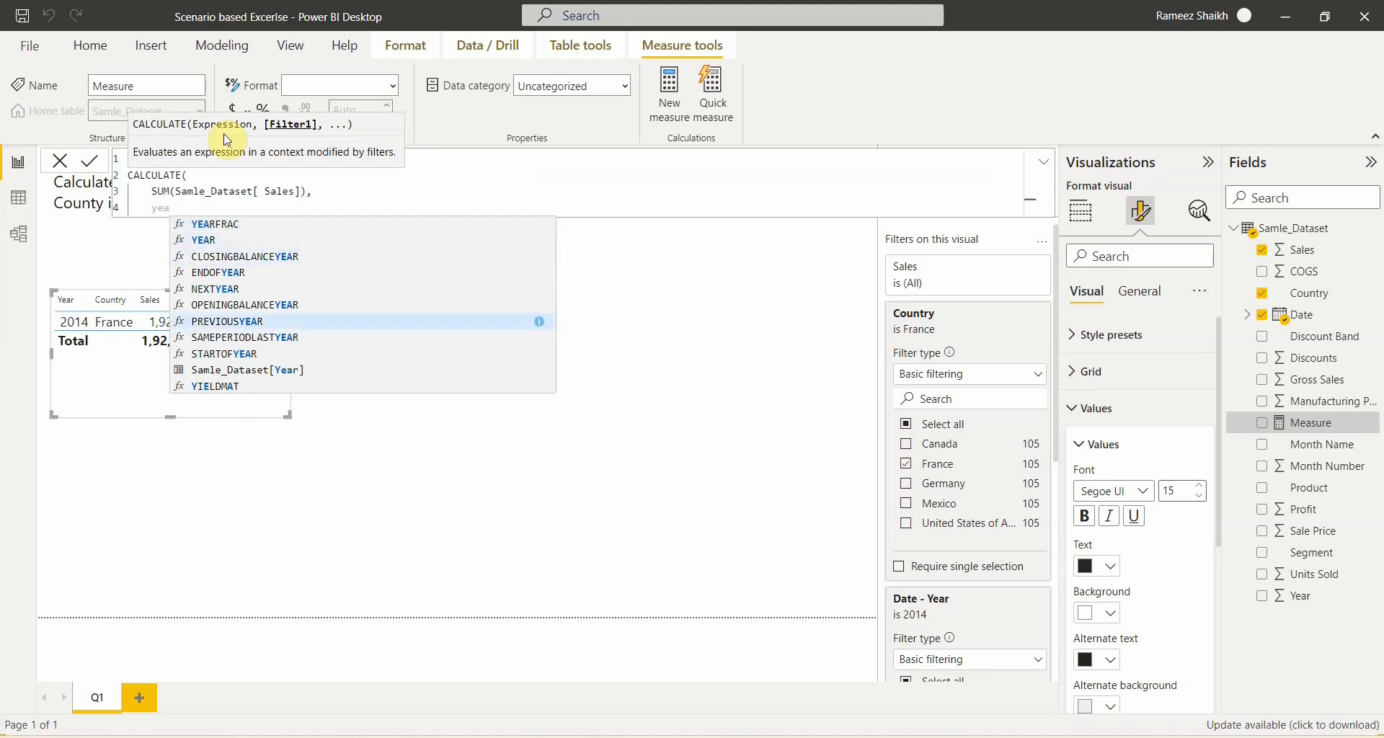
{"action": "key", "text": "Tab"}
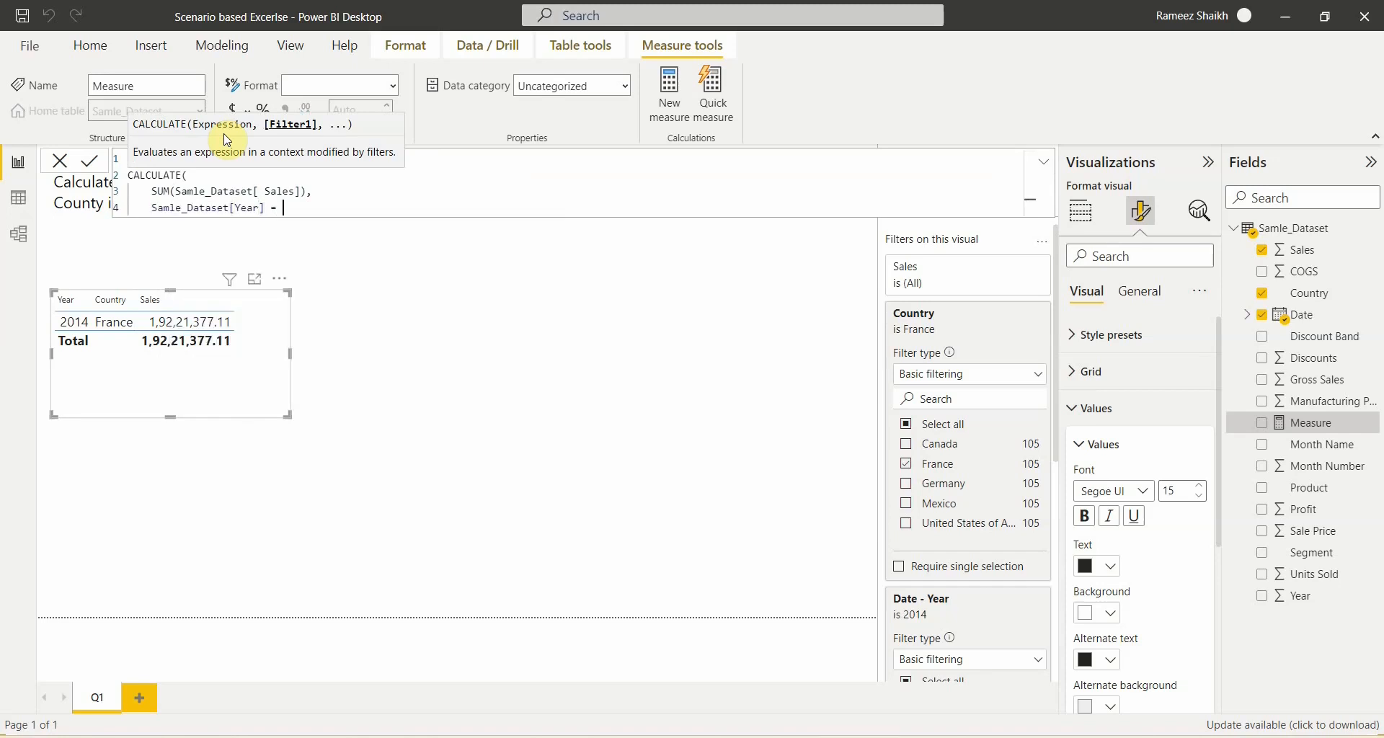
{"action": "type", "text": "= 2014,"}
{"action": "key", "text": "shift+Return"}
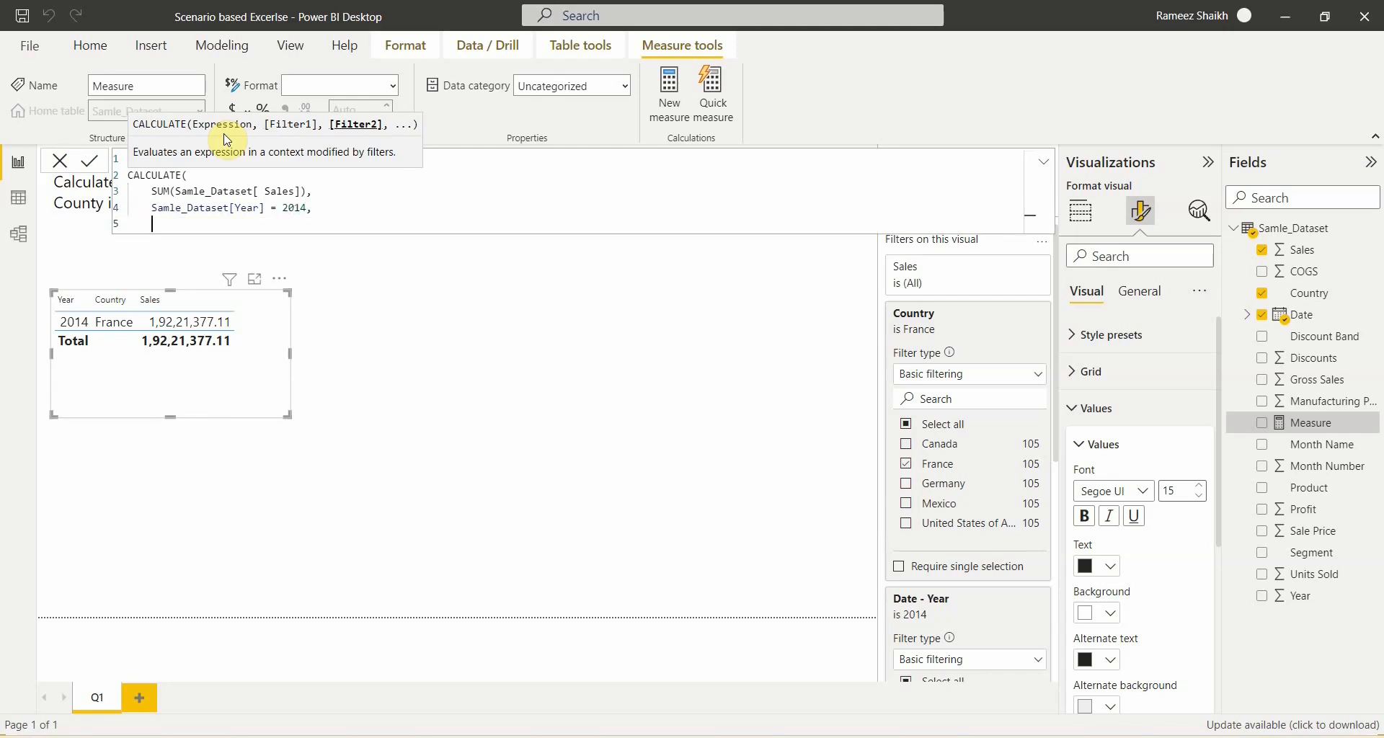
- Add the filter Samle_Dataset[Country] = "France", close the CALCULATE function and commit the measure
{"action": "type", "text": "county"}
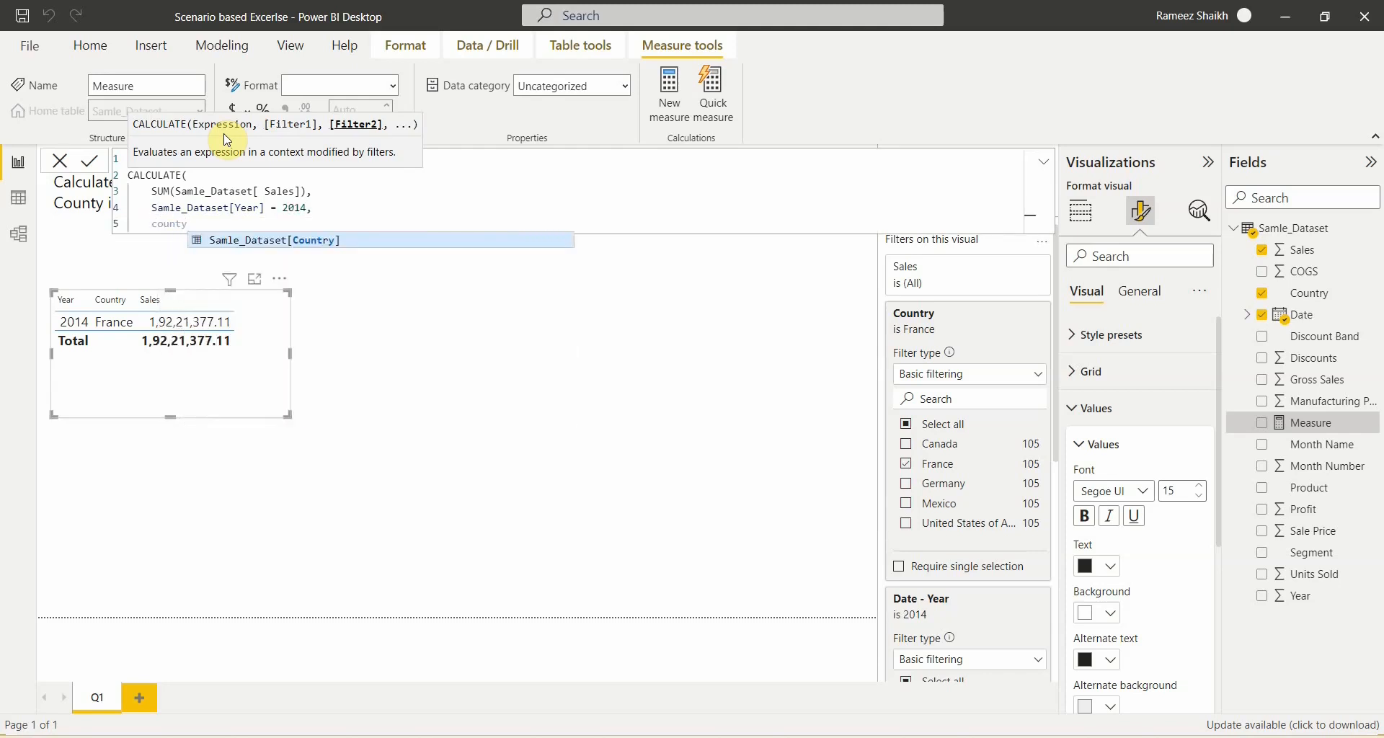
{"action": "key", "text": "Tab"}
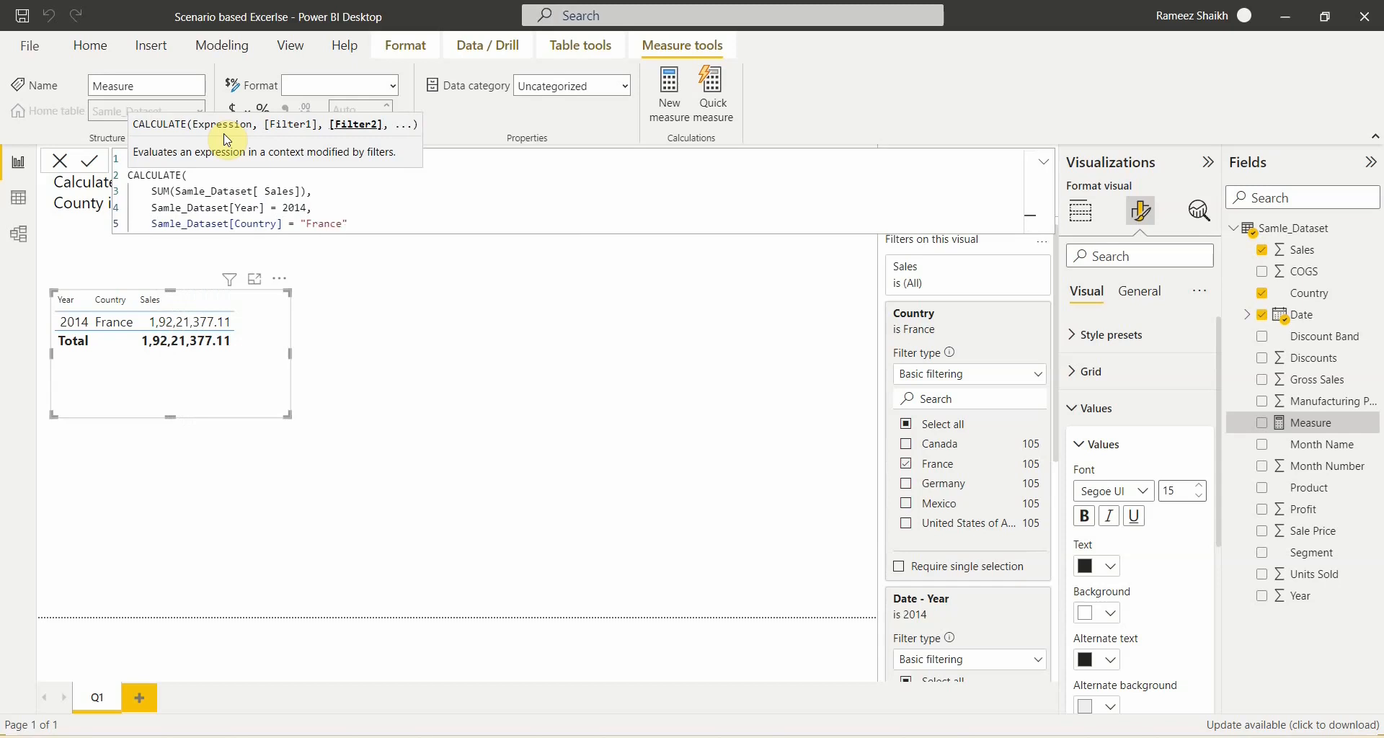
{"action": "key", "text": "Return"}
{"action": "type", "text": ")"}
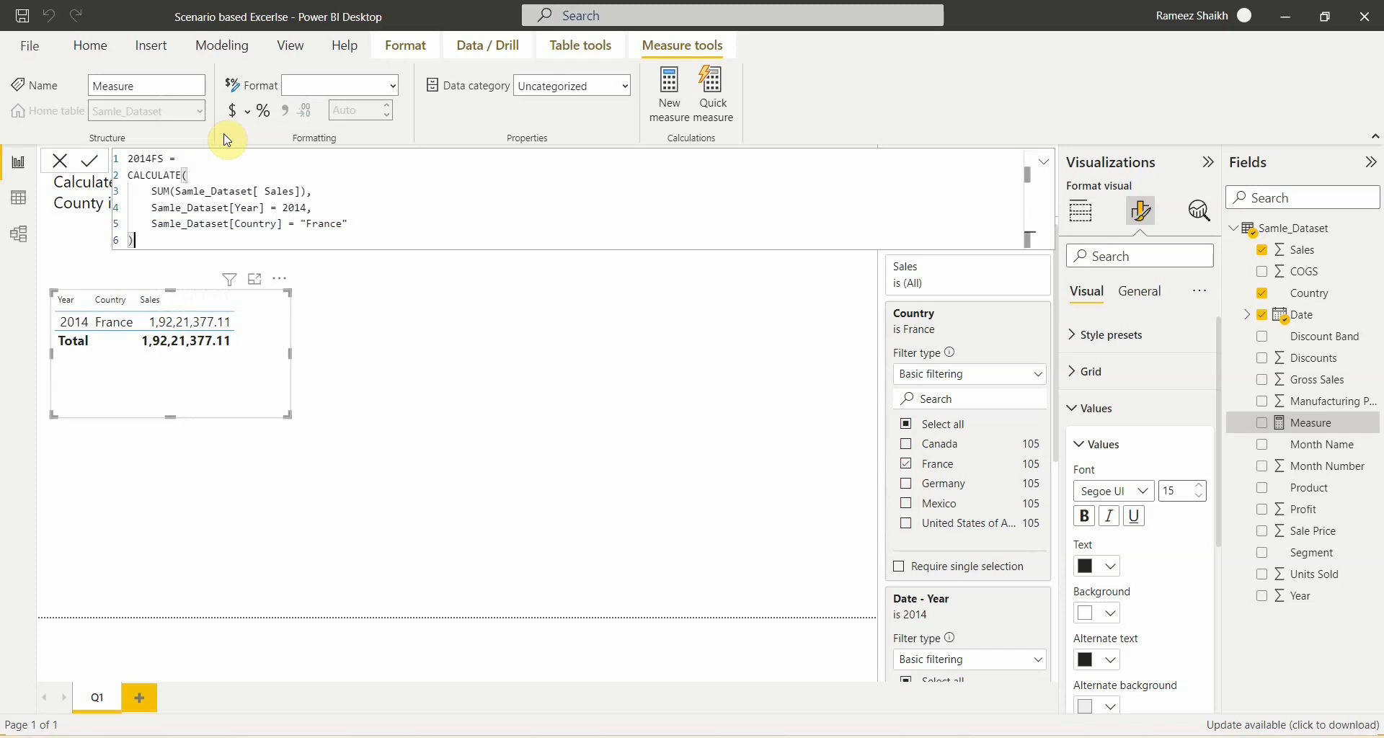
{"action": "left_click", "coordinate": [100, 170]}
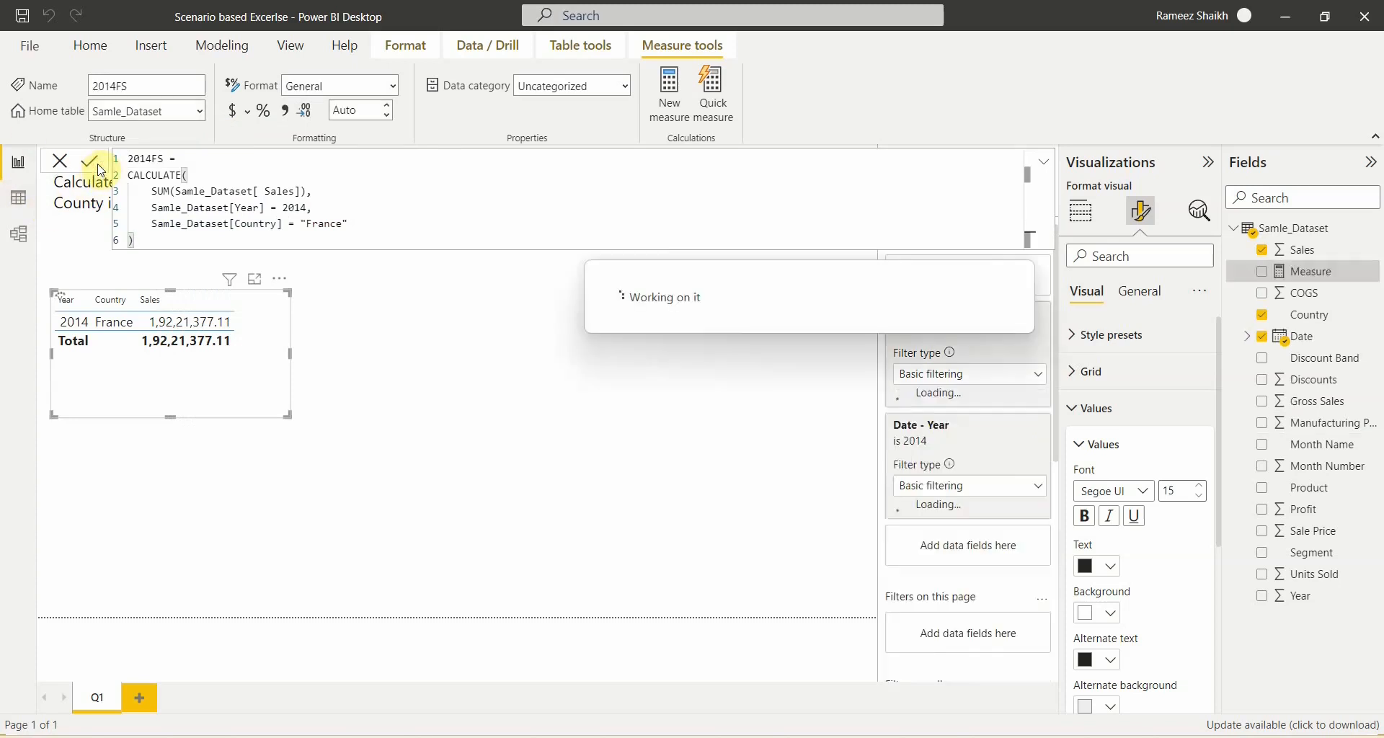
- Add the 2014FS measure to the table as a column and widen the table to fit it
{"action": "left_click", "coordinate": [503, 460]}
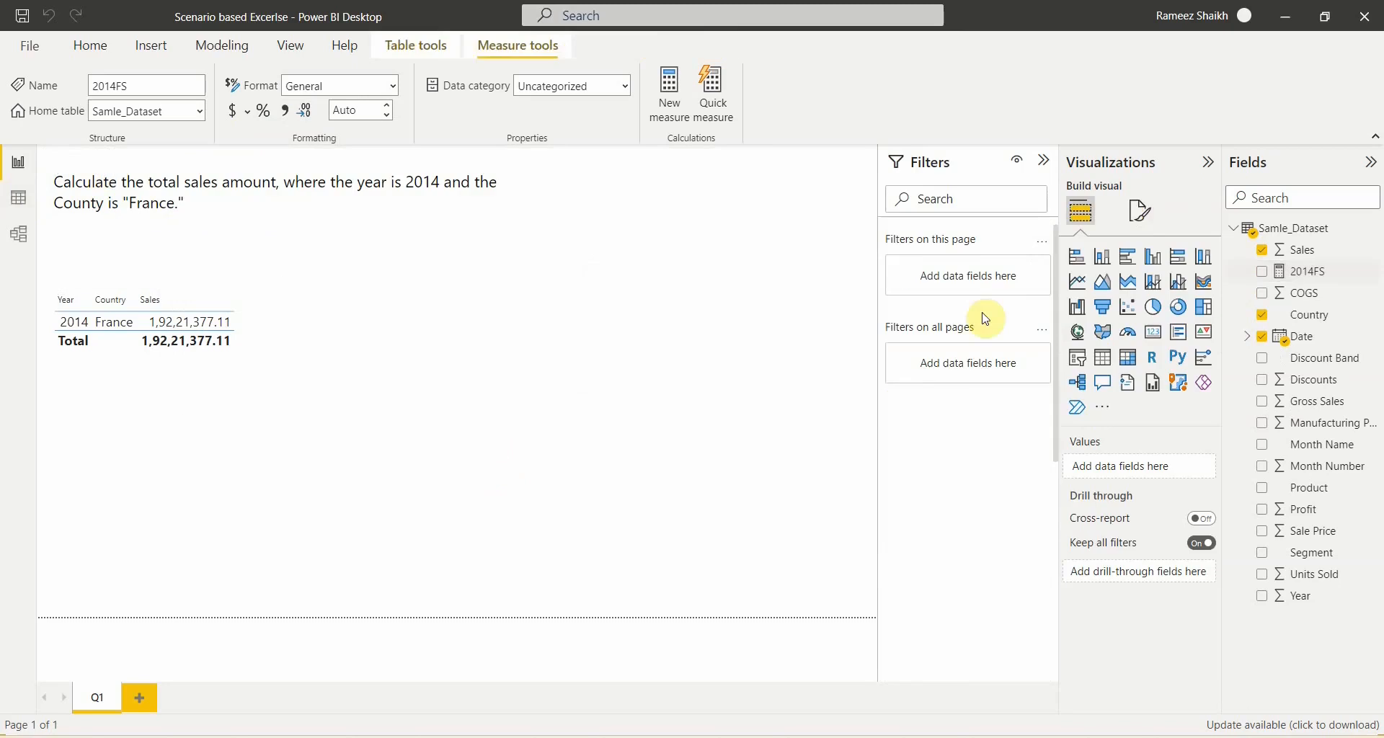
{"action": "left_click_drag", "start_coordinate": [1310, 284], "coordinate": [247, 336]}
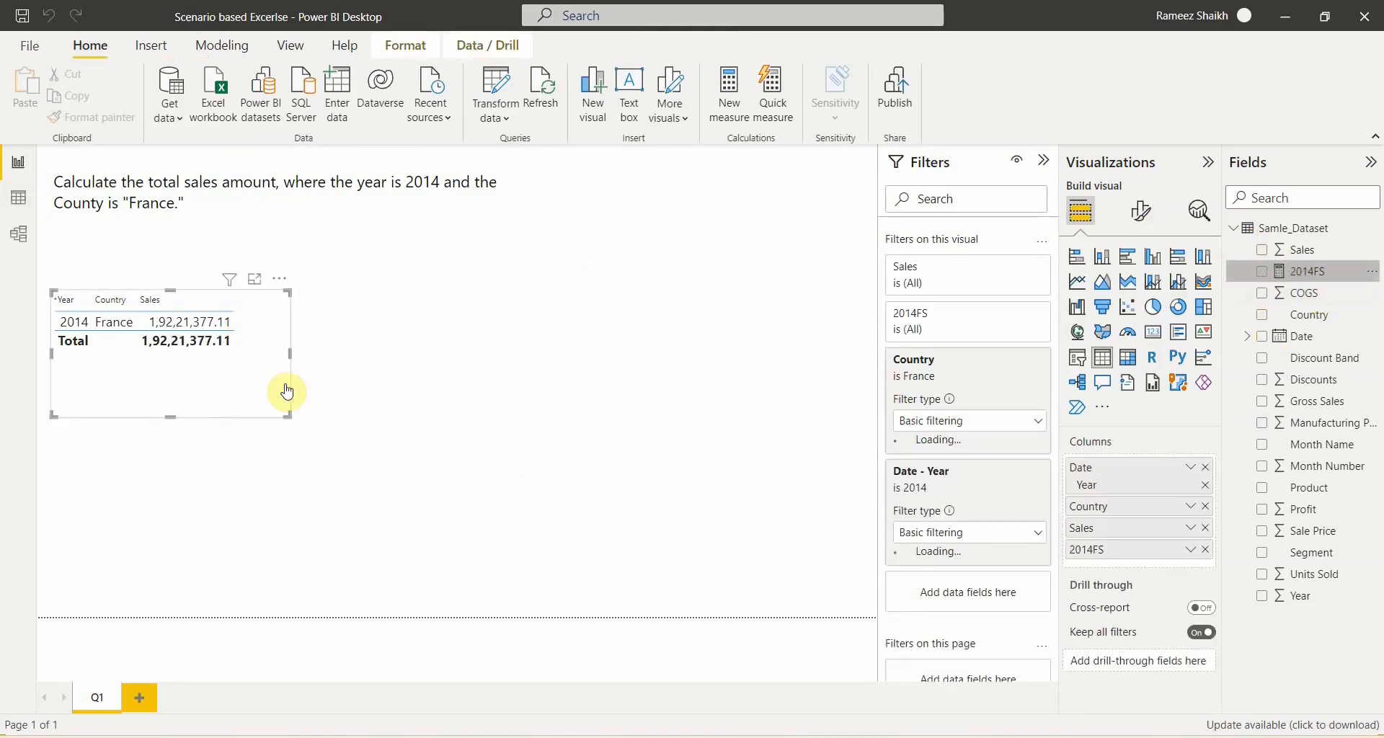
{"action": "left_click_drag", "start_coordinate": [288, 415], "coordinate": [387, 389]}
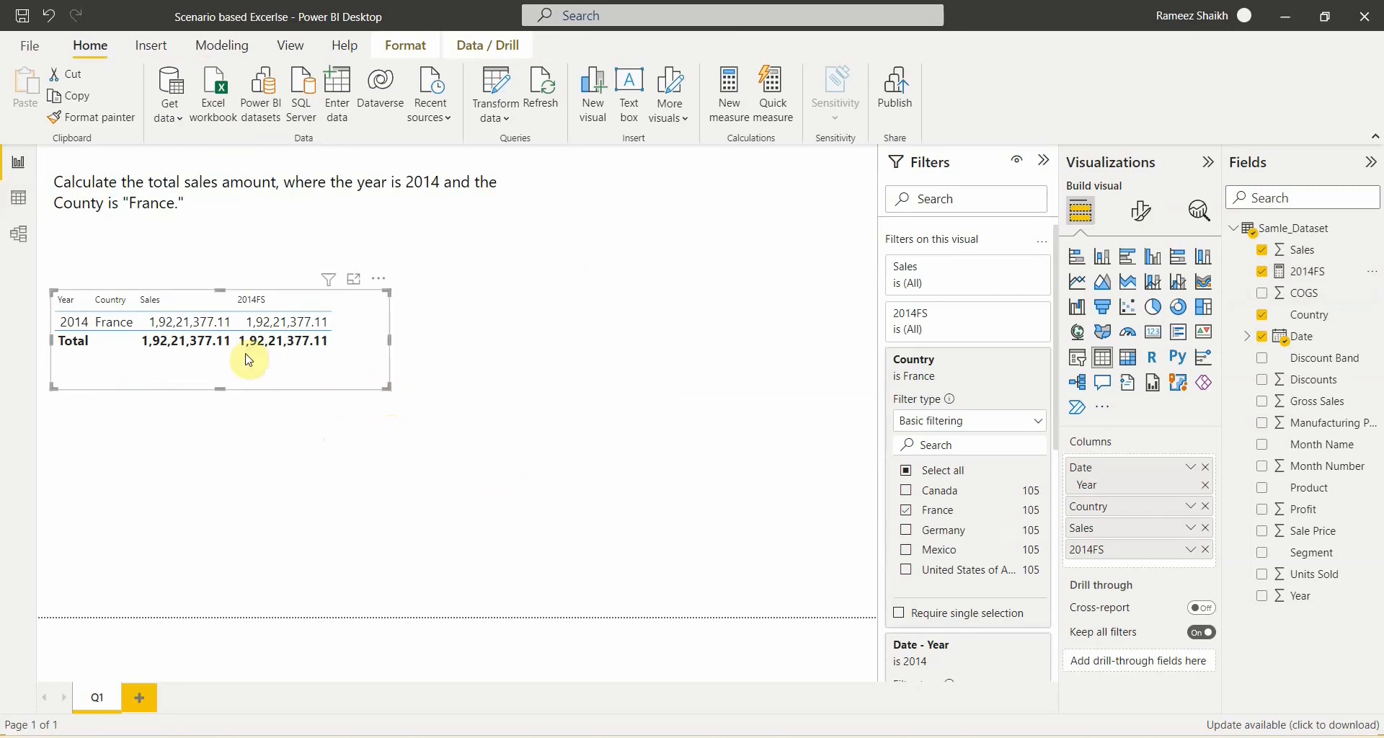
- Resize the France table so it is slightly taller and narrower, closely fitting its columns
{"action": "mouse_move", "coordinate": [293, 351]}
{"action": "left_click", "coordinate": [217, 387]}
{"action": "left_click_drag", "start_coordinate": [228, 420], "coordinate": [230, 417]}
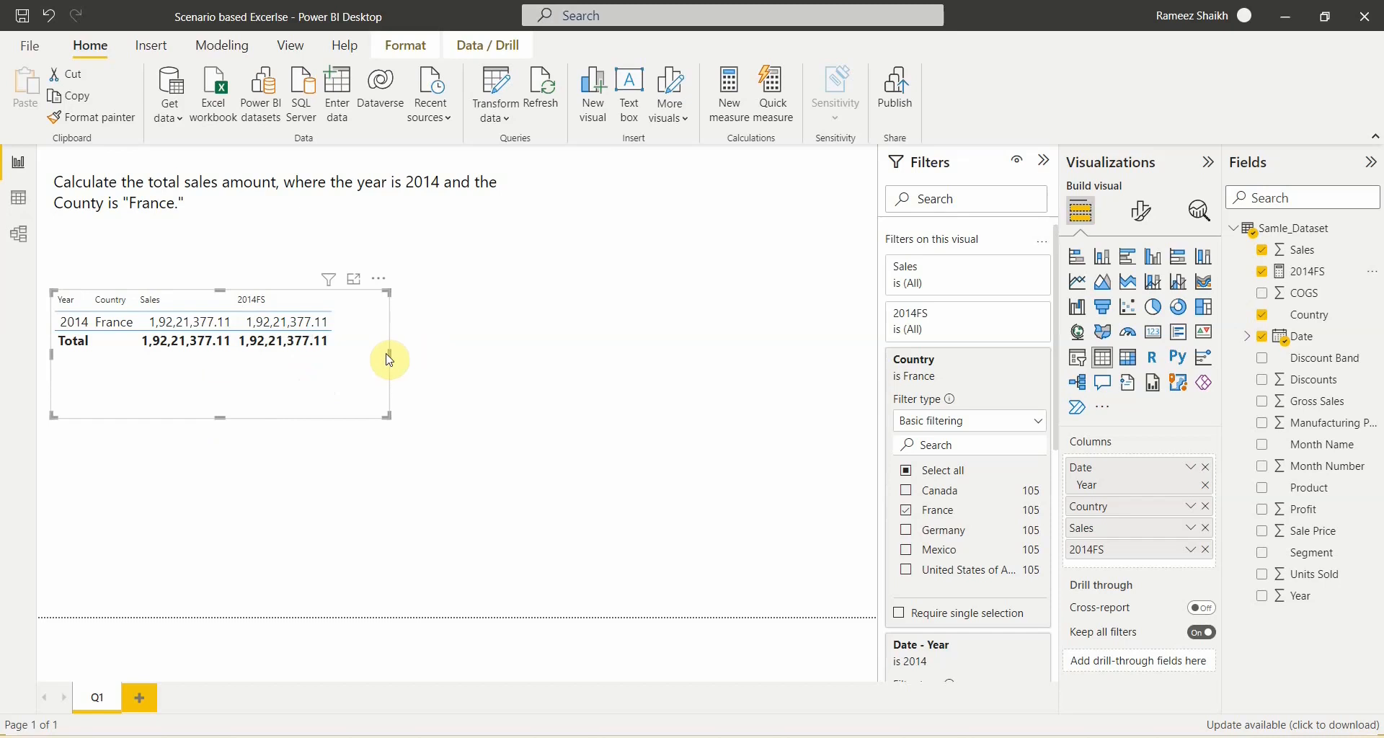
{"action": "left_click_drag", "start_coordinate": [390, 360], "coordinate": [355, 366]}
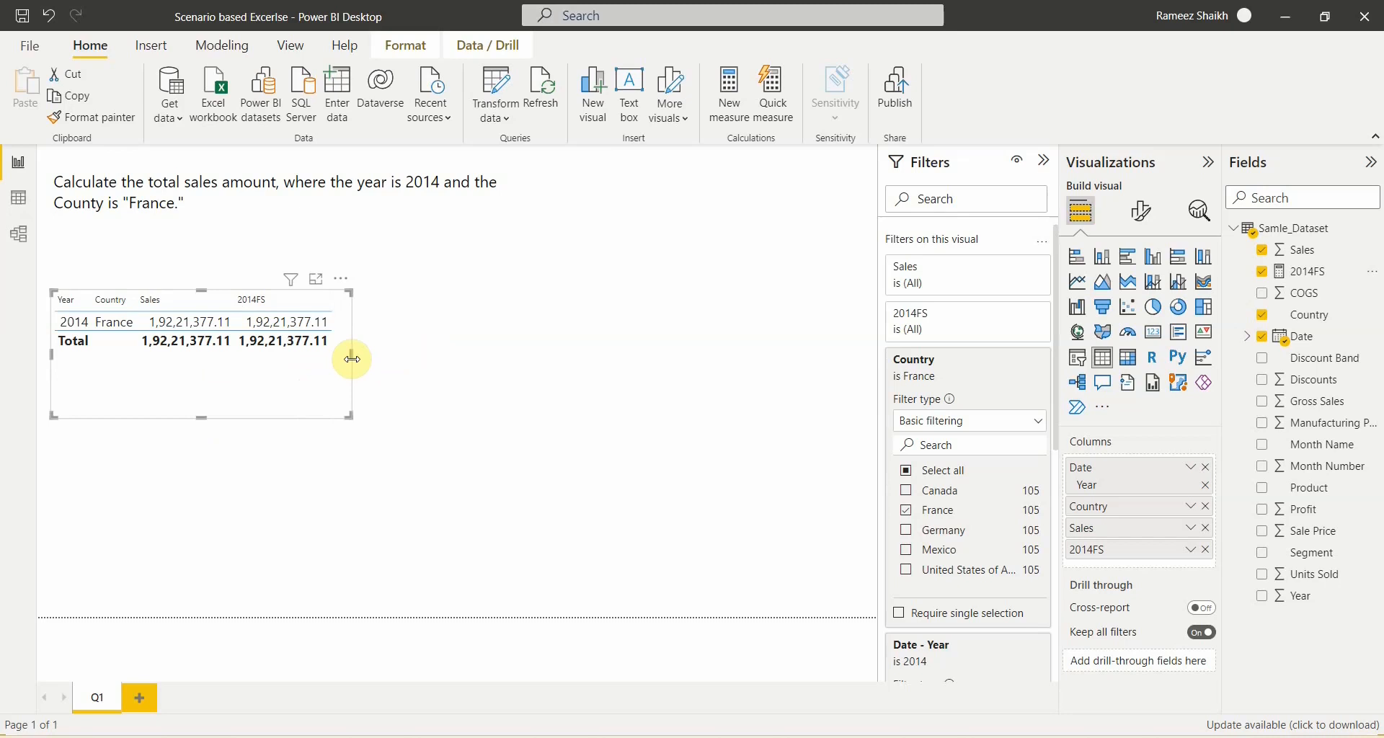
{"action": "left_click_drag", "start_coordinate": [352, 359], "coordinate": [353, 371]}
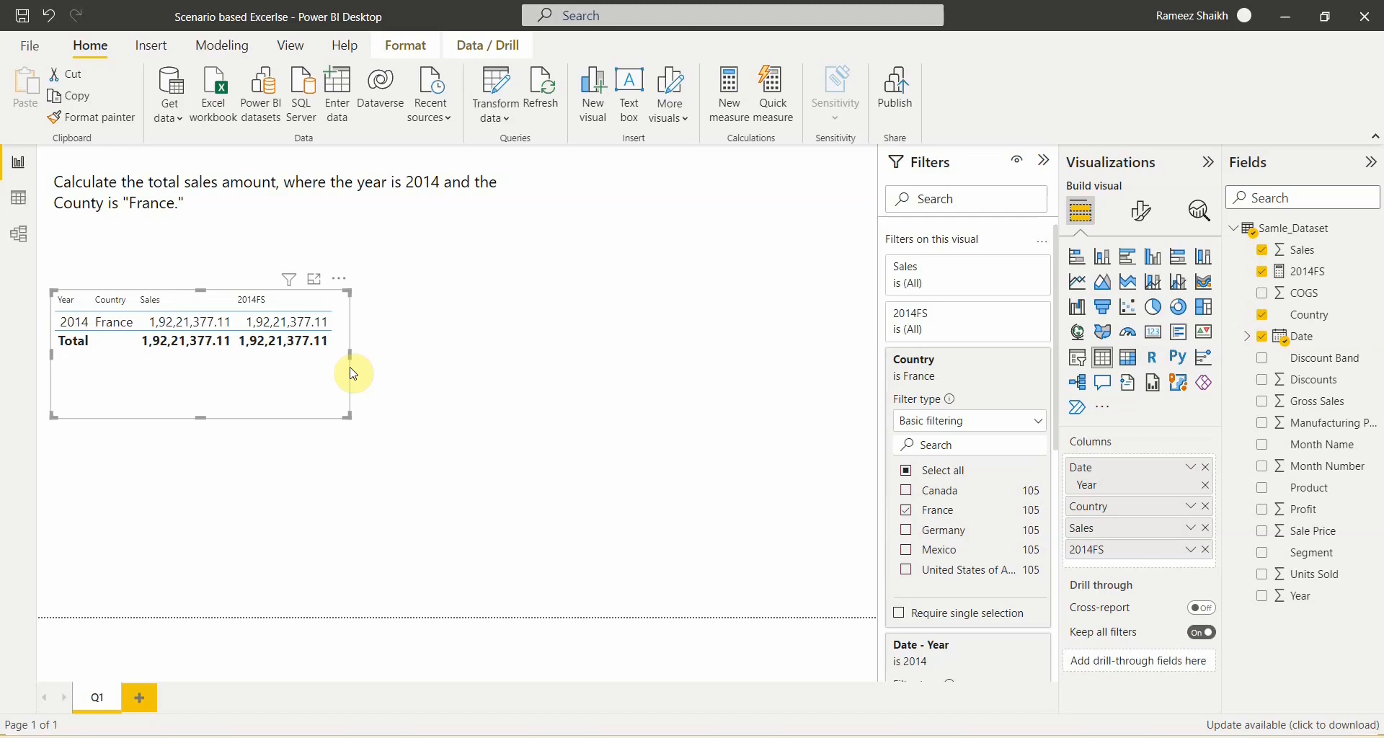
- Duplicate the France table and place the copy beside the original on the canvas
{"action": "key", "text": "ctrl+c"}
{"action": "key", "text": "ctrl+v"}
{"action": "left_click_drag", "start_coordinate": [312, 394], "coordinate": [613, 378]}
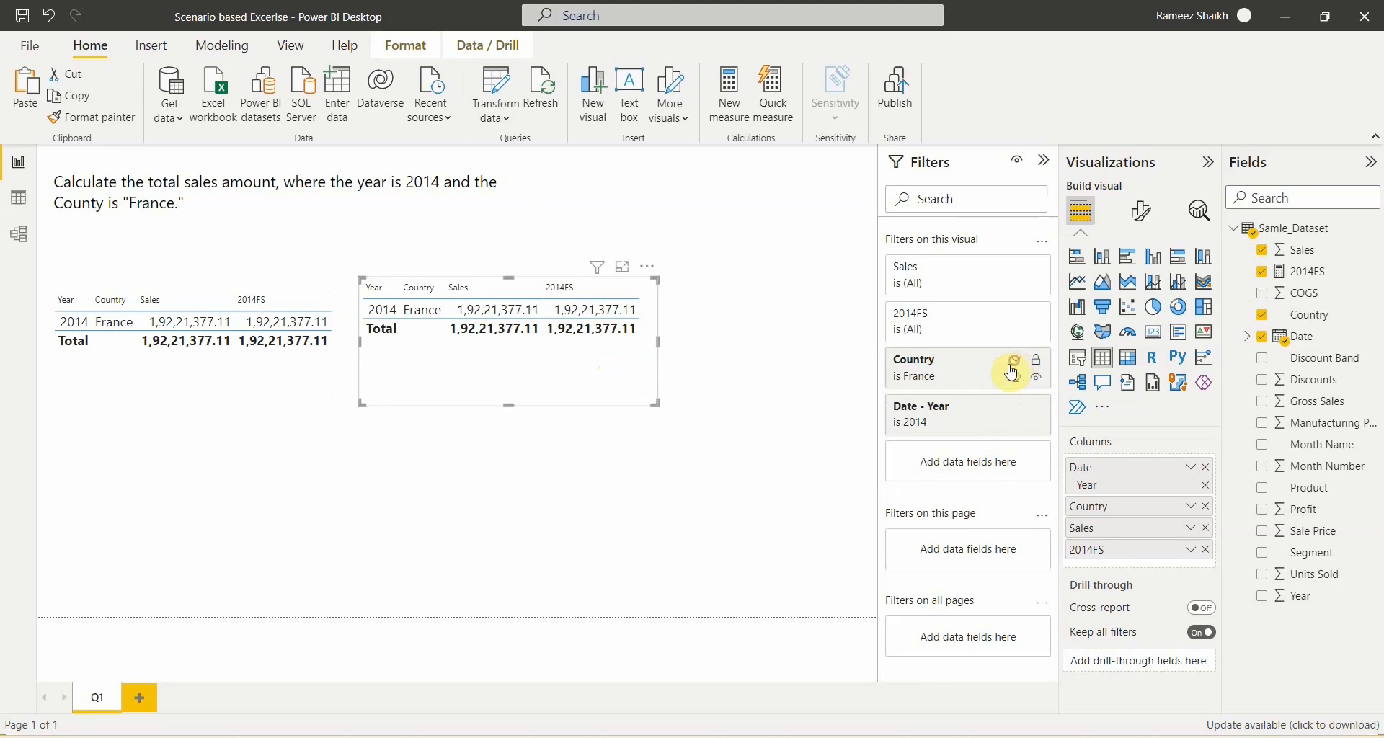
- Switch the copied table's Country filter from France to Germany and widen the table
{"action": "left_click", "coordinate": [1013, 372]}
{"action": "left_click", "coordinate": [907, 511]}
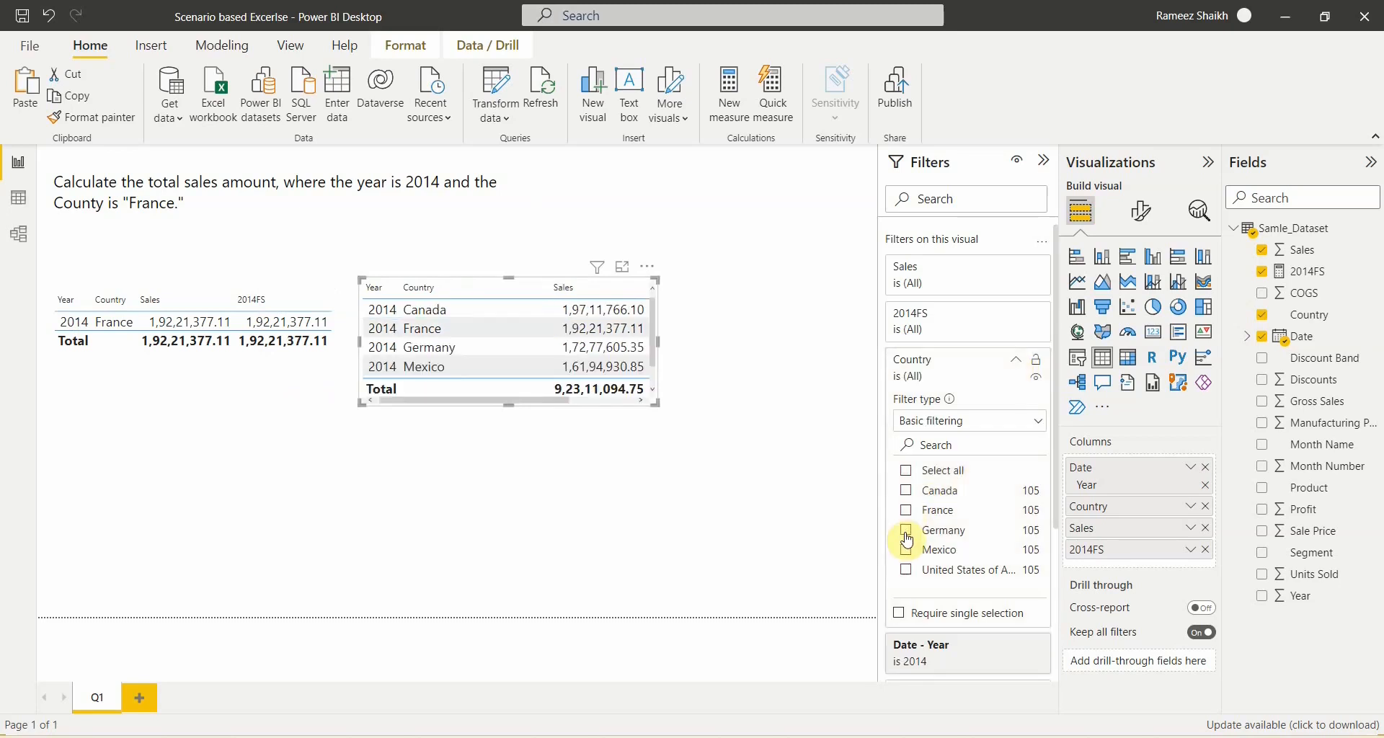
{"action": "left_click", "coordinate": [907, 533]}
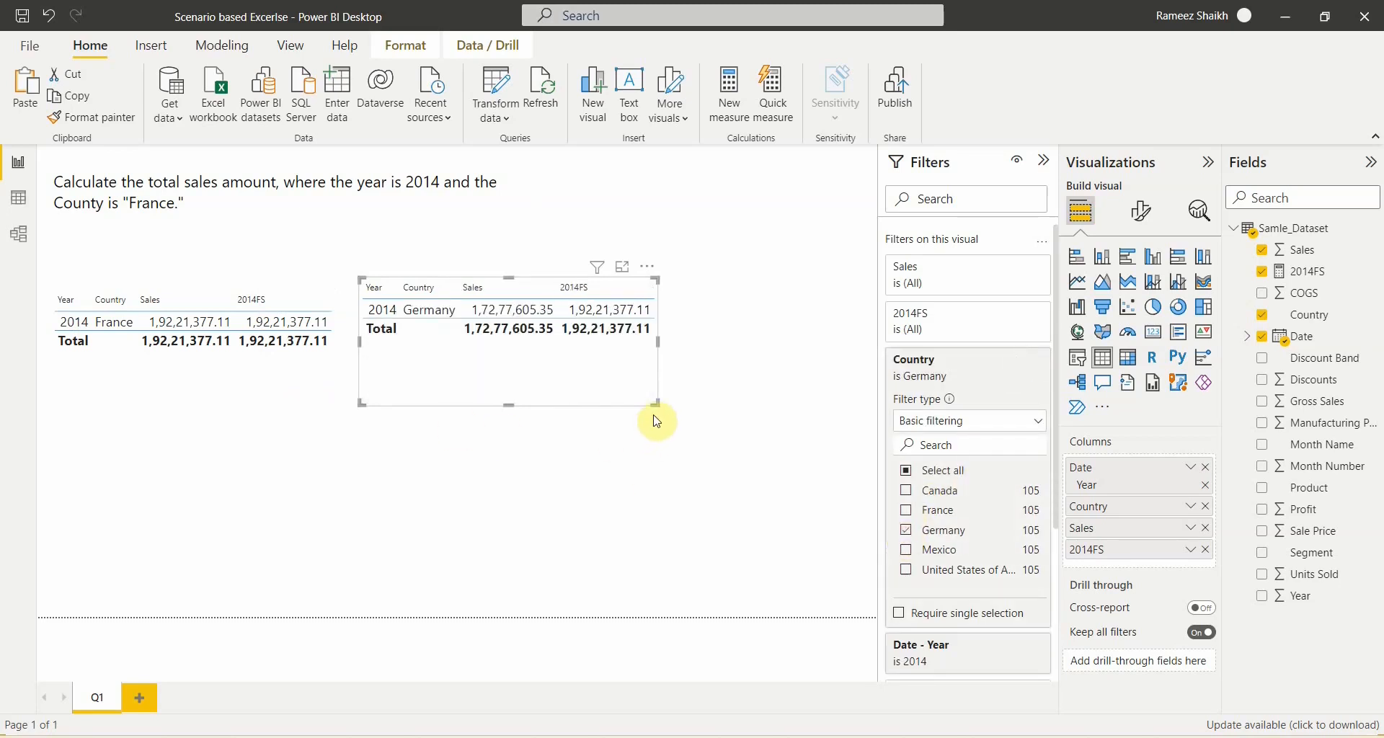
{"action": "left_click_drag", "start_coordinate": [654, 402], "coordinate": [693, 398]}
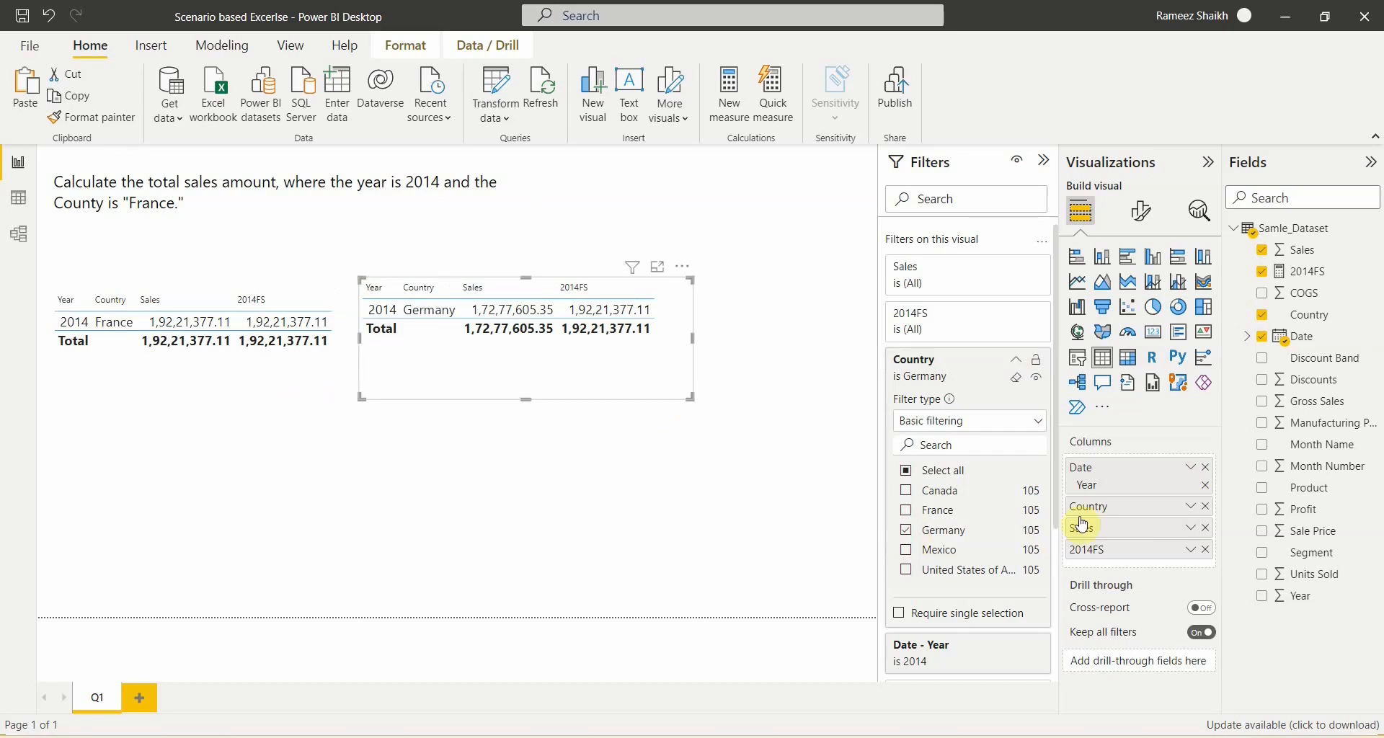
- Summarize Sales by Average in the Germany table and remove its 2014FS column
{"action": "left_click", "coordinate": [1194, 534]}
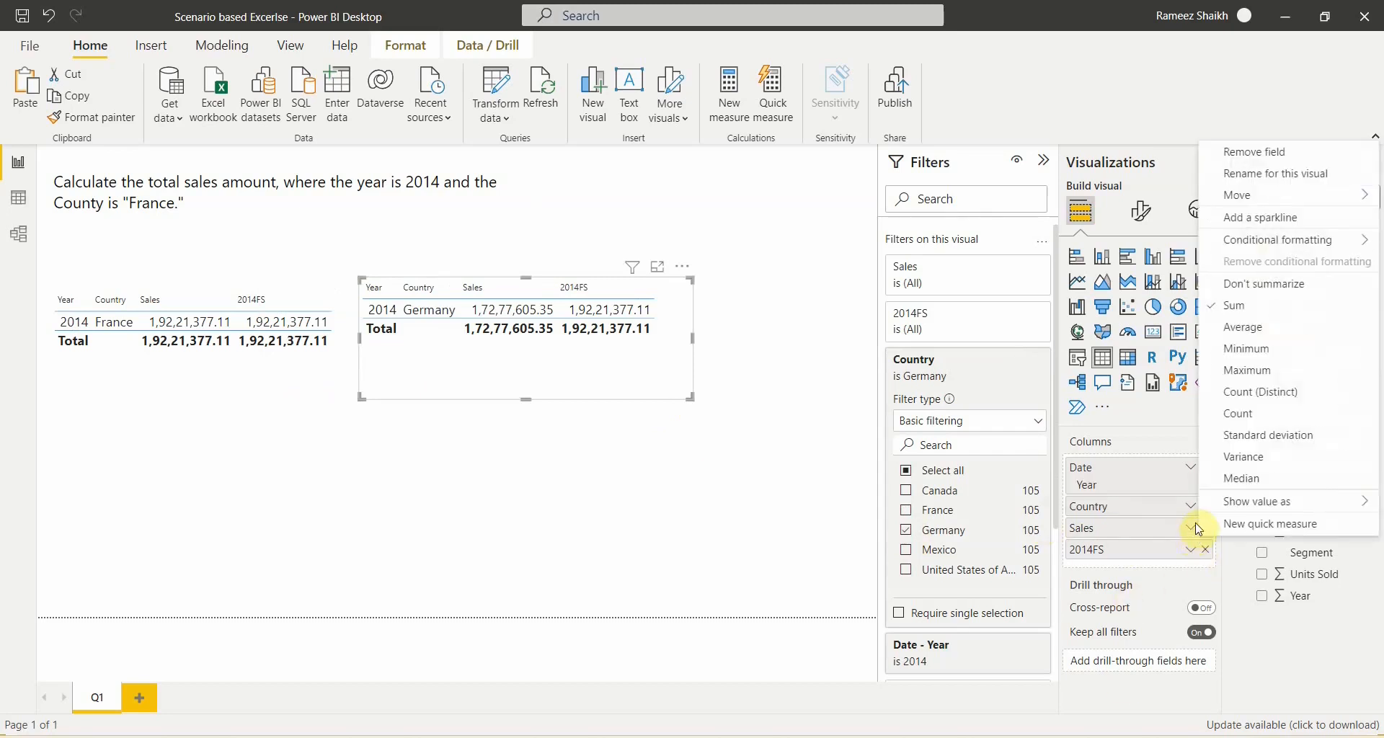
{"action": "left_click", "coordinate": [1249, 322]}
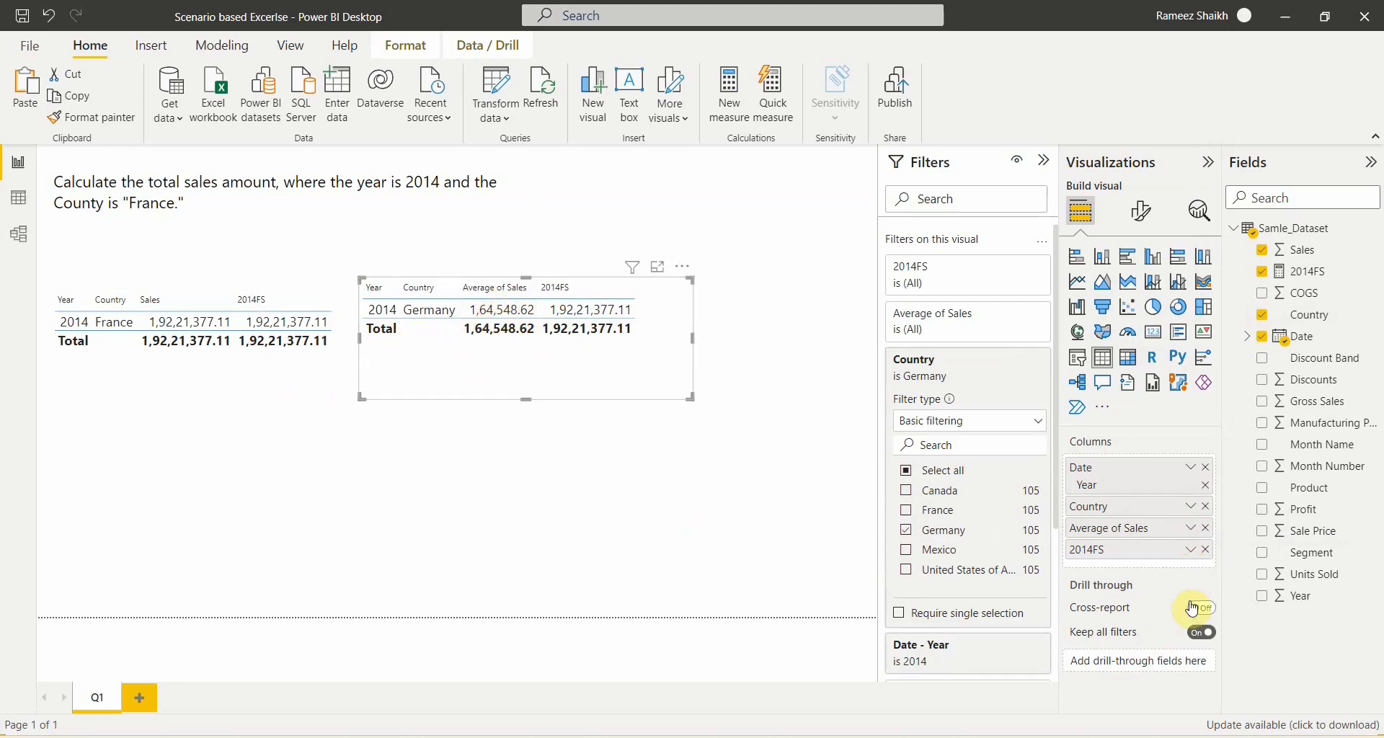
{"action": "left_click", "coordinate": [1206, 553]}
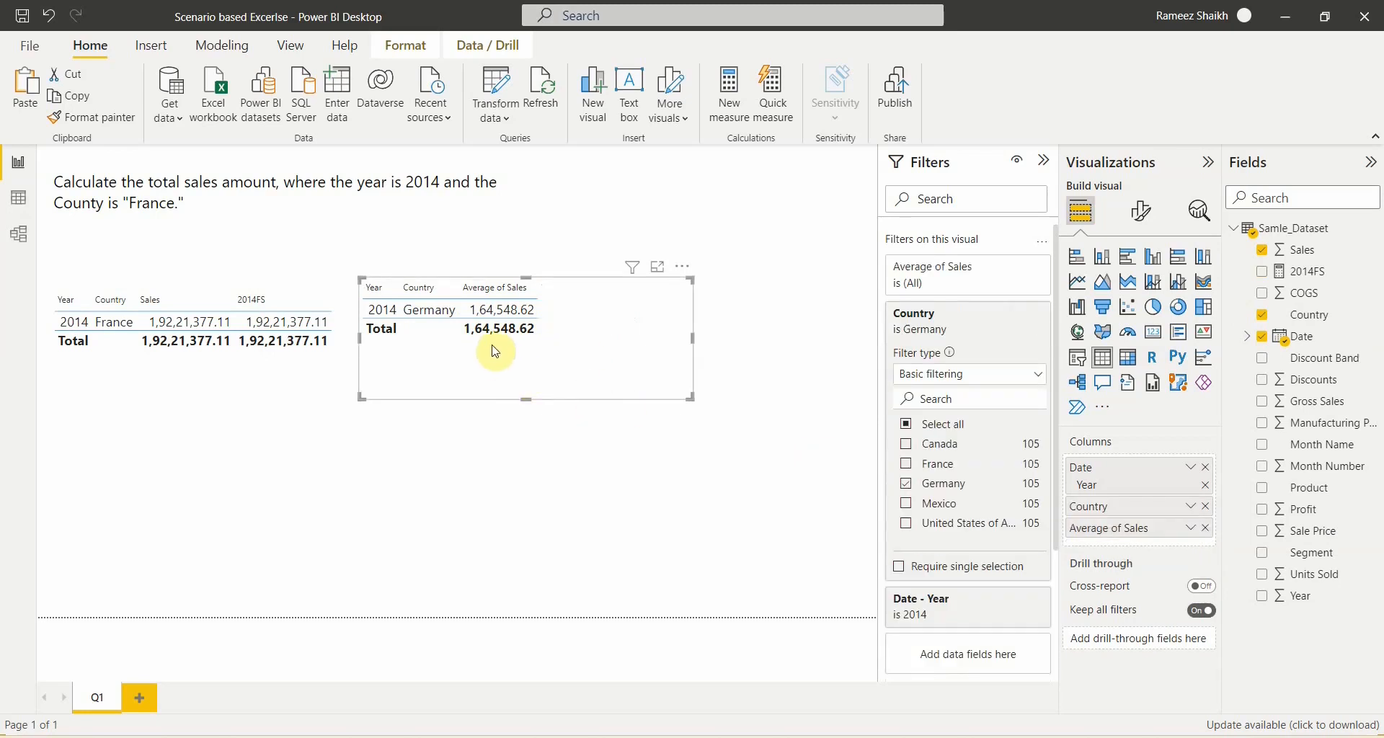
- Turn off the totals row in the Germany table's formatting
{"action": "left_click", "coordinate": [1142, 210]}
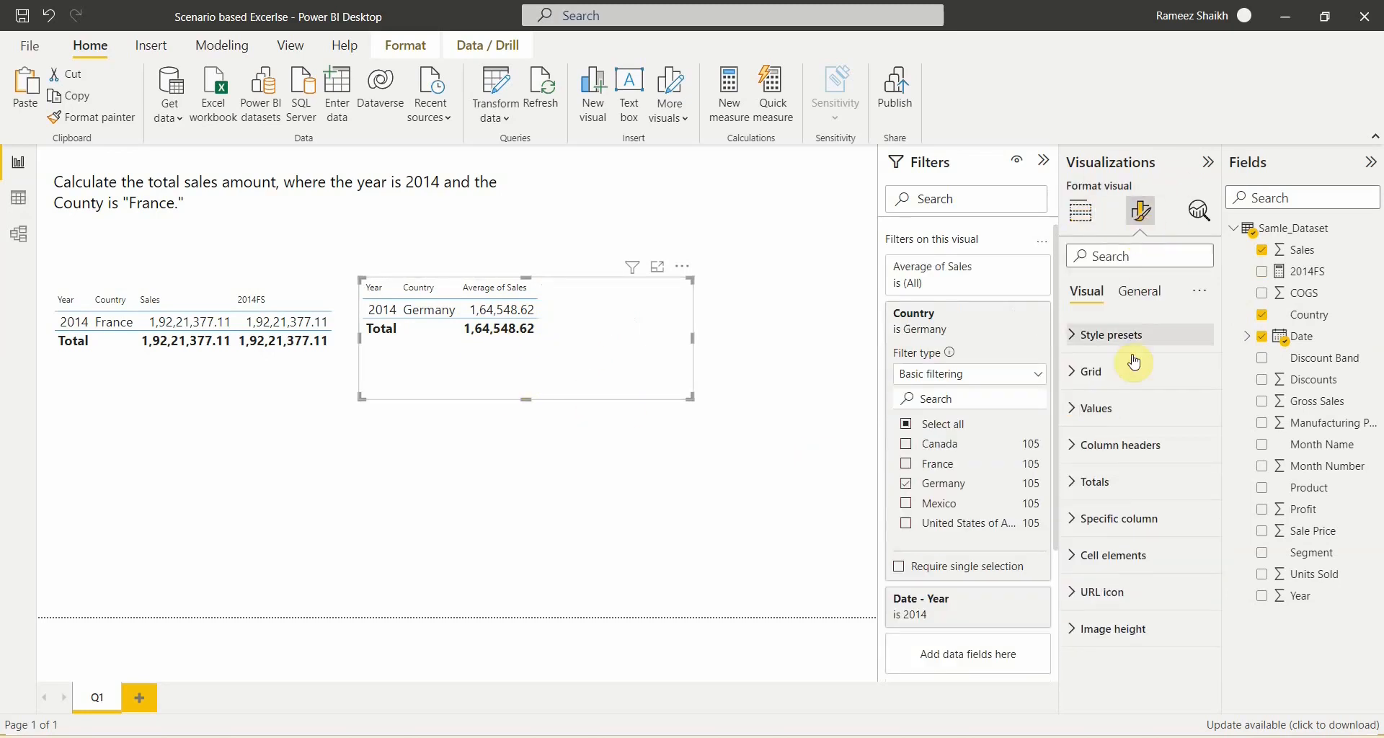
{"action": "left_click", "coordinate": [1114, 482]}
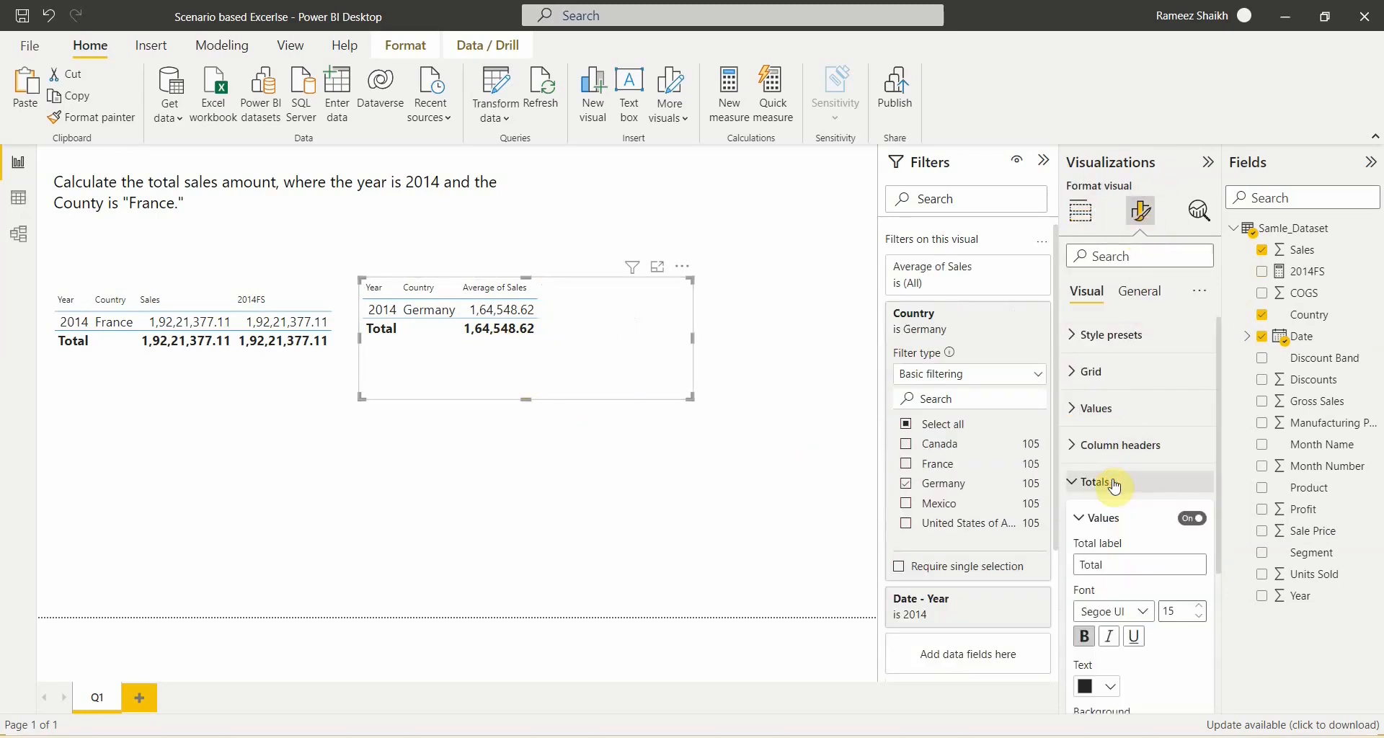
{"action": "left_click", "coordinate": [1193, 519]}
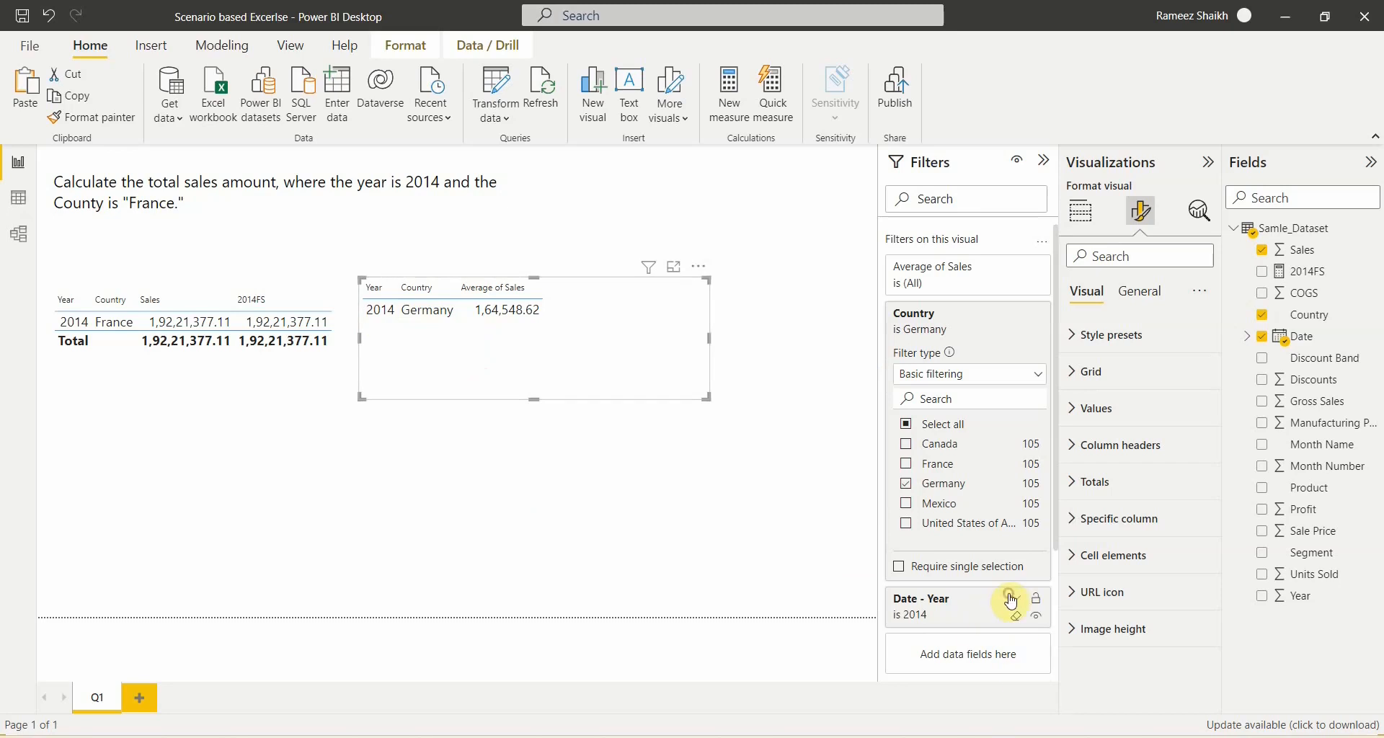
- Change the Germany table's Date - Year filter so that only 2013 is selected
{"action": "left_click", "coordinate": [1012, 602]}
{"action": "left_click", "coordinate": [907, 496]}
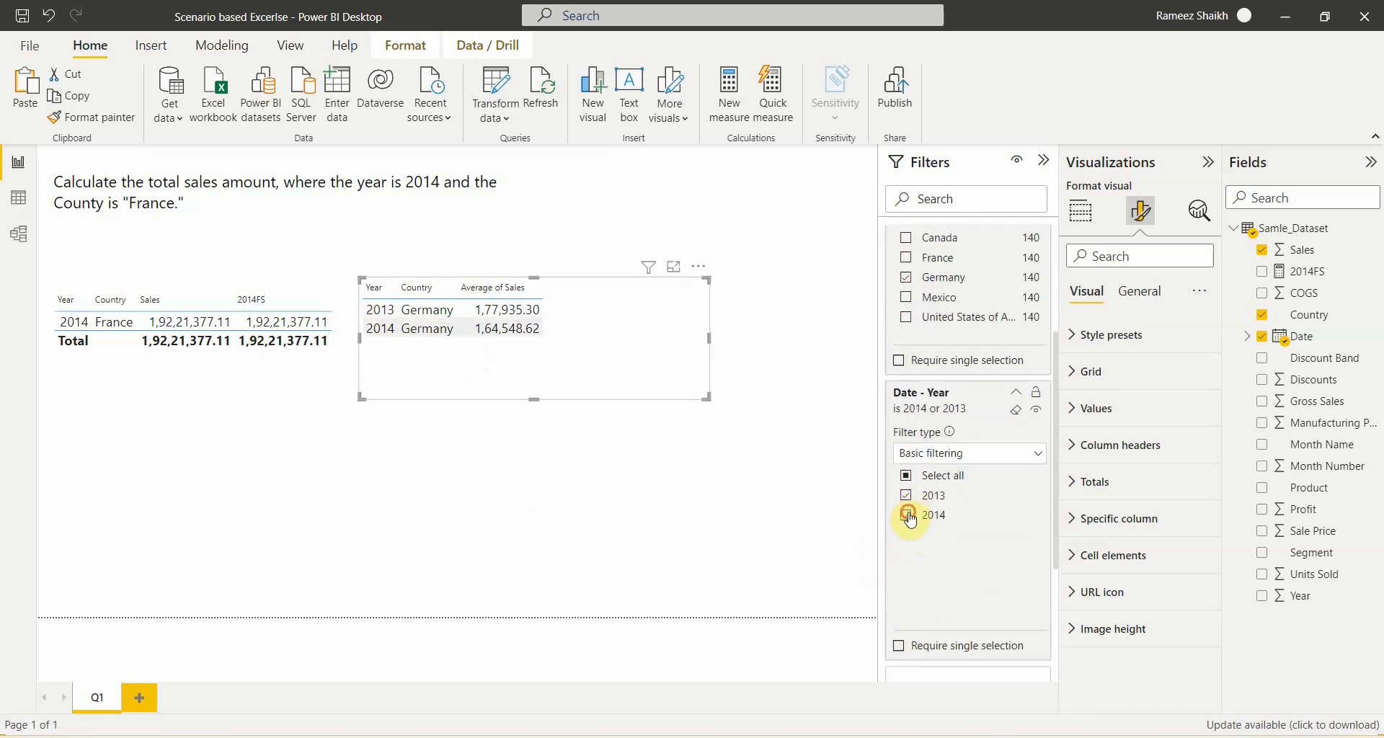
{"action": "left_click", "coordinate": [907, 516]}
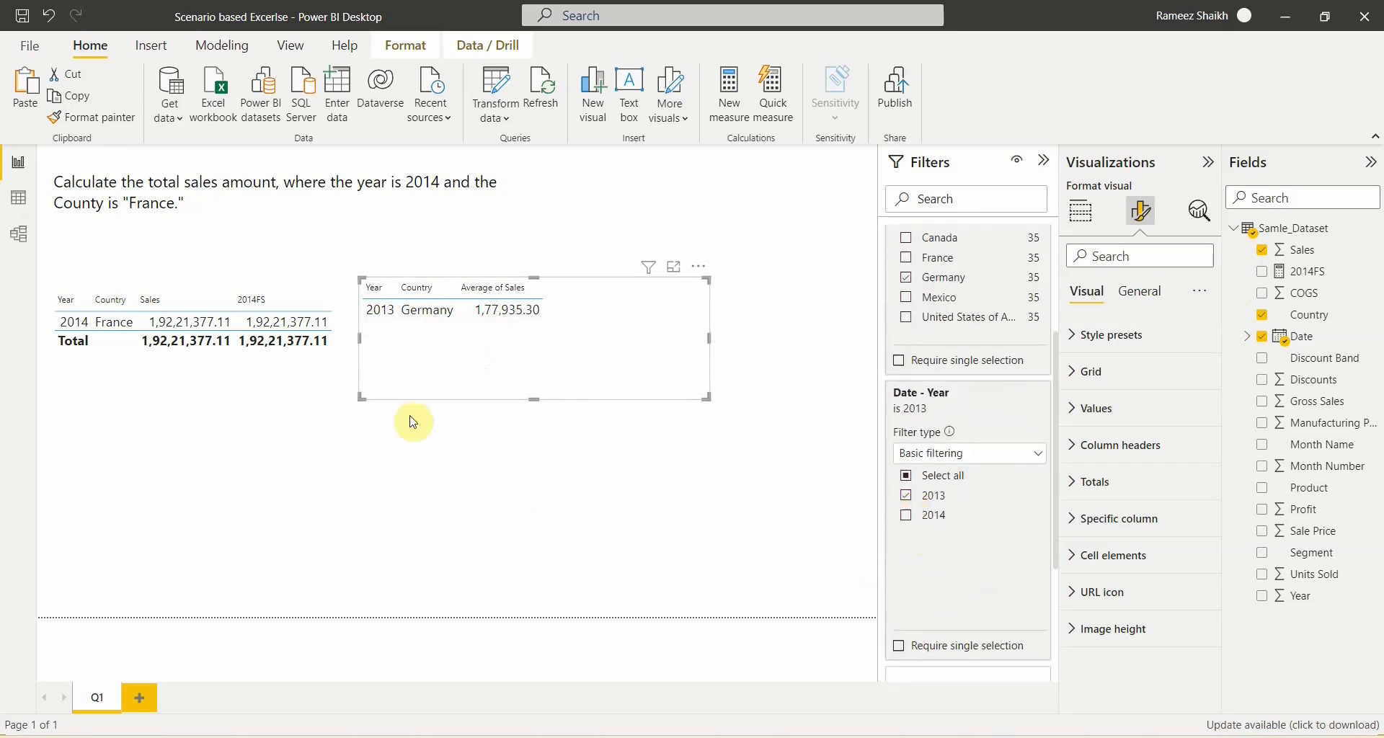
- Create a new measure named 2013GS in Samle_Dataset and start its formula with CALCULATE on a second line
{"action": "left_click", "coordinate": [1294, 231]}
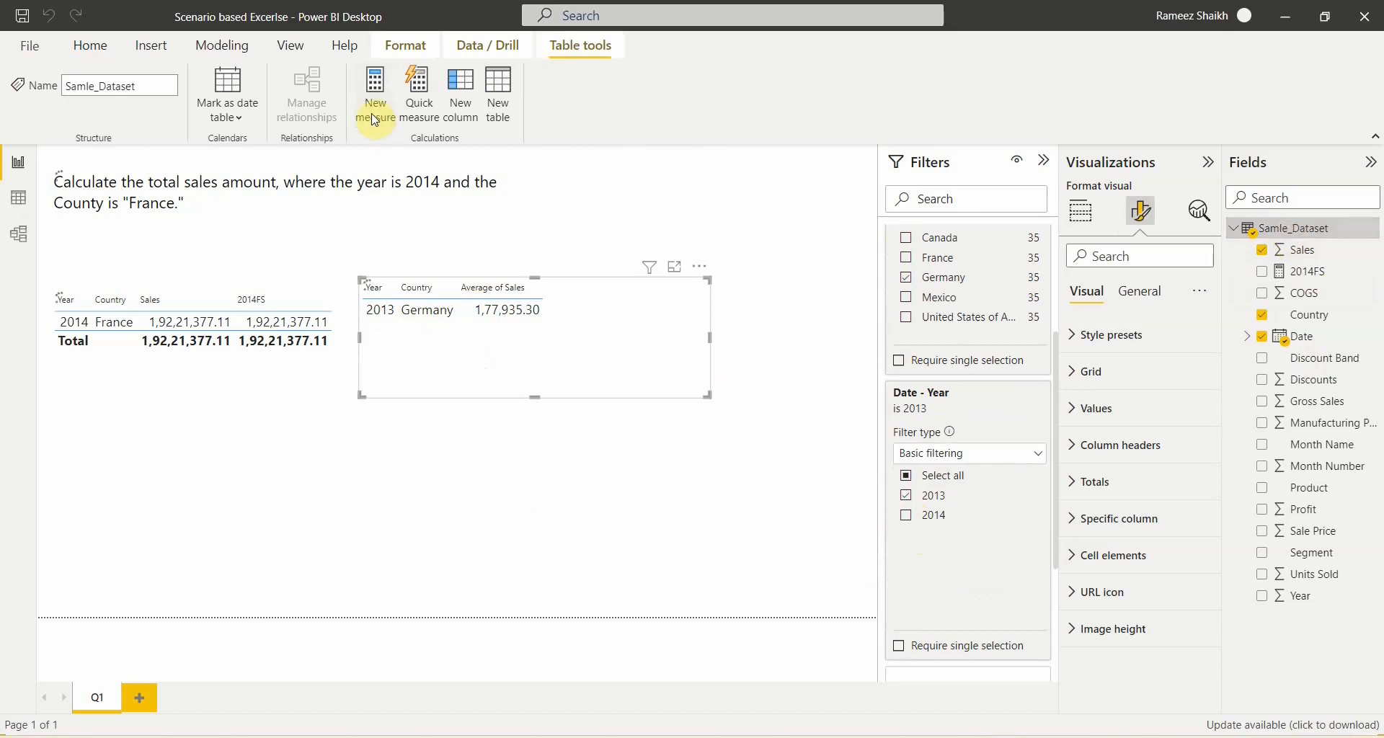
{"action": "left_click", "coordinate": [375, 115]}
{"action": "type", "text": "2013GS"}
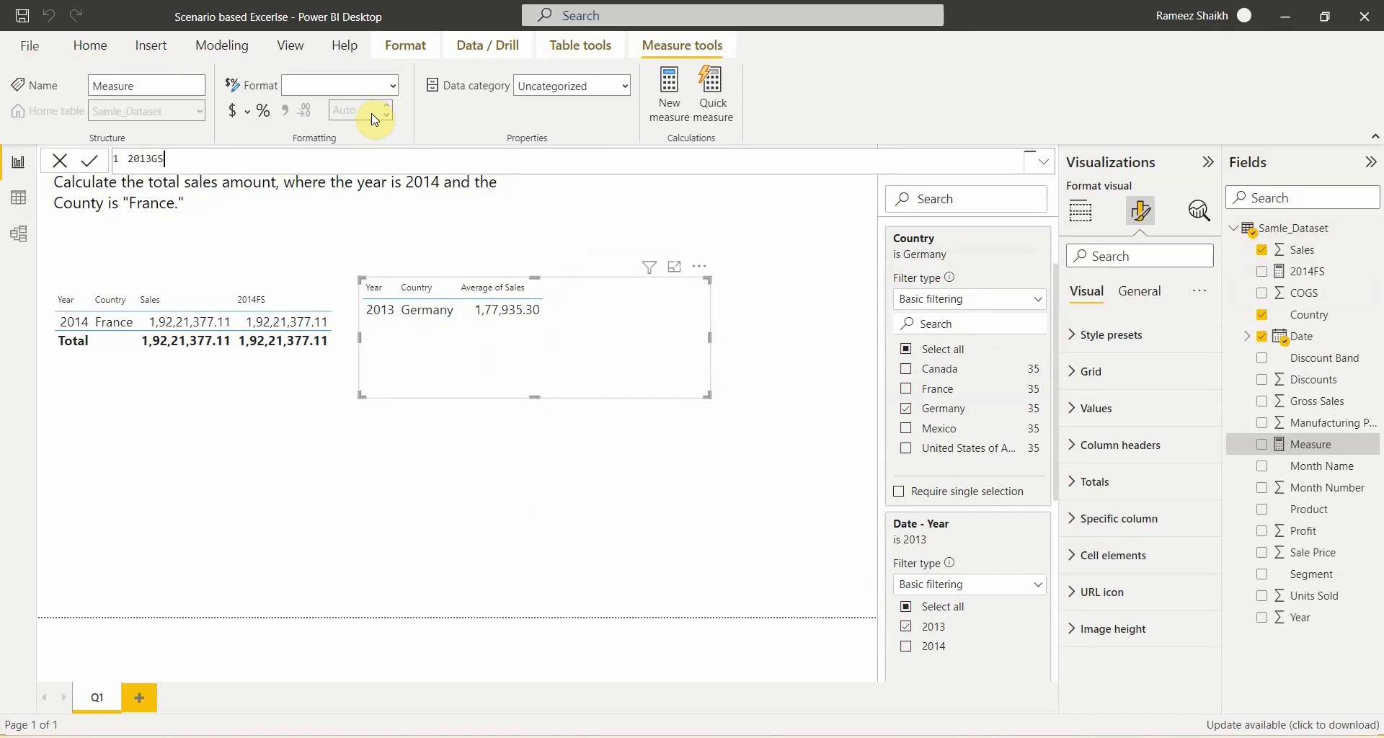
{"action": "type", "text": " ="}
{"action": "key", "text": "shift+Return"}
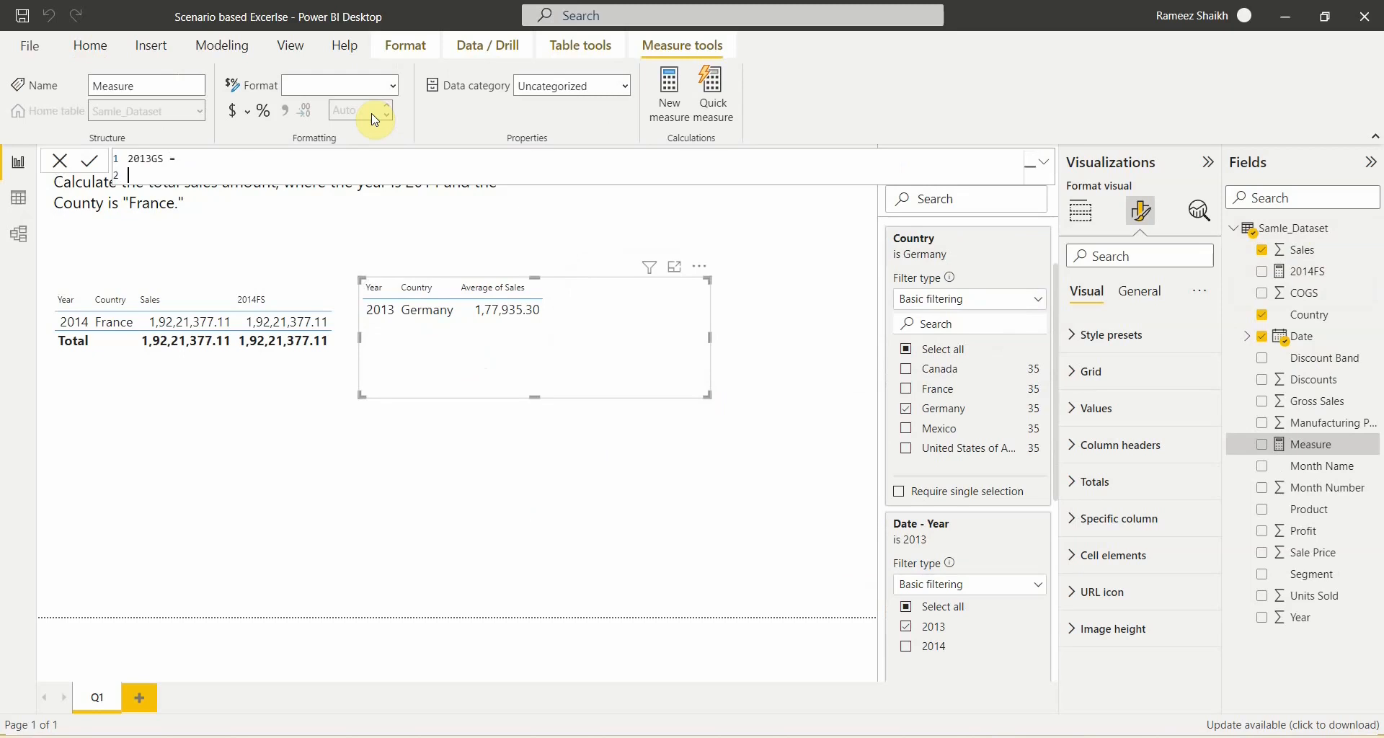
{"action": "type", "text": "al"}
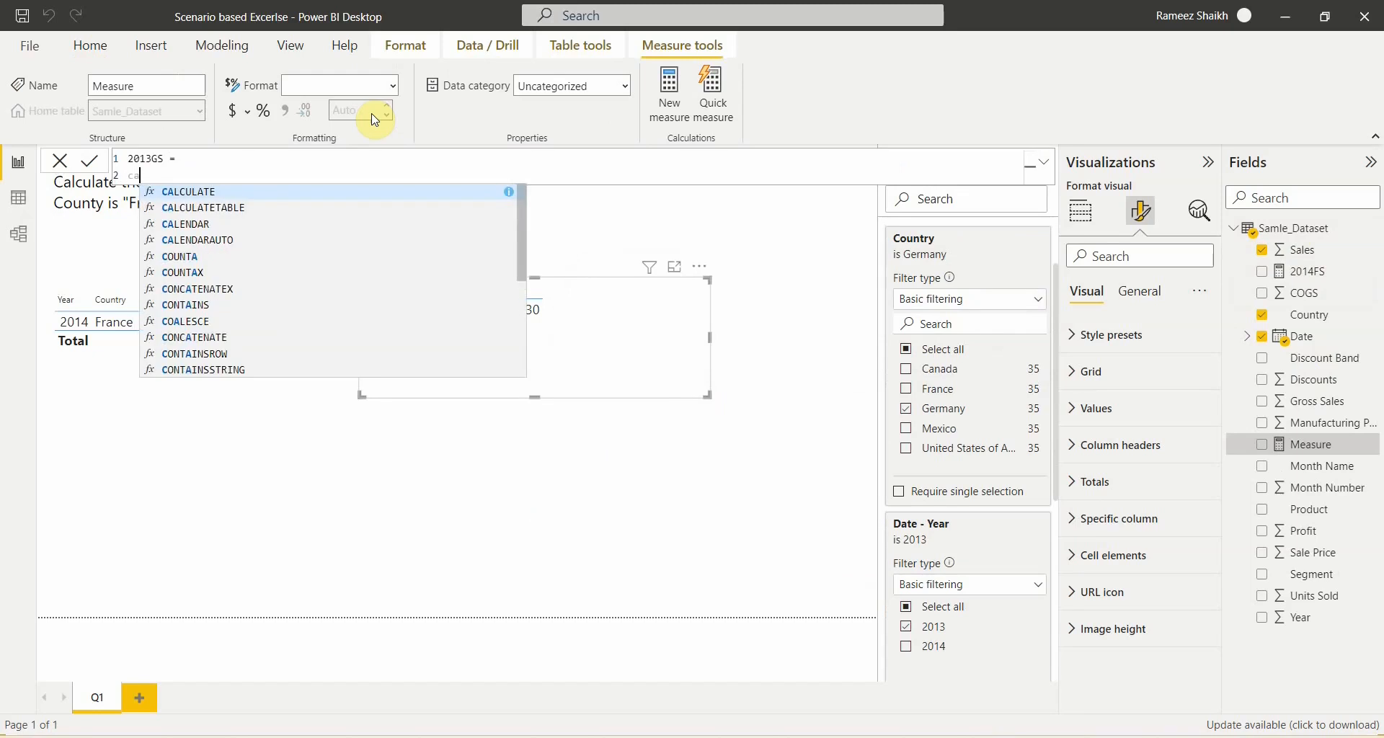
{"action": "key", "text": "Tab"}
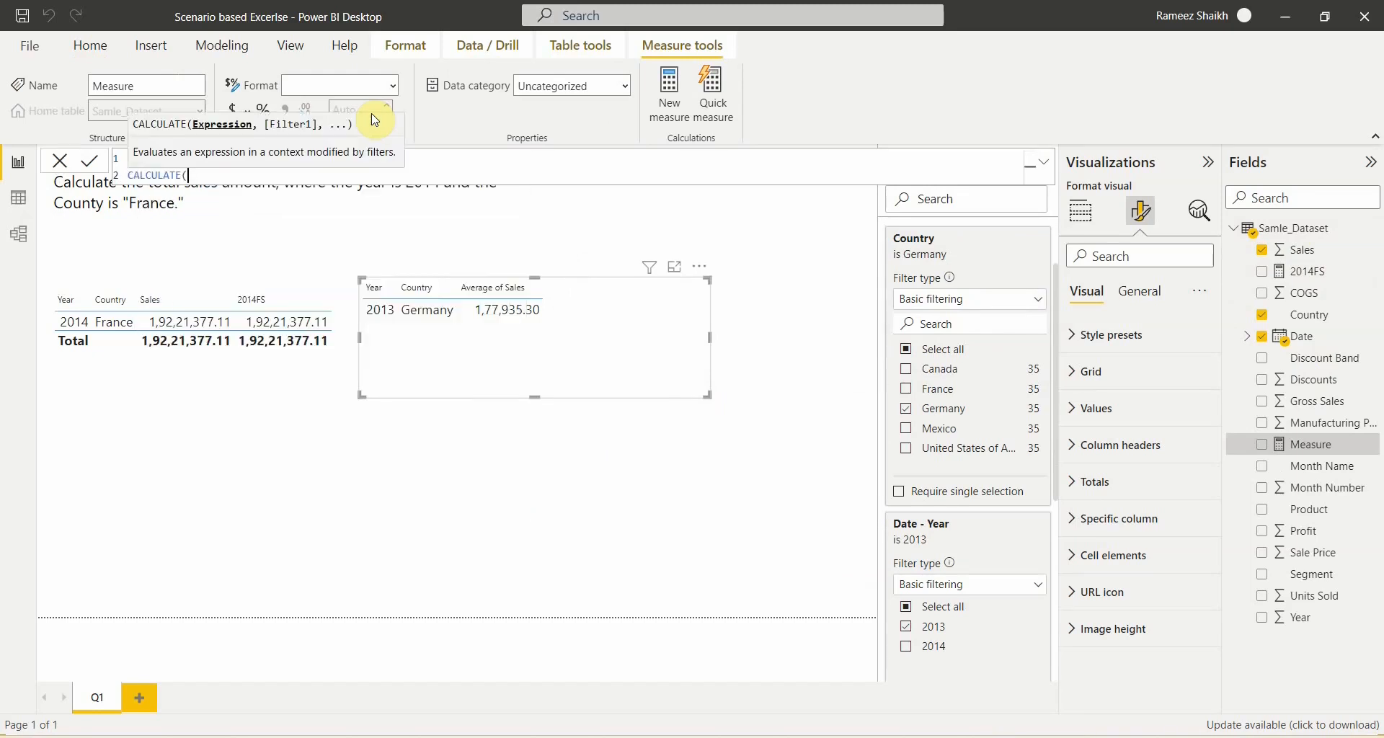
- Enter AVERAGE(Samle_Dataset[ Sales]) on its own line as the expression argument of CALCULATE
{"action": "key", "text": "shift+Return"}
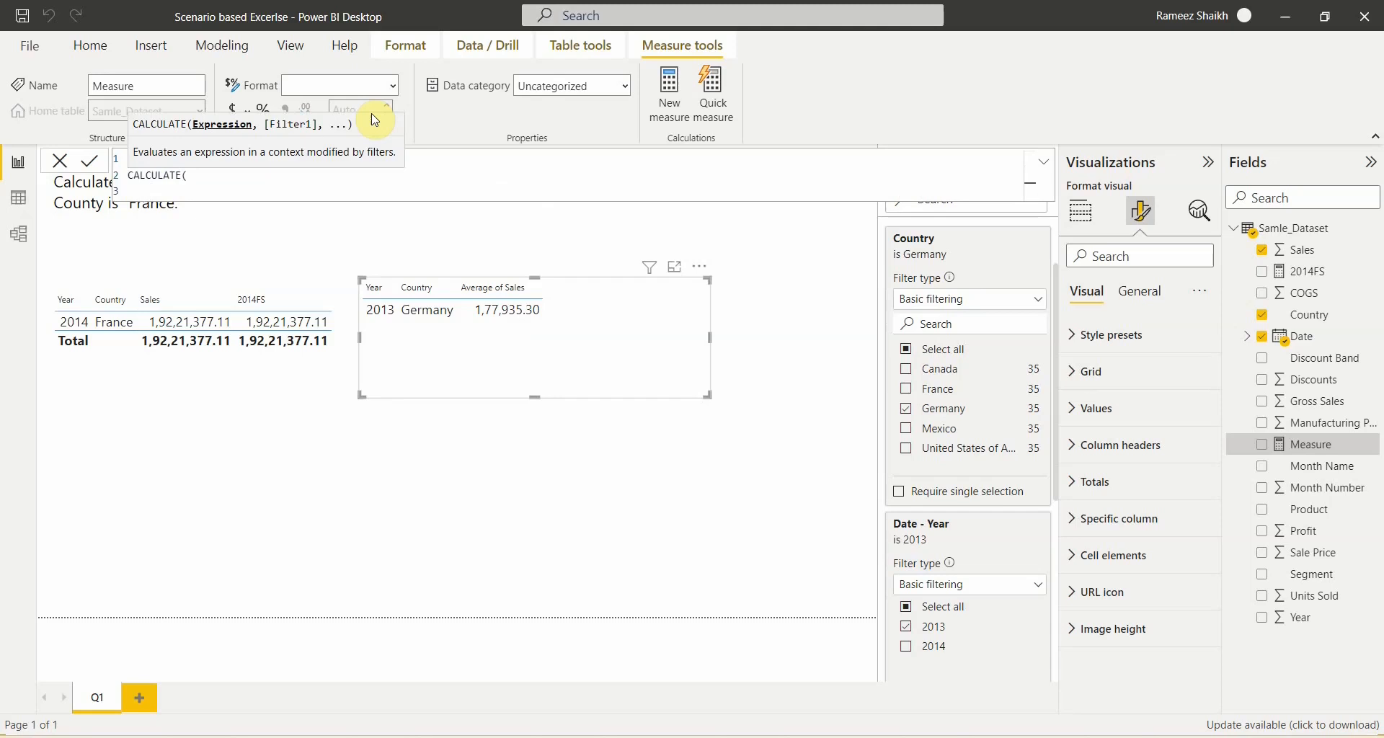
{"action": "type", "text": "ave"}
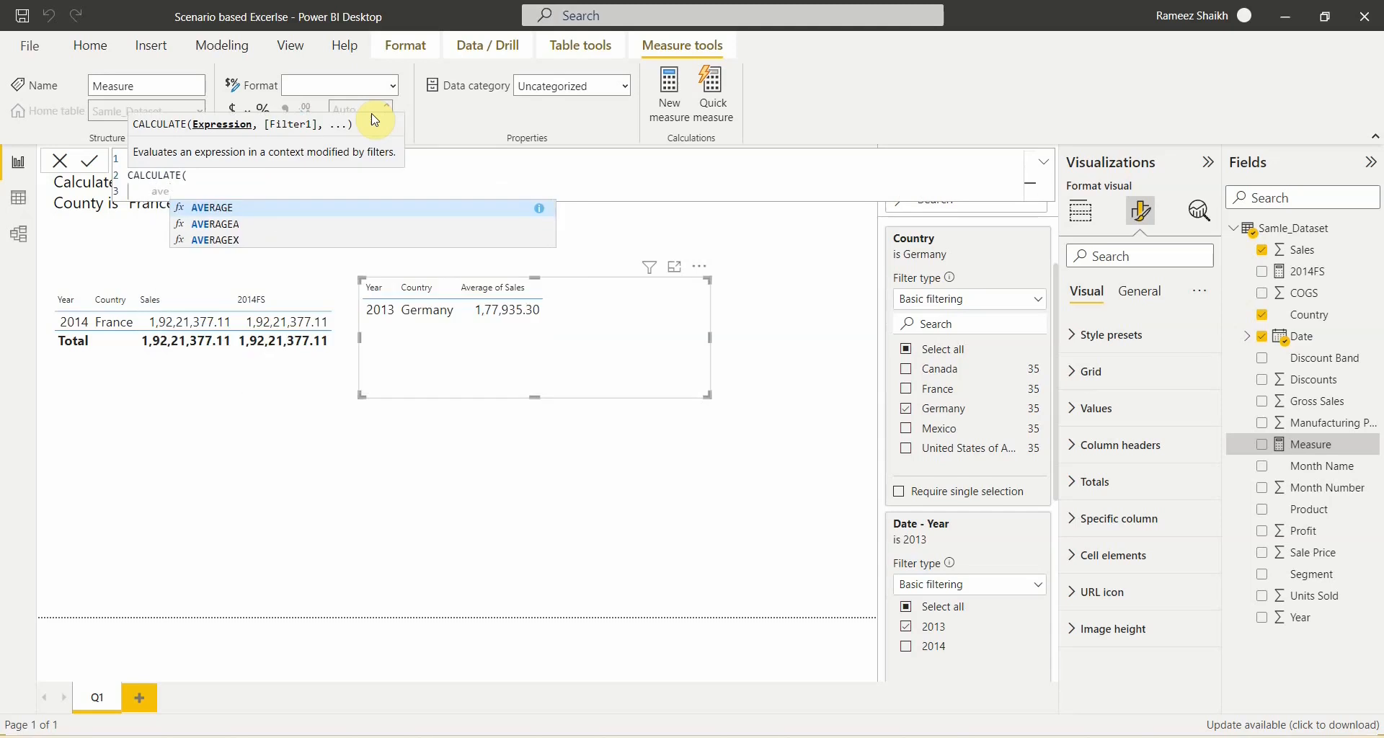
{"action": "key", "text": "Tab"}
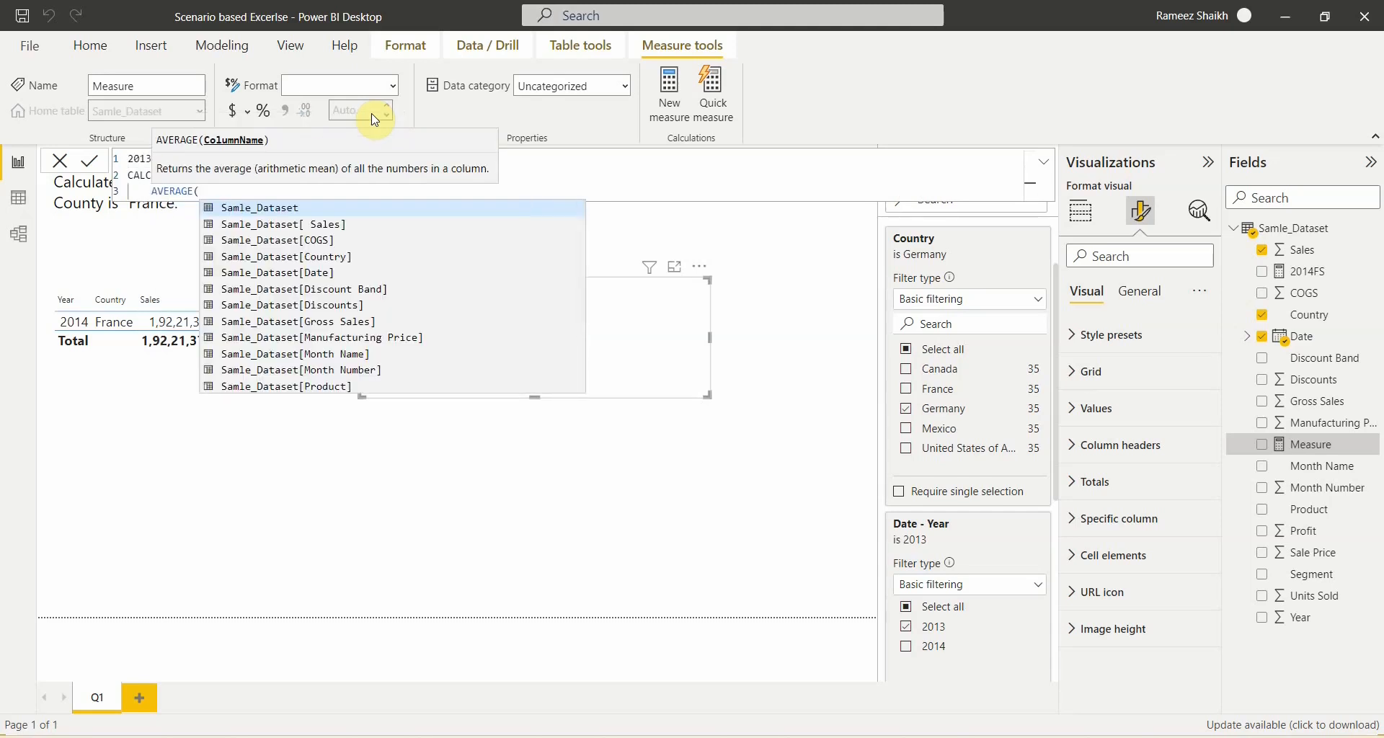
{"action": "key", "text": "Down"}
{"action": "key", "text": "Tab"}
{"action": "type", "text": ")"}
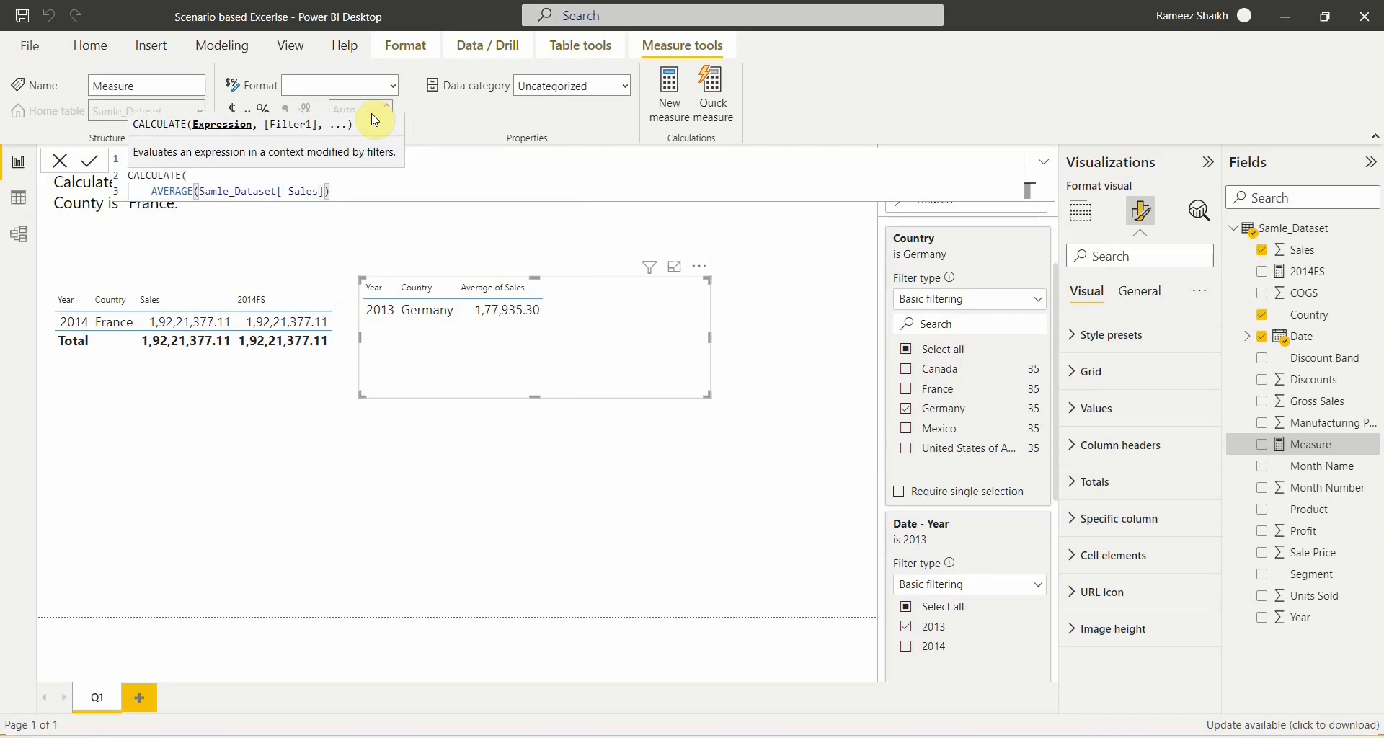
- Add Samle_Dataset[Year] = 2013 on a new line as the first filter argument of CALCULATE
{"action": "type", "text": ","}
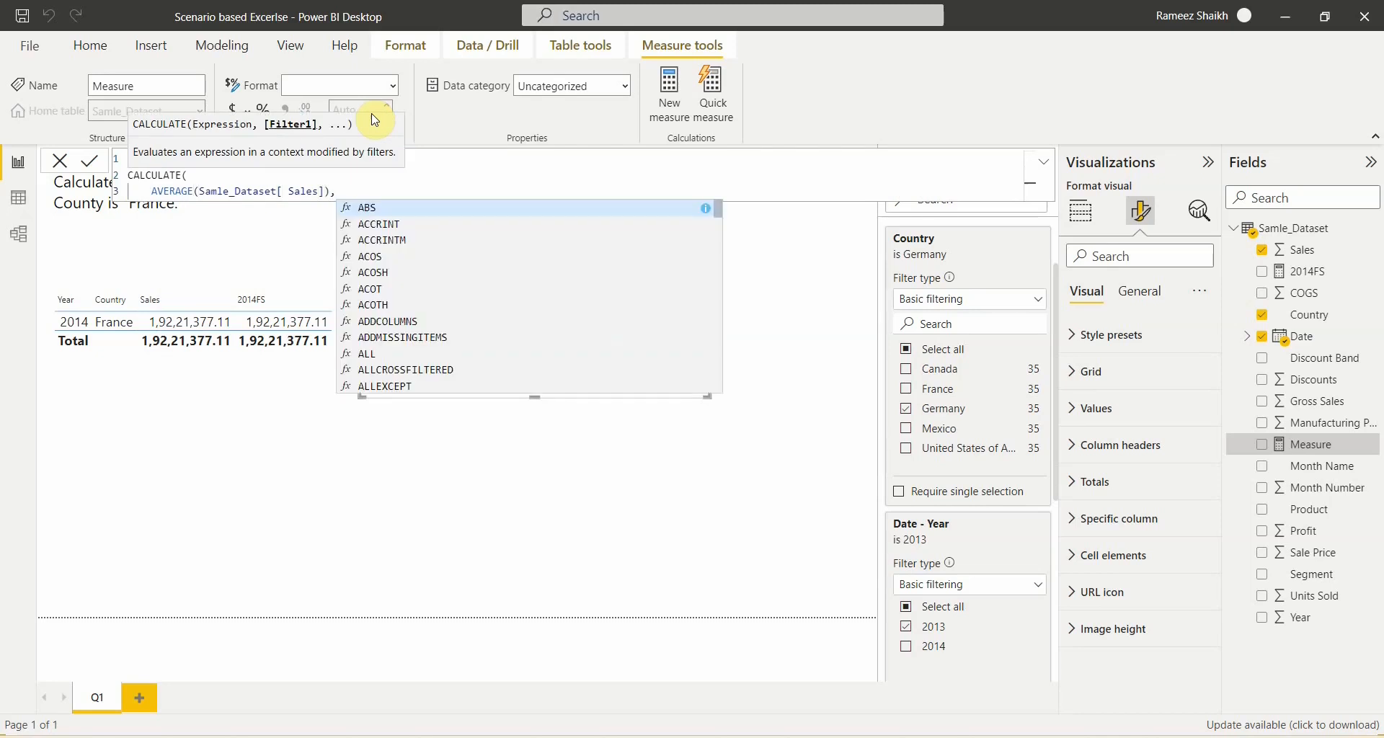
{"action": "key", "text": "shift+Return"}
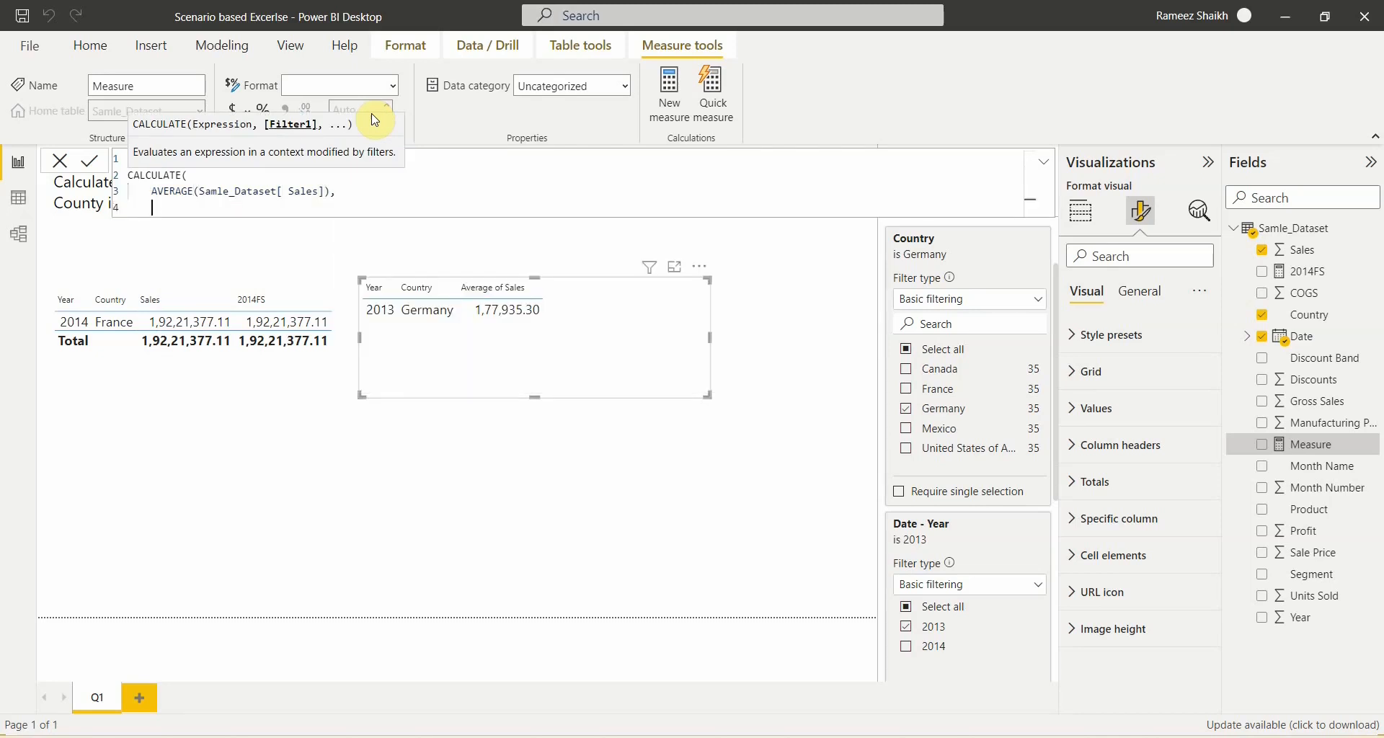
{"action": "type", "text": "Yea"}
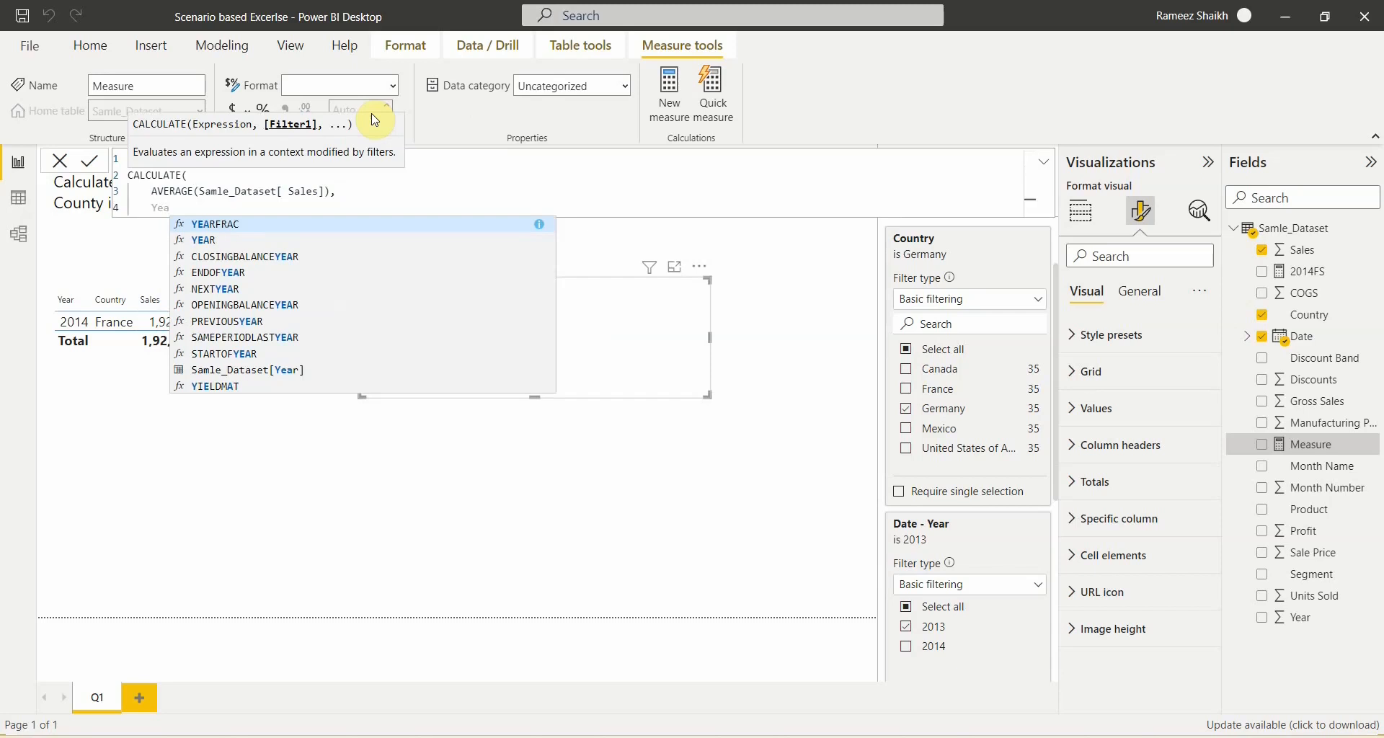
{"action": "key", "text": "Down"}
{"action": "key", "text": "Down"}
{"action": "key", "text": "Down"}
{"action": "key", "text": "Down"}
{"action": "key", "text": "Down"}
{"action": "key", "text": "Down"}
{"action": "key", "text": "Down"}
{"action": "key", "text": "Down"}
{"action": "key", "text": "Down"}
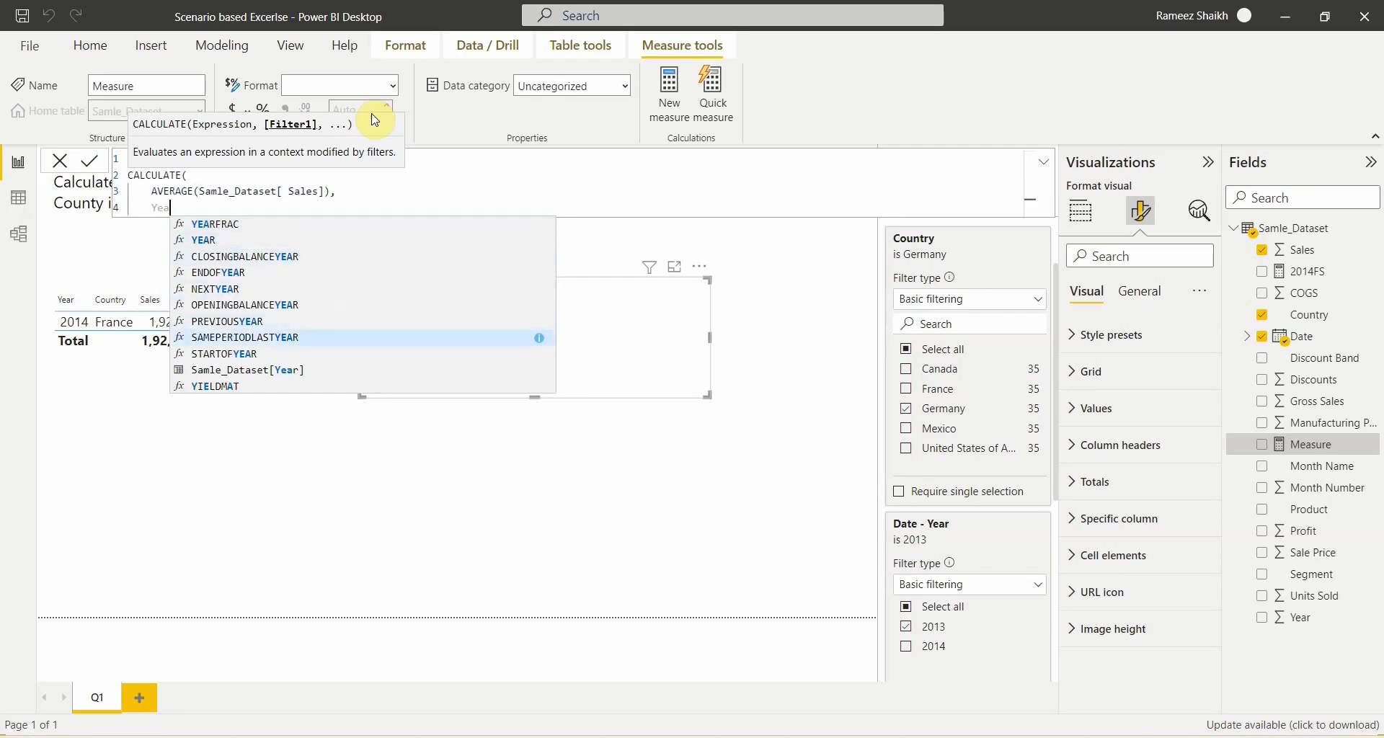
{"action": "key", "text": "Tab"}
{"action": "type", "text": "= "}
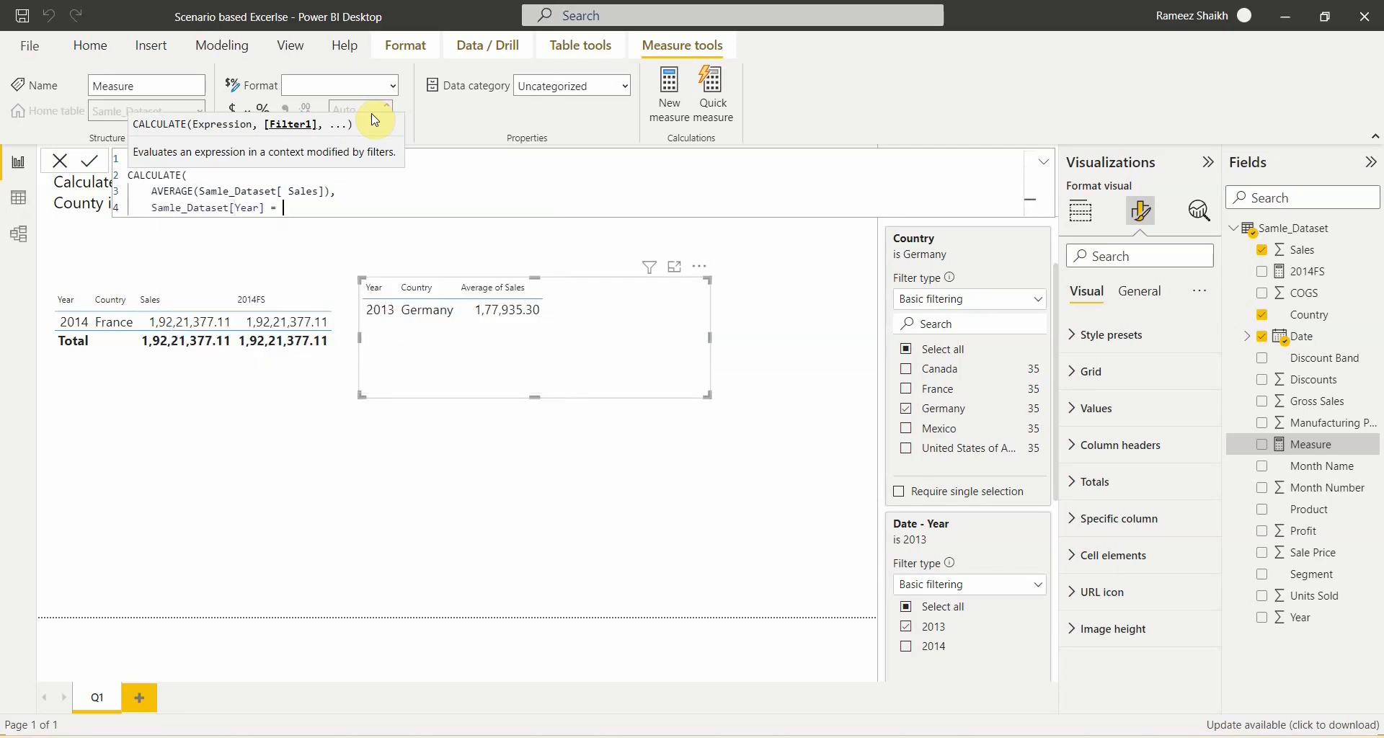
{"action": "type", "text": "2013,"}
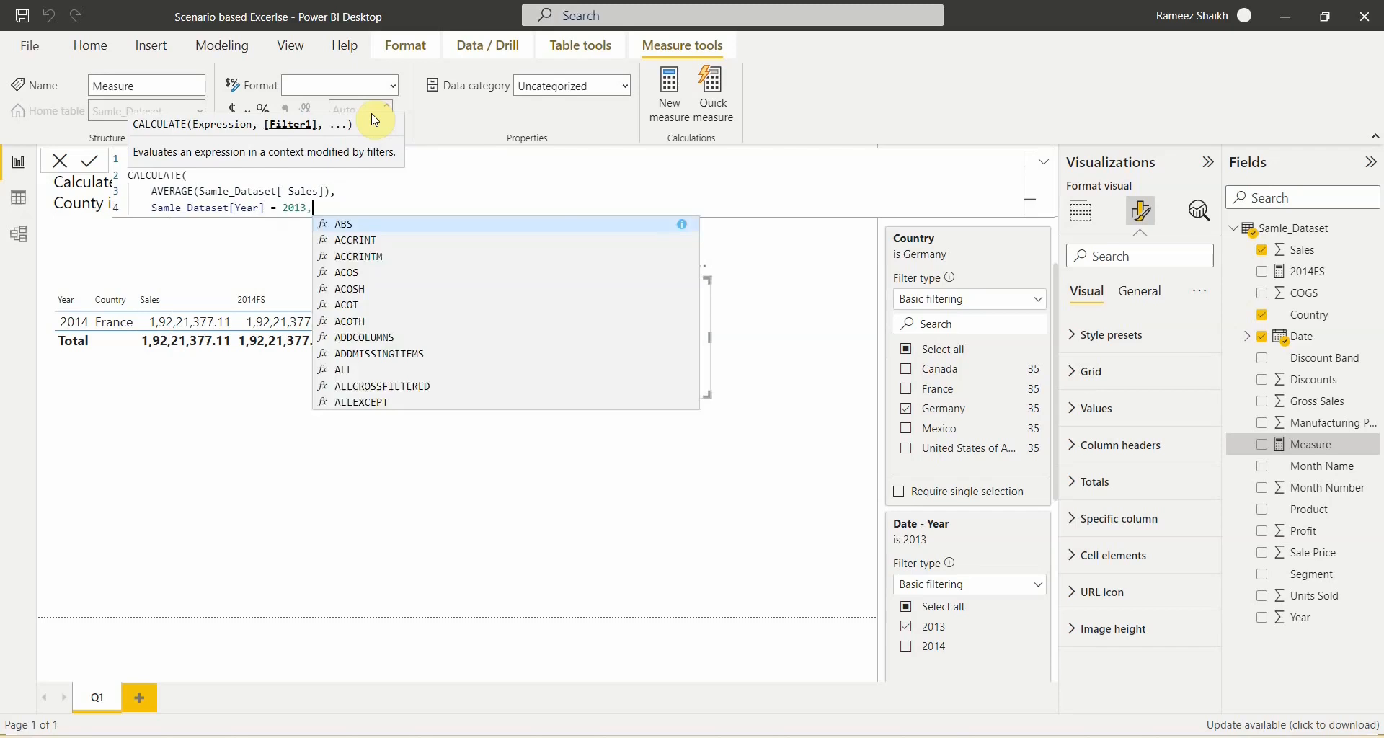
- Add the filter Samle_Dataset[Country] = "Germany" on a new line and close the CALCULATE function
{"action": "key", "text": "shift+Return"}
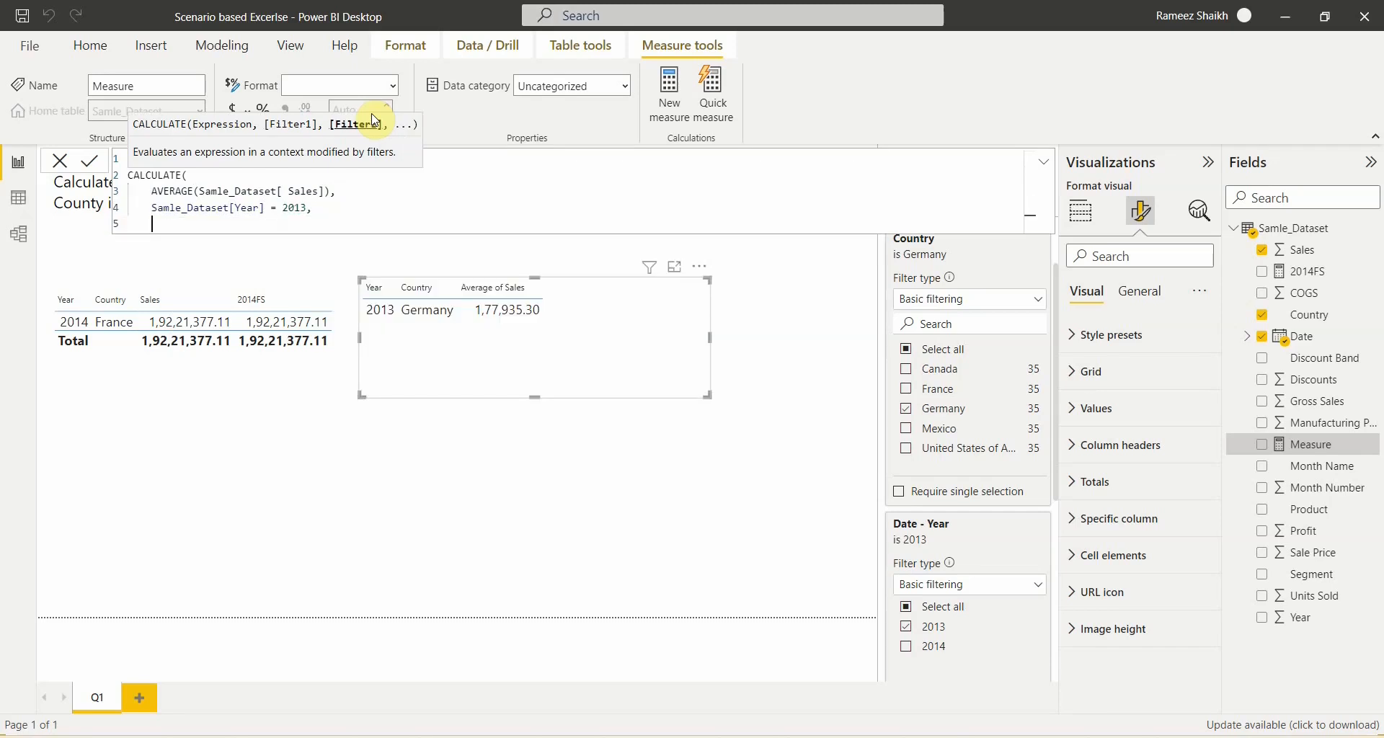
{"action": "type", "text": "Samle_Dataset[Country]"}
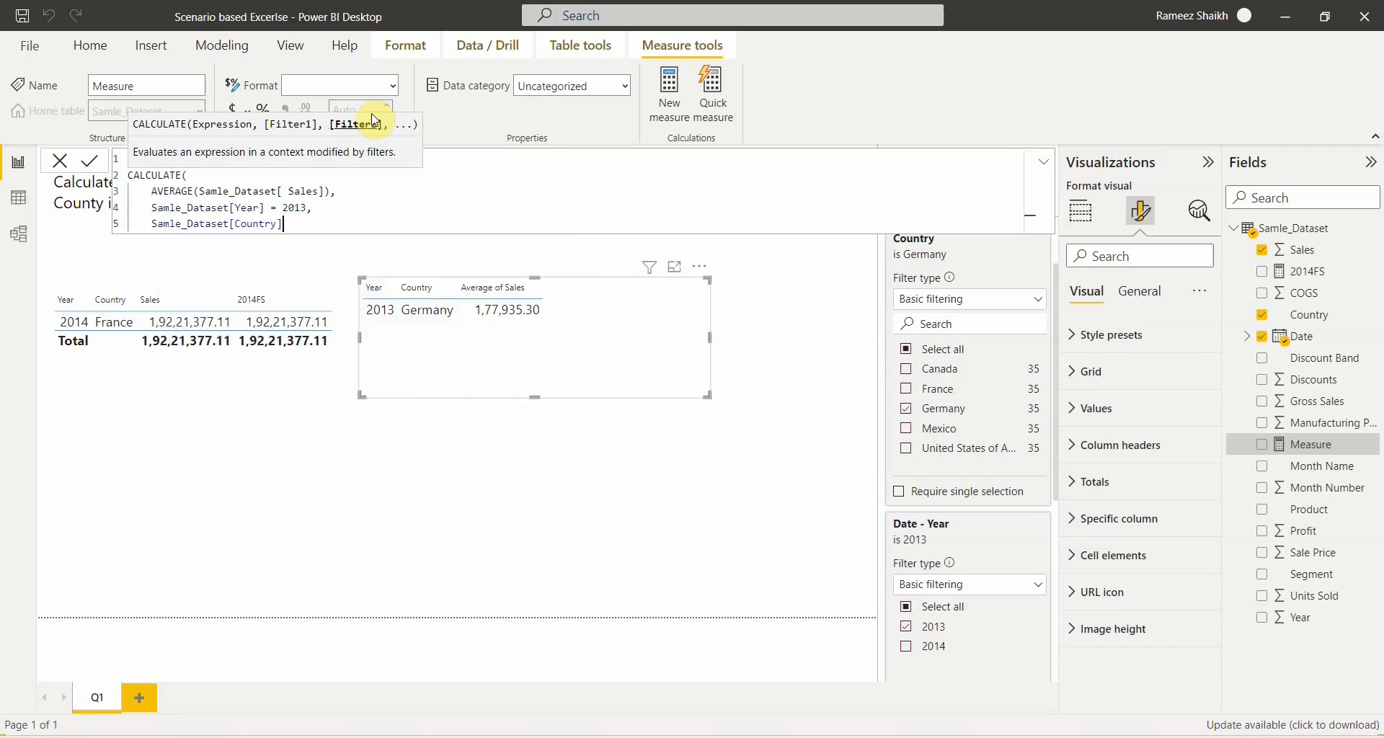
{"action": "type", "text": " = \"Germany\""}
{"action": "key", "text": "shift+Return"}
{"action": "type", "text": ")"}
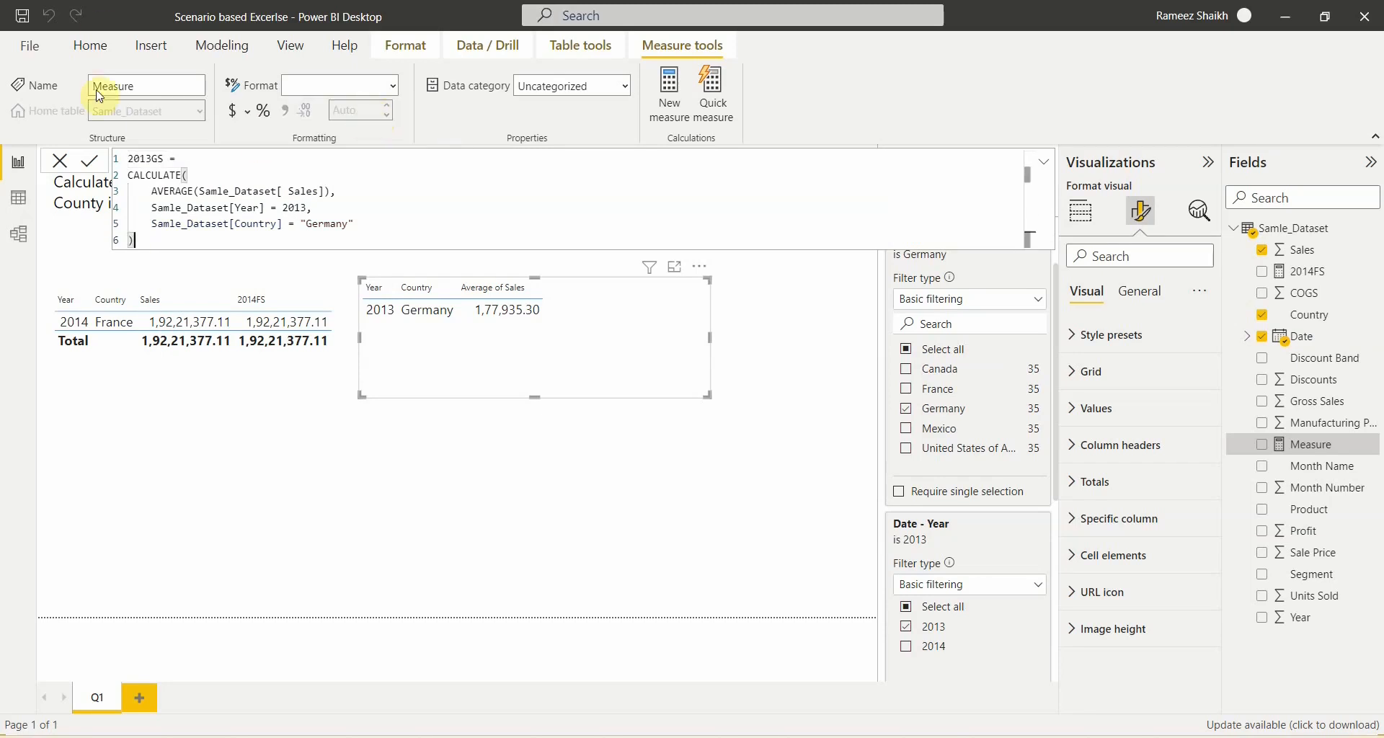
- Commit the 2013GS measure and add it to the Germany table as a column
{"action": "left_click", "coordinate": [89, 161]}
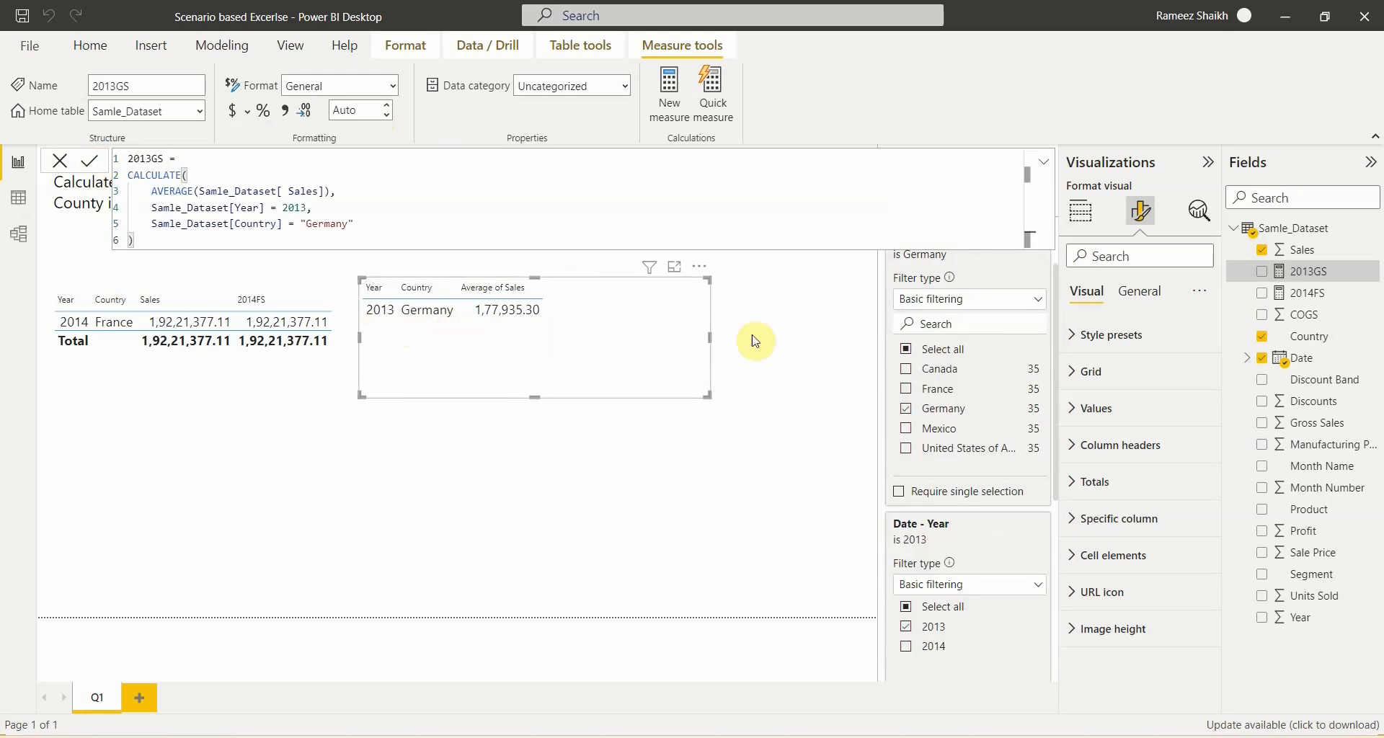
{"action": "left_click_drag", "start_coordinate": [1317, 279], "coordinate": [646, 322]}
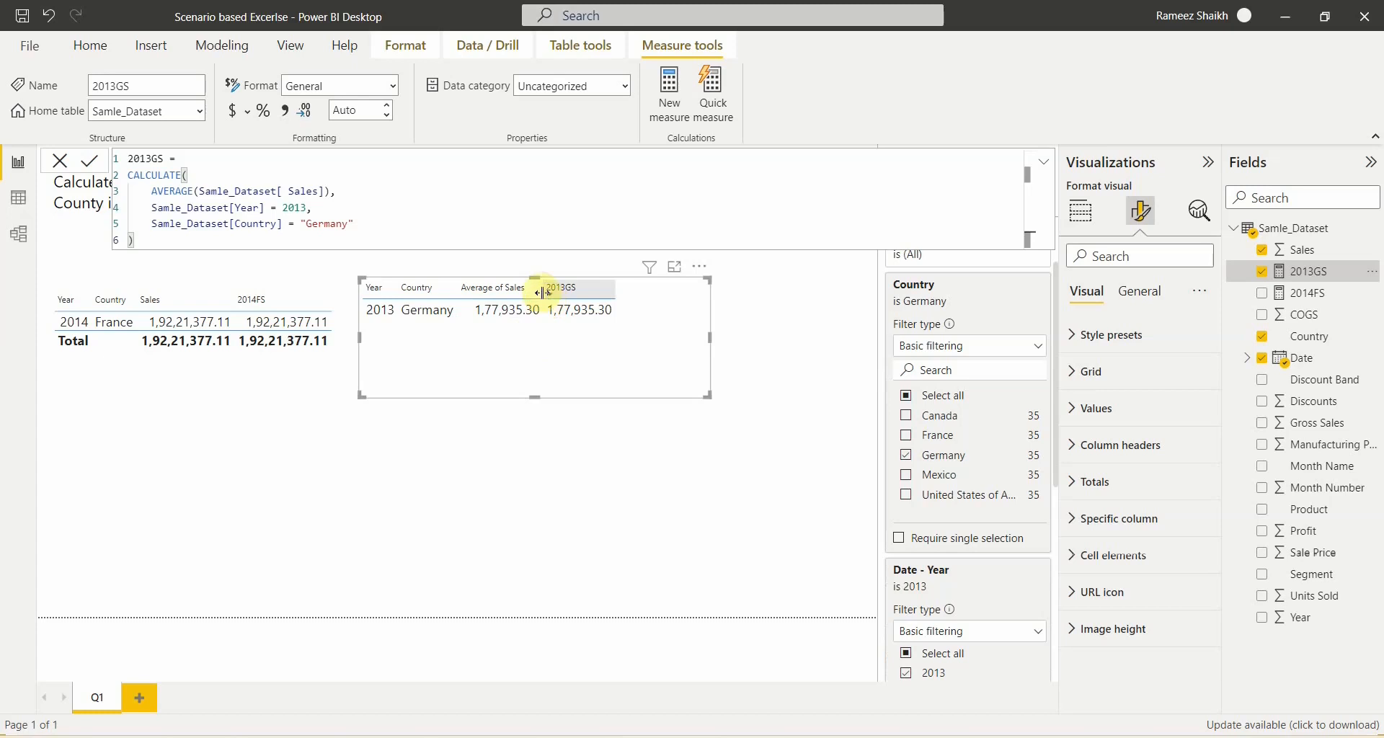
- Widen the Average of Sales column slightly and shrink the Germany table's frame to fit its columns
{"action": "left_click_drag", "start_coordinate": [539, 287], "coordinate": [552, 290]}
{"action": "left_click_drag", "start_coordinate": [710, 396], "coordinate": [640, 353]}
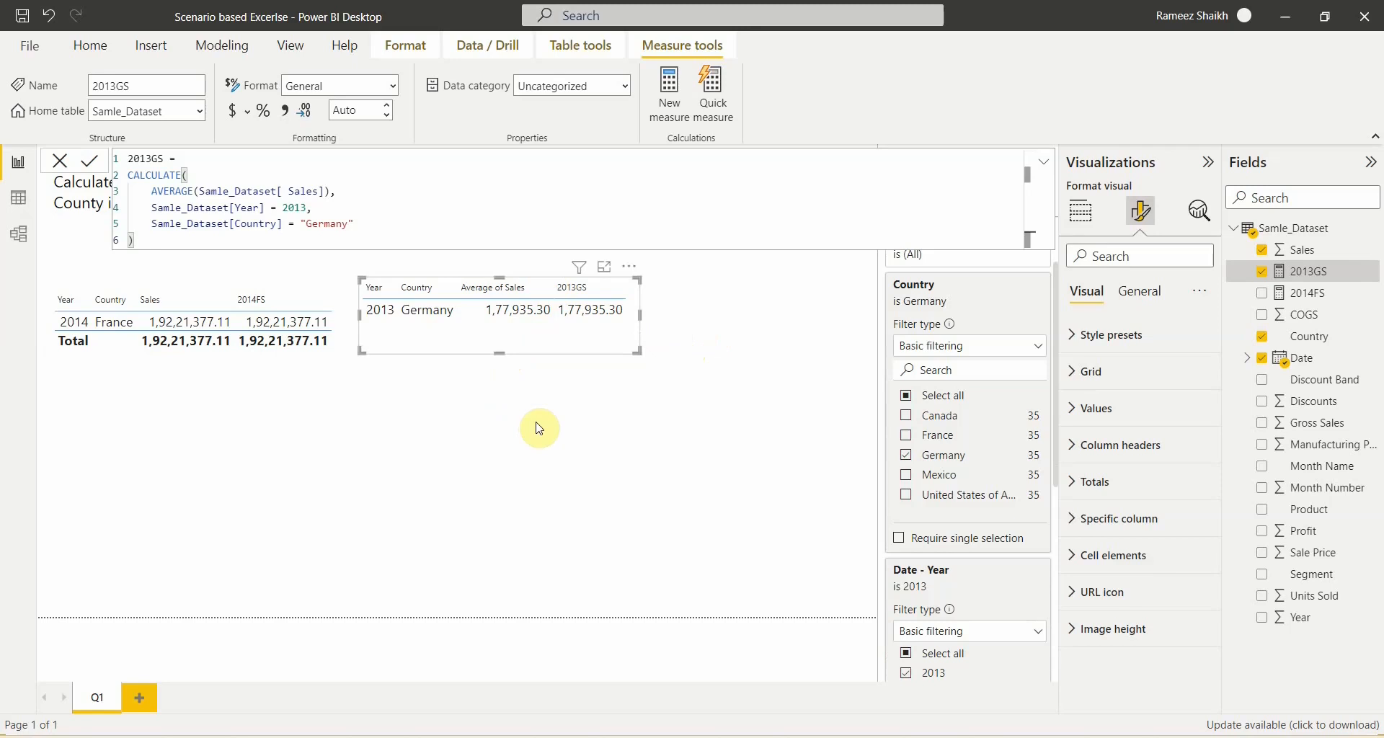
{"action": "left_click", "coordinate": [505, 479]}
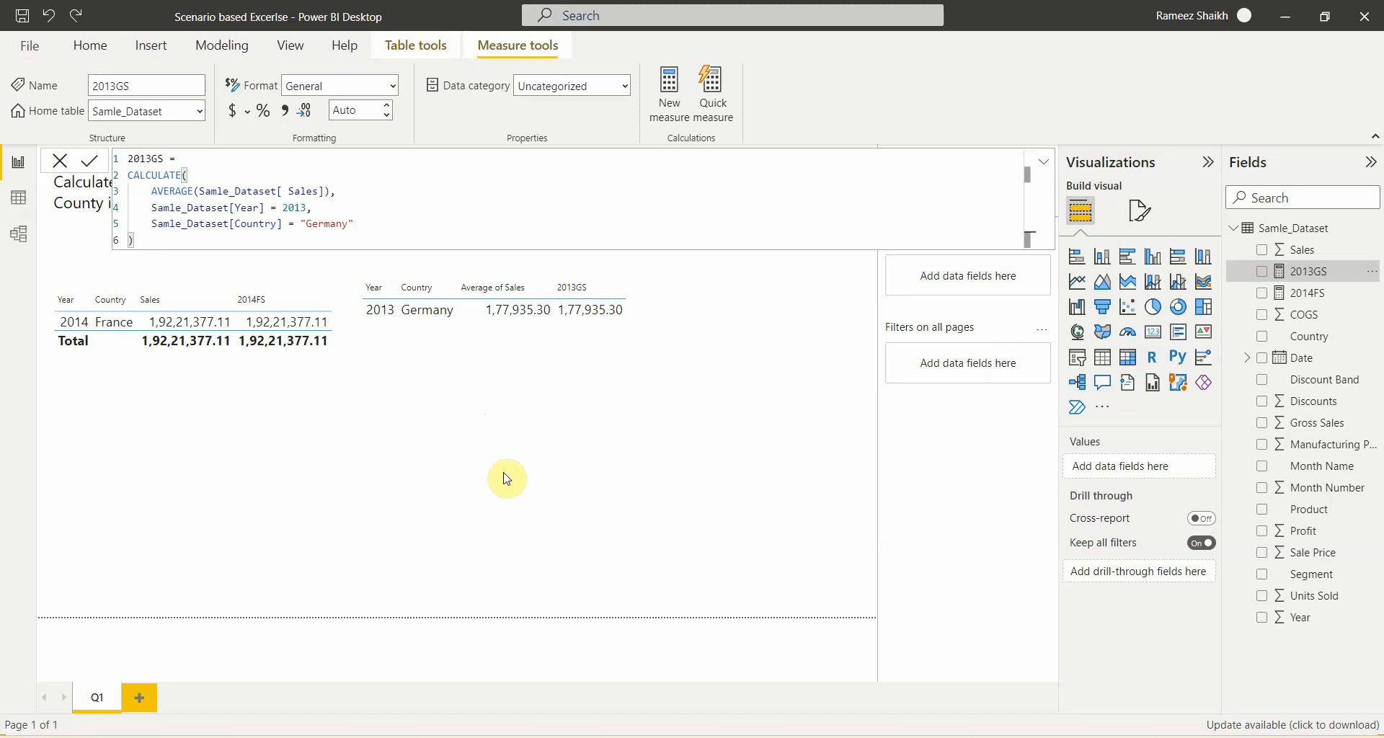
{"action": "left_click", "coordinate": [507, 479]}
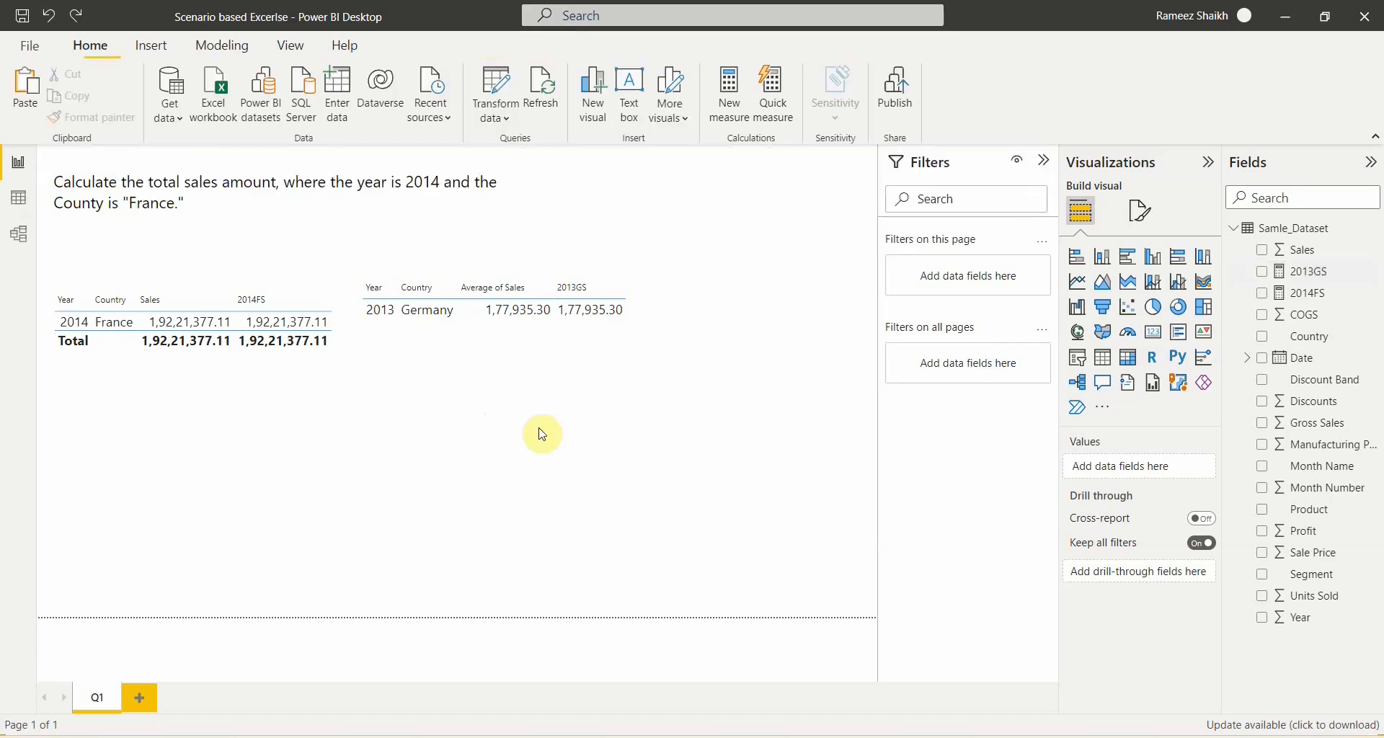
- Duplicate the Germany table and place the copy directly below the France table
{"action": "left_click", "coordinate": [576, 337]}
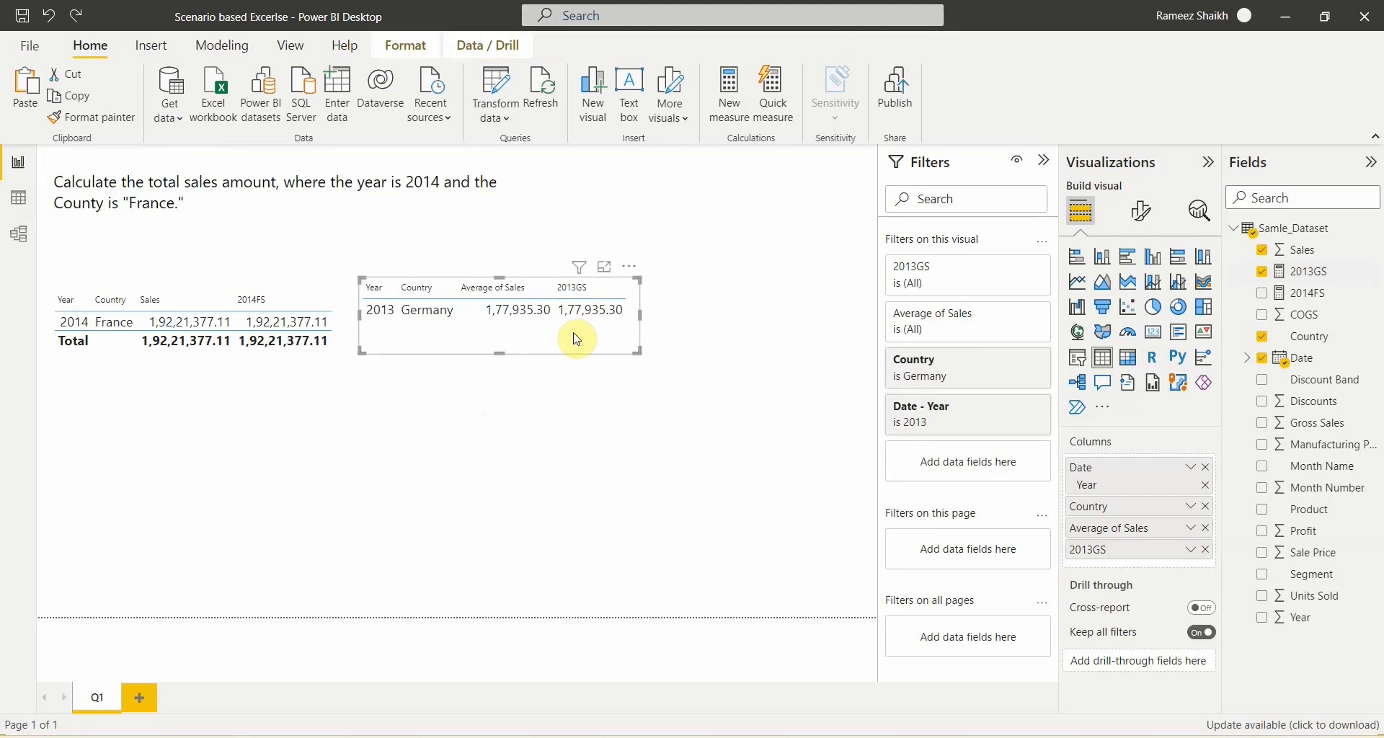
{"action": "key", "text": "ctrl+c"}
{"action": "key", "text": "ctrl+v"}
{"action": "left_click_drag", "start_coordinate": [572, 356], "coordinate": [264, 448]}
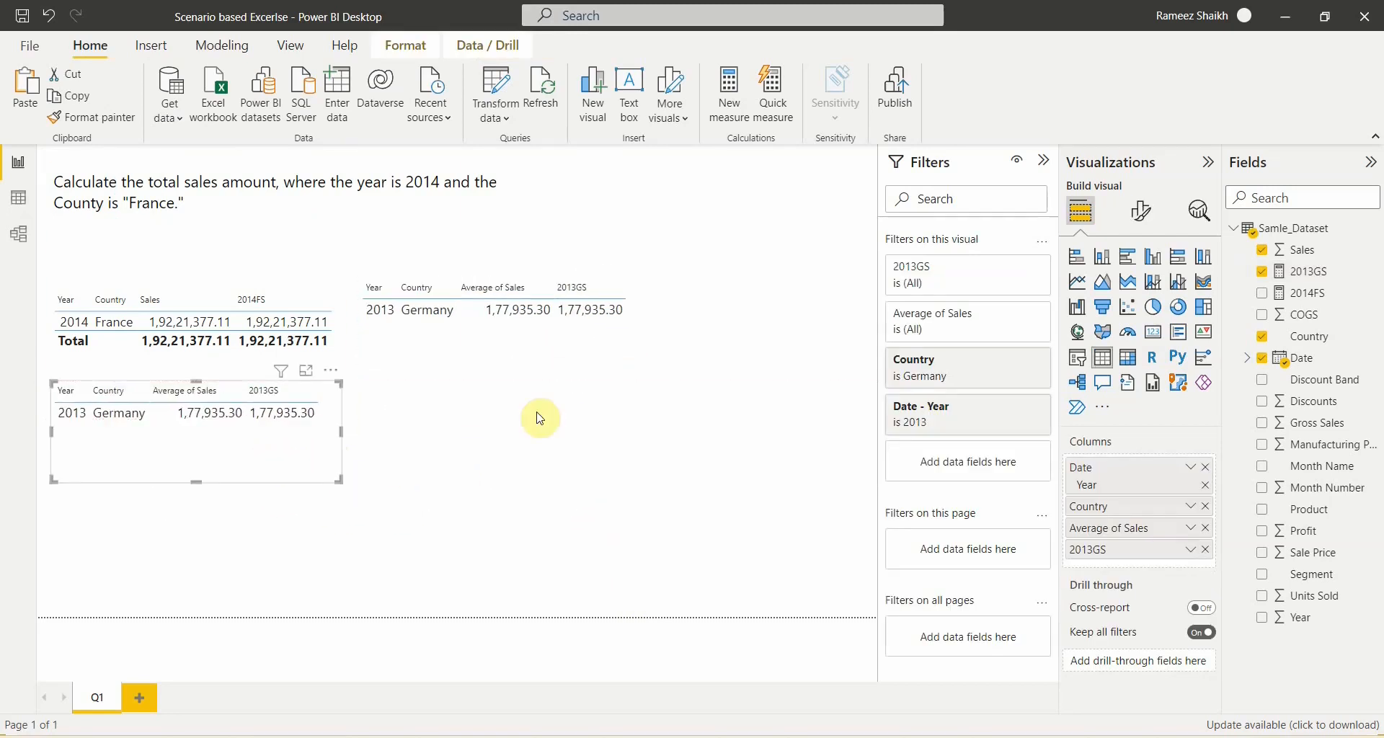
- Remove 2013GS from the copied Germany table and change its Sales aggregation to Sum
{"action": "left_click", "coordinate": [1208, 553]}
{"action": "left_click", "coordinate": [1191, 528]}
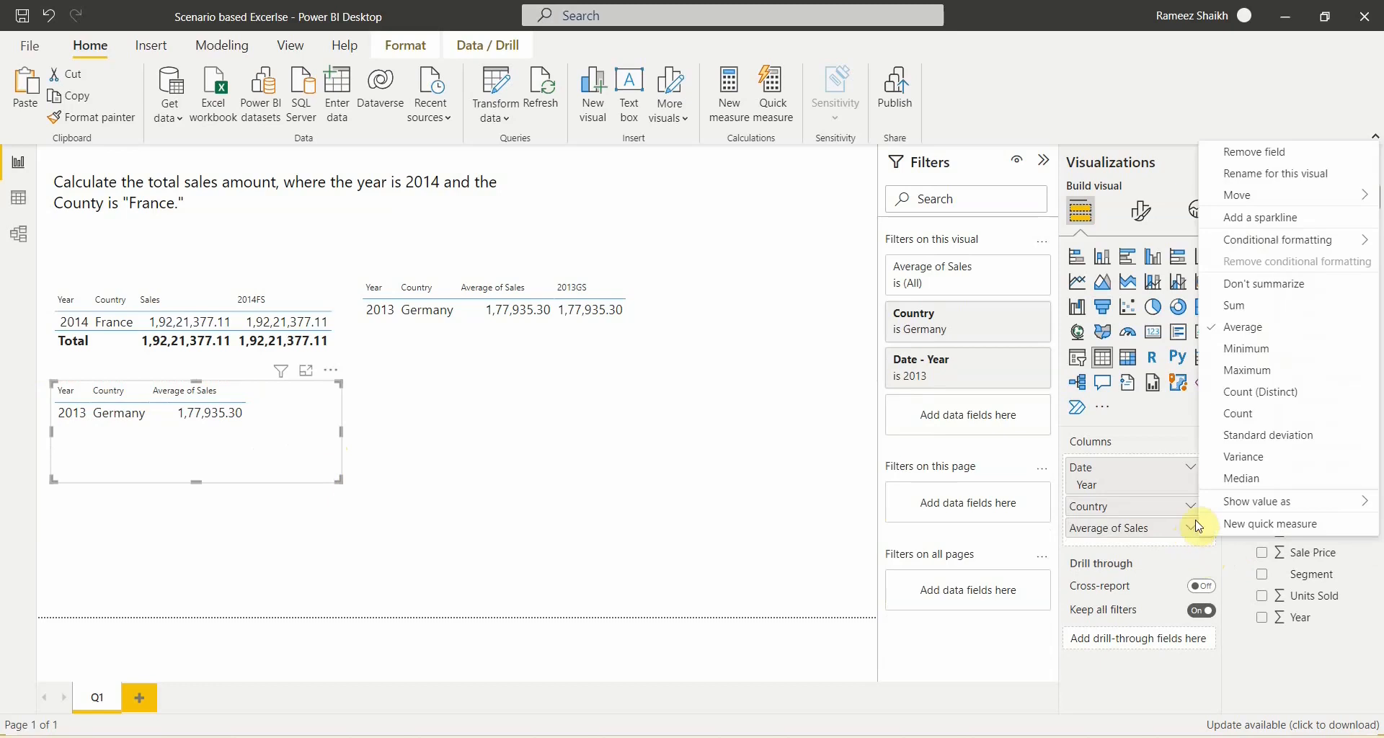
{"action": "left_click", "coordinate": [1232, 305]}
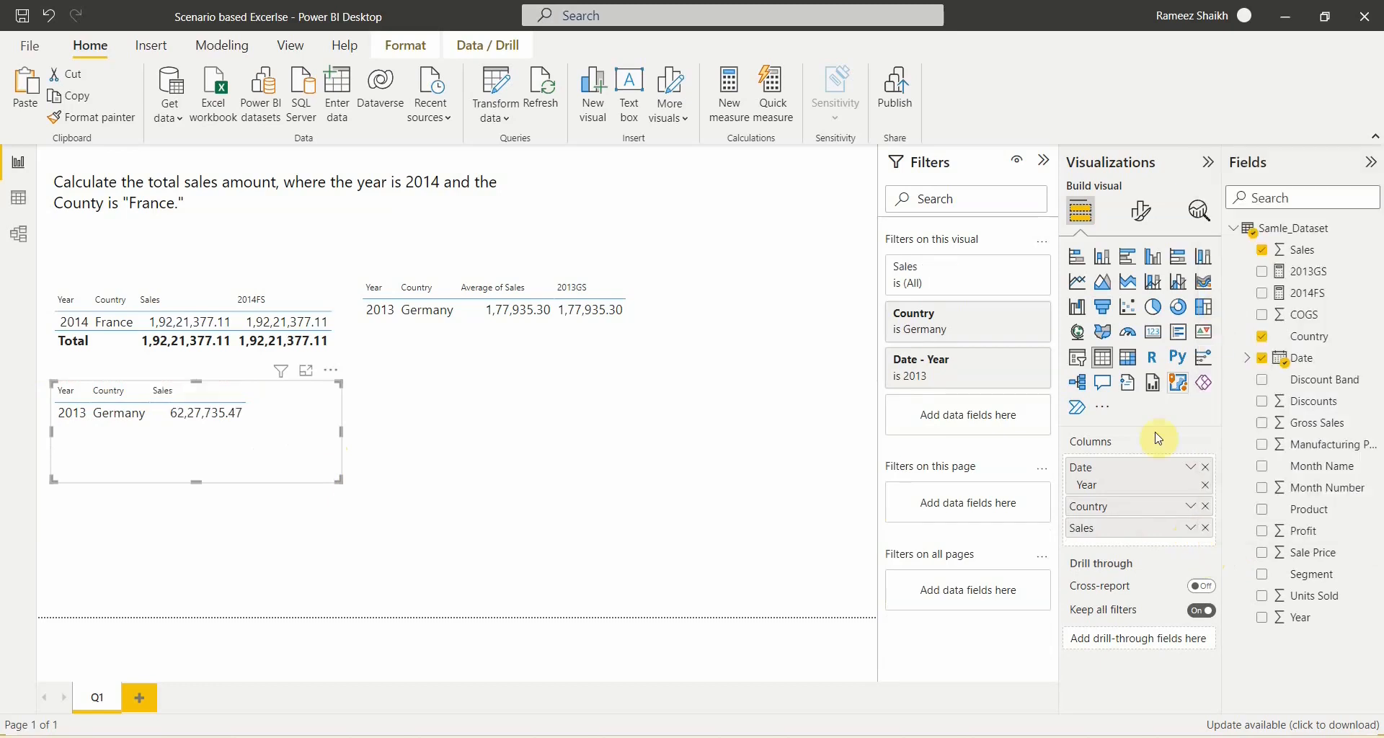
- Replace the Year column in the copied table with Product, placed between Country and Sales, and filter Product to VTT
{"action": "left_click", "coordinate": [1204, 473]}
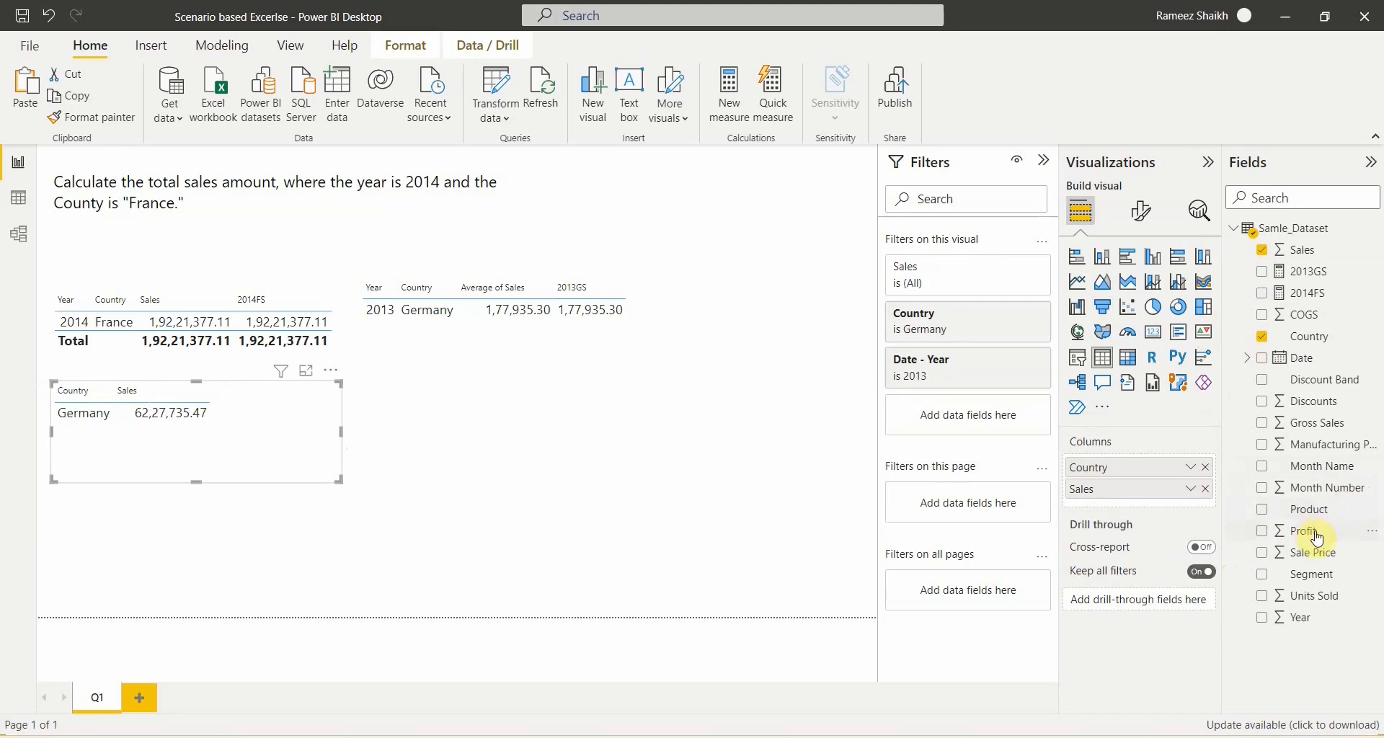
{"action": "left_click_drag", "start_coordinate": [1308, 509], "coordinate": [1146, 473]}
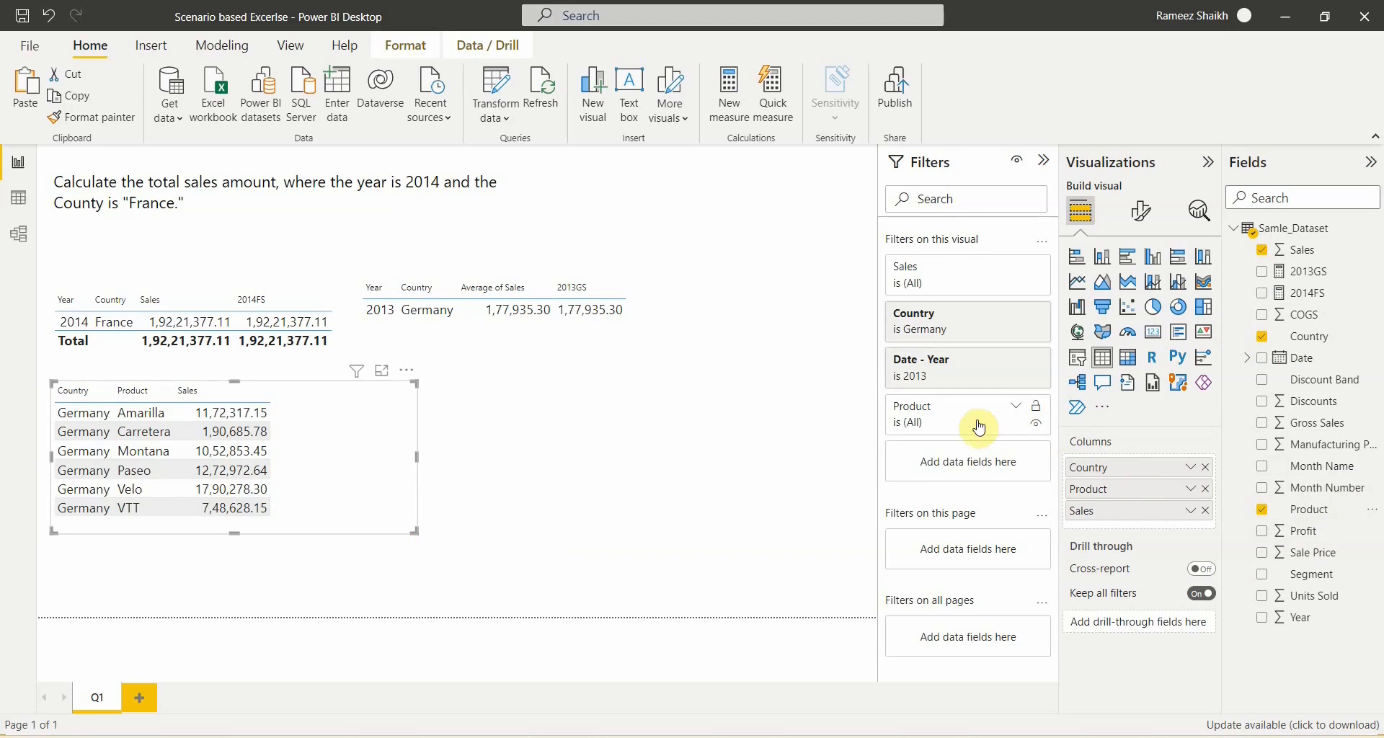
{"action": "left_click", "coordinate": [1017, 406]}
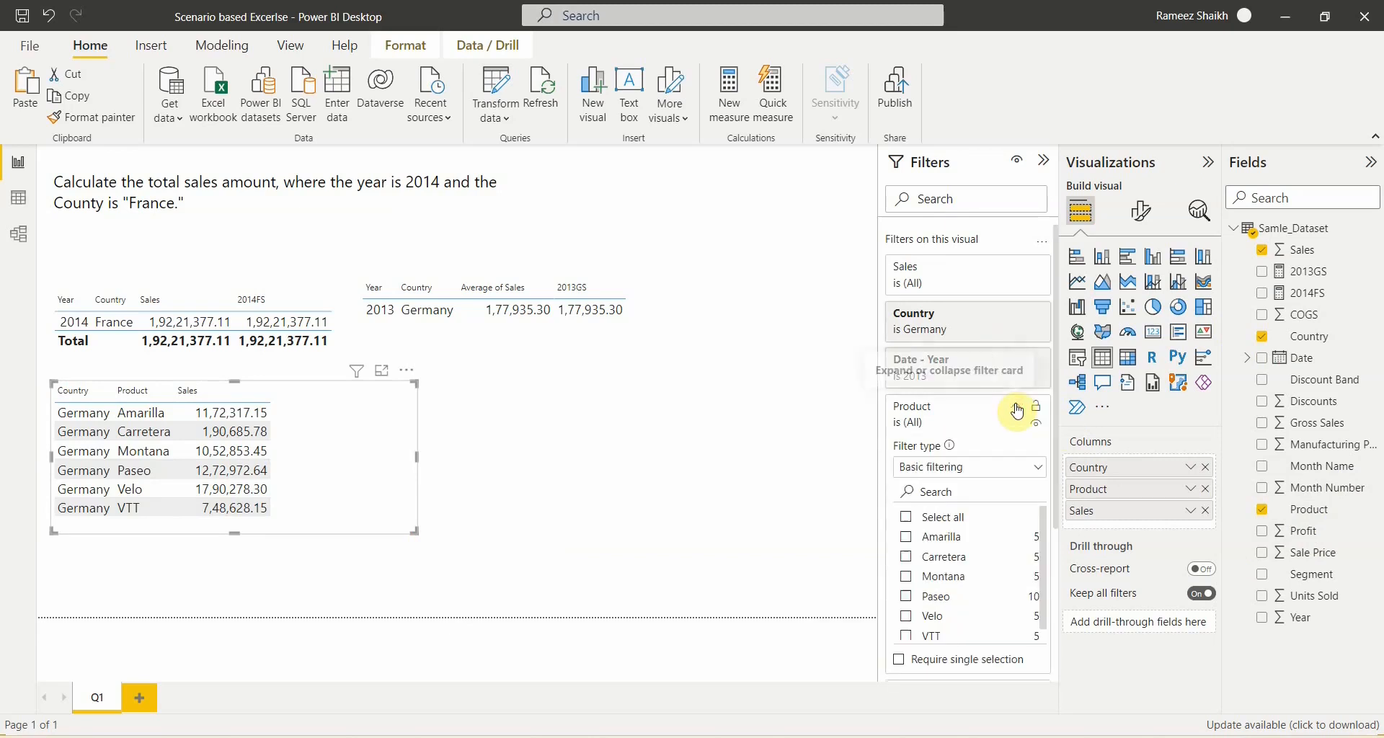
{"action": "left_click", "coordinate": [907, 631]}
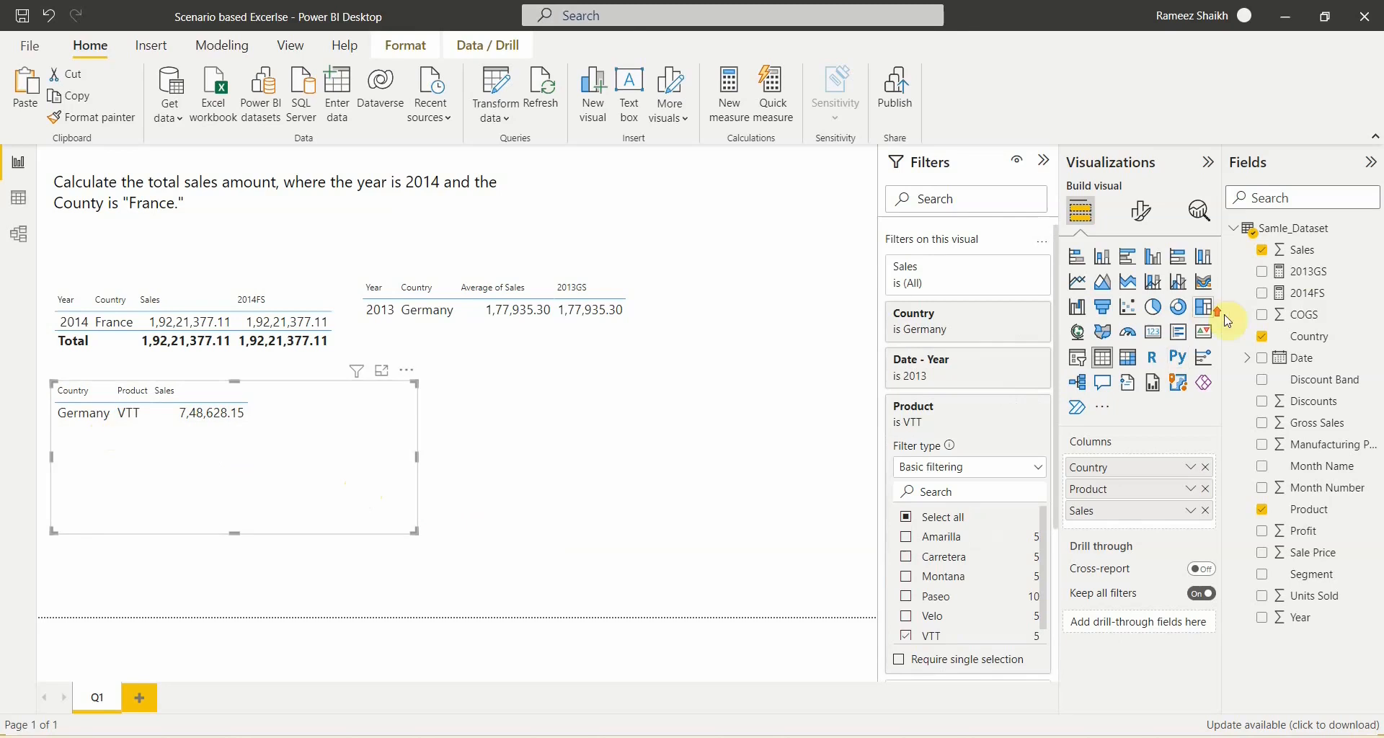
- Create a new measure named VTTGS in Samle_Dataset and open a CALCULATE function on its second line
{"action": "left_click", "coordinate": [1302, 228]}
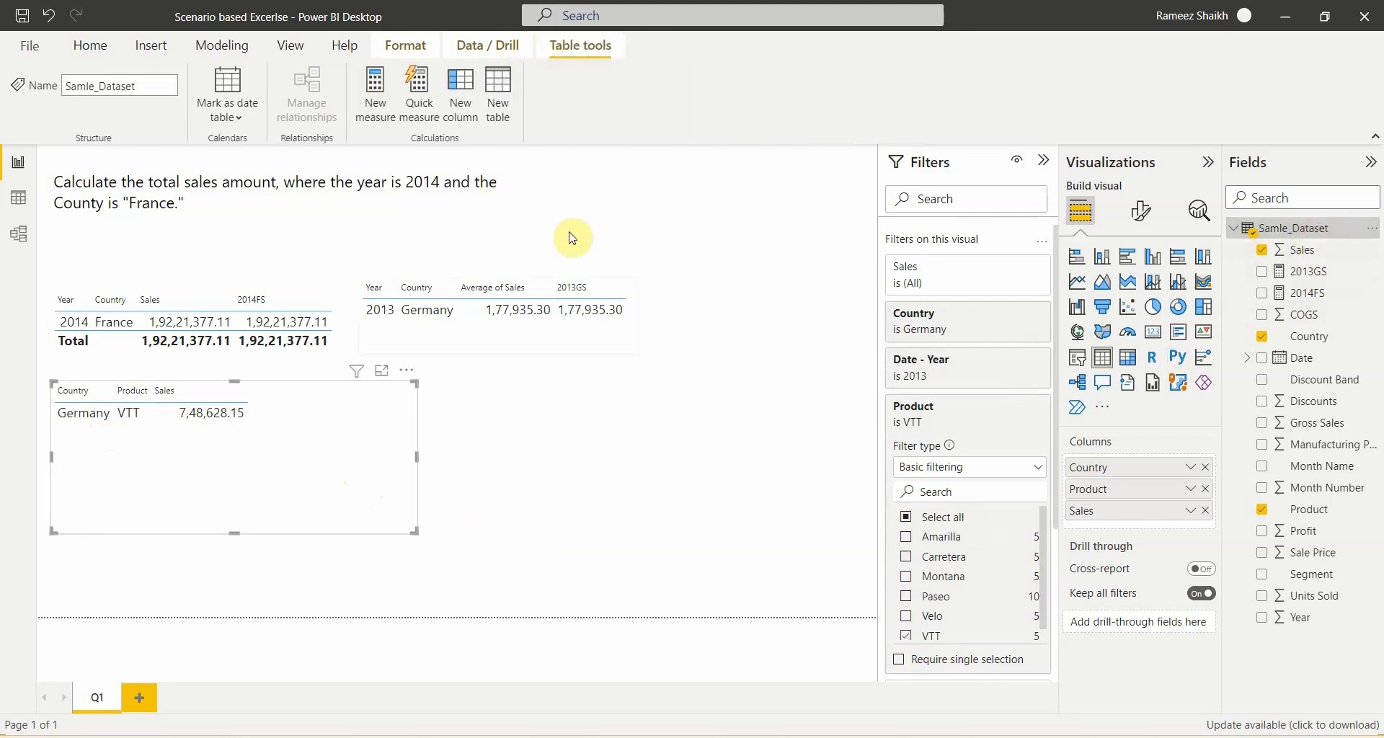
{"action": "left_click", "coordinate": [375, 108]}
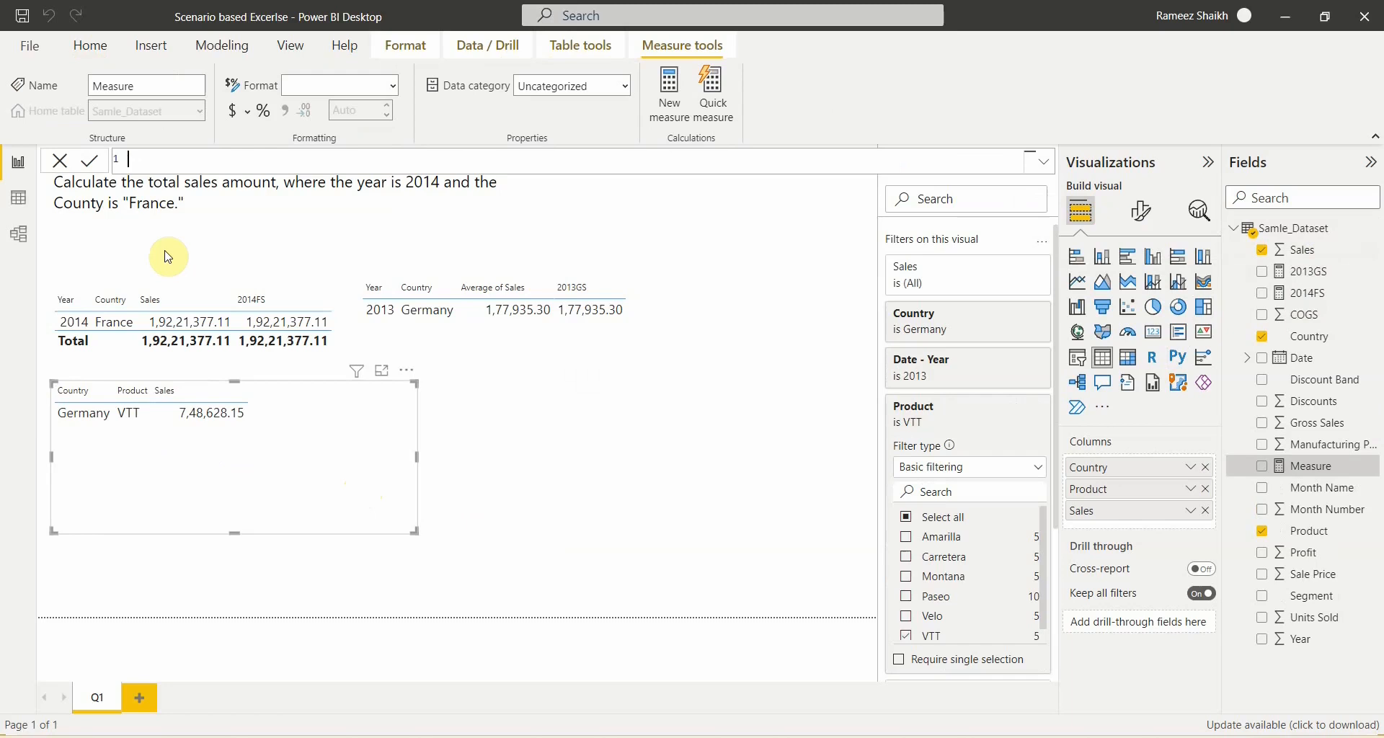
{"action": "type", "text": "VTTGS ="}
{"action": "key", "text": "shift+Return"}
{"action": "type", "text": "CALCULATE("}
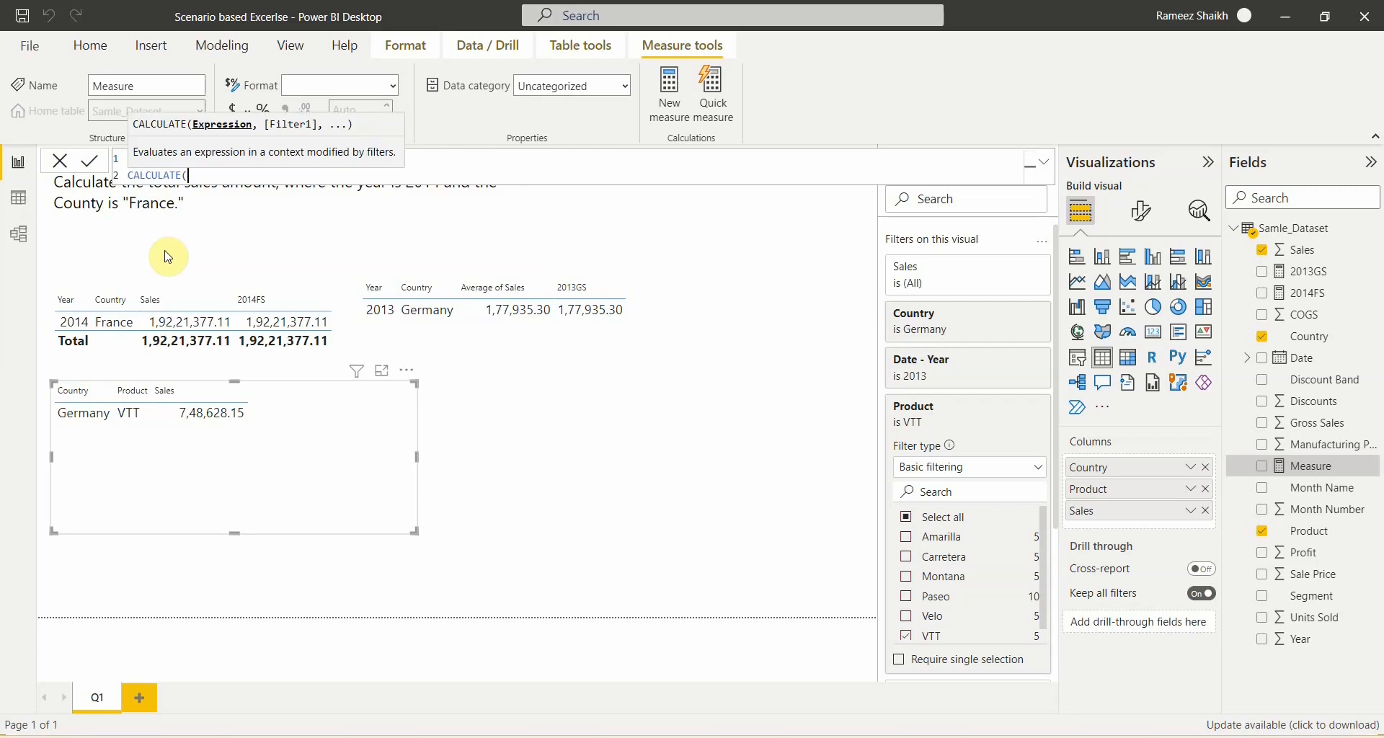
- Enter SUM(Samle_Dataset[ Sales]) on a new line as the expression argument of CALCULATE
{"action": "key", "text": "shift+Return"}
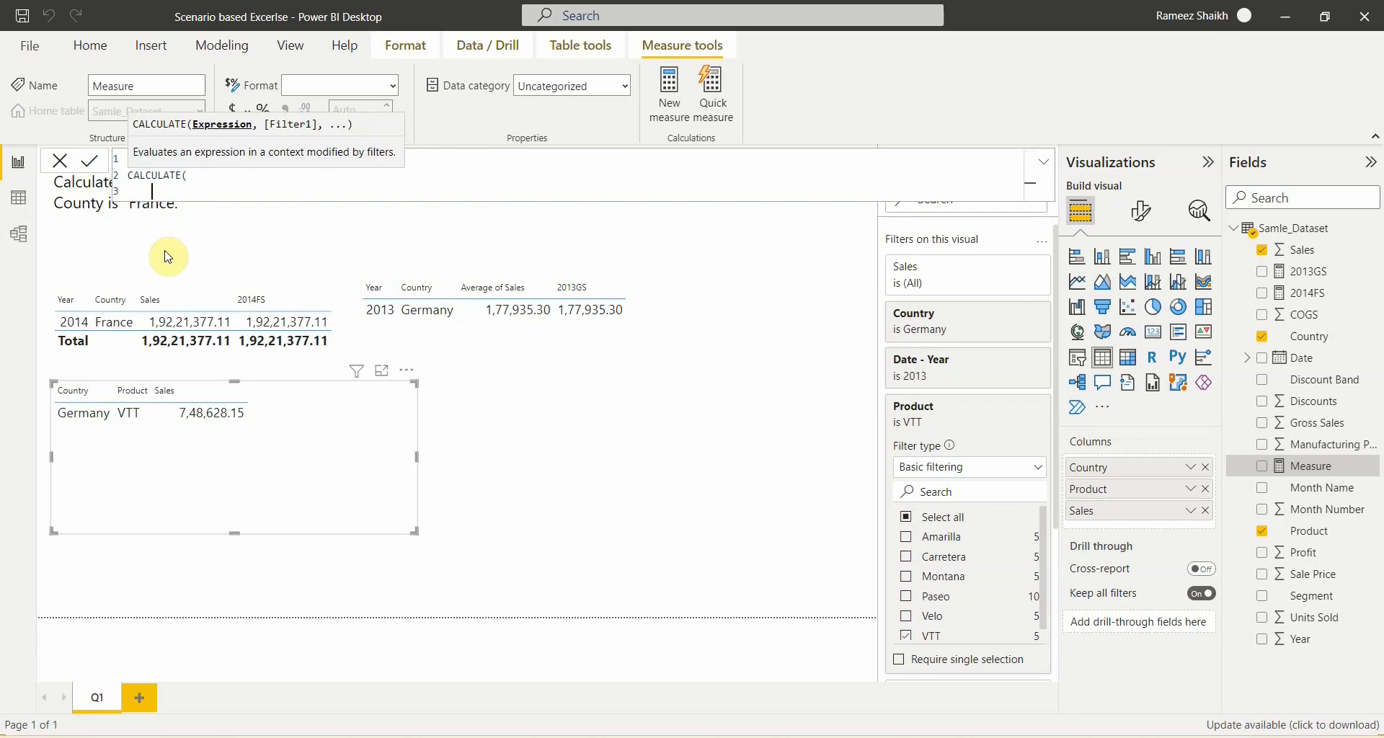
{"action": "type", "text": "SUM("}
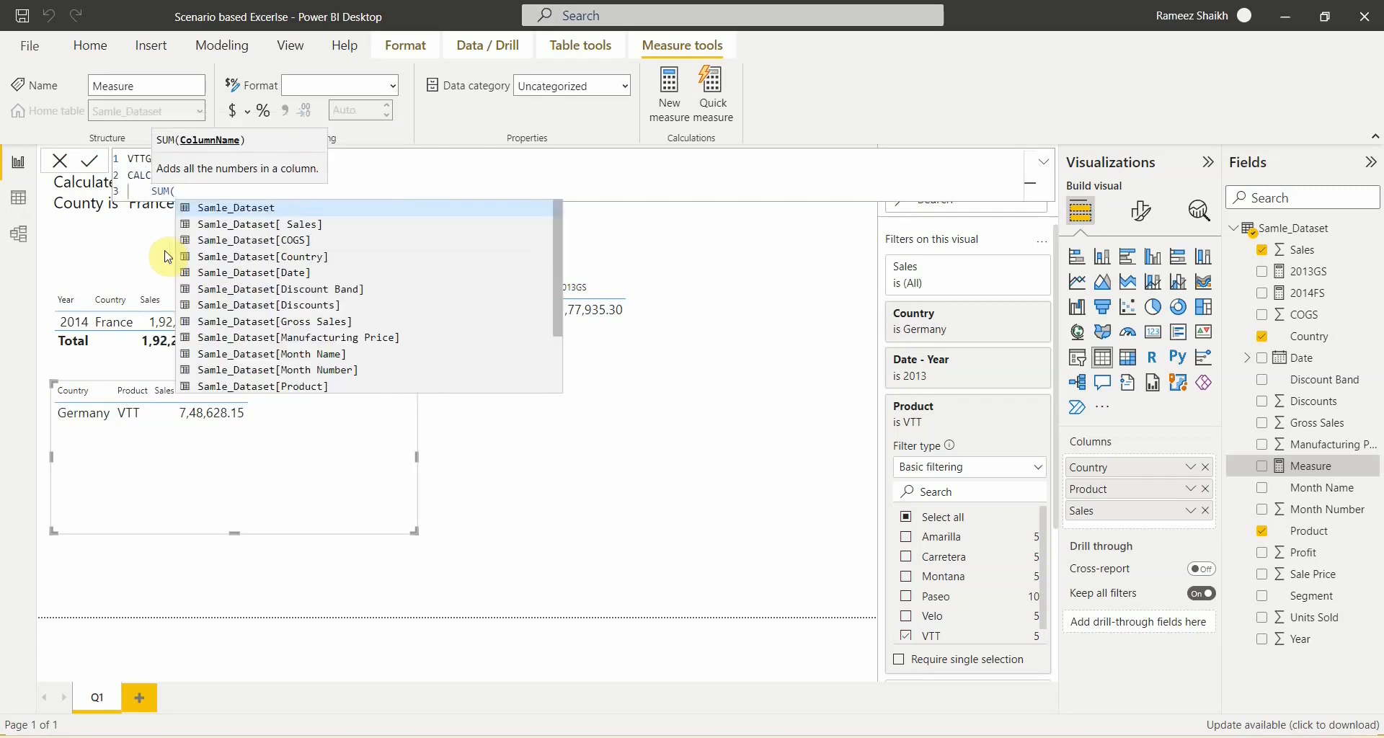
{"action": "type", "text": "Samle_Dataset[ Sales]),"}
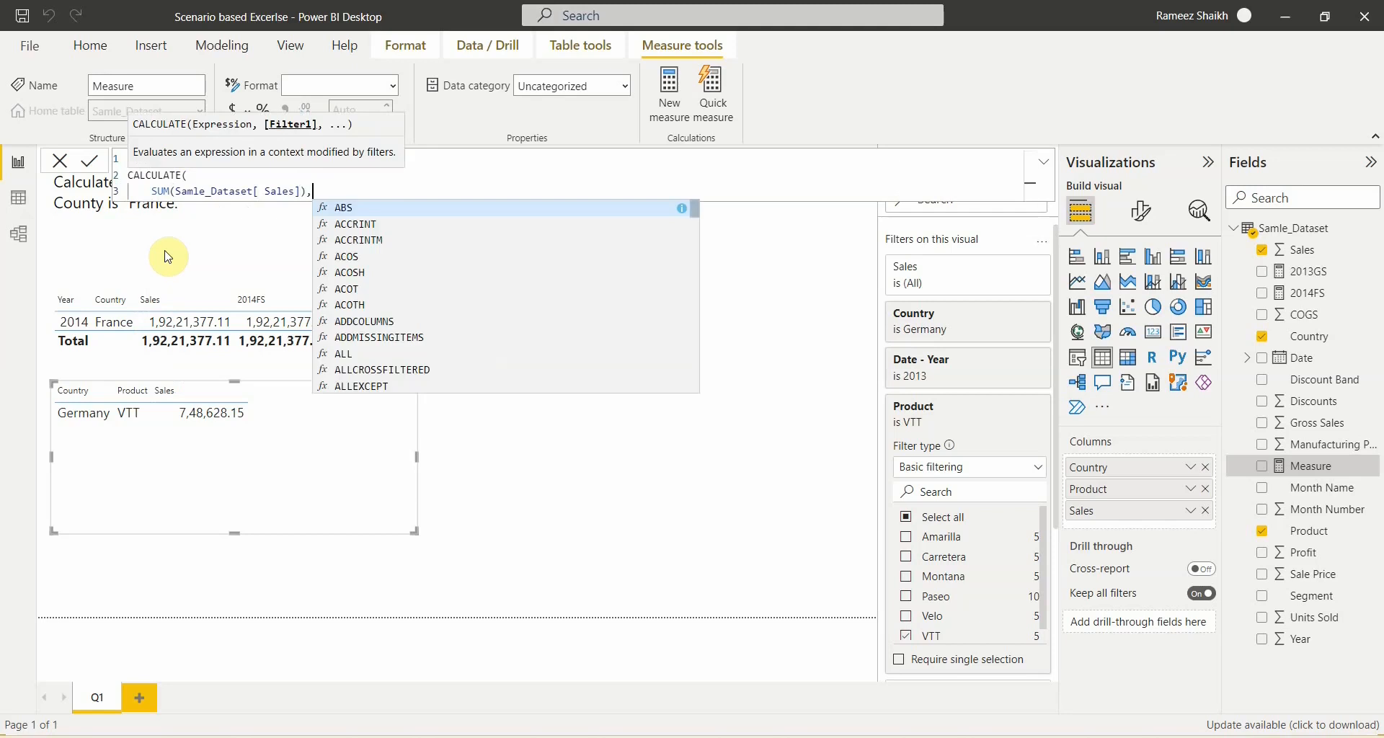
- Add Samle_Dataset[Country] = "Germany" on a new line as the first filter argument of CALCULATE
{"action": "key", "text": "shift+Return"}
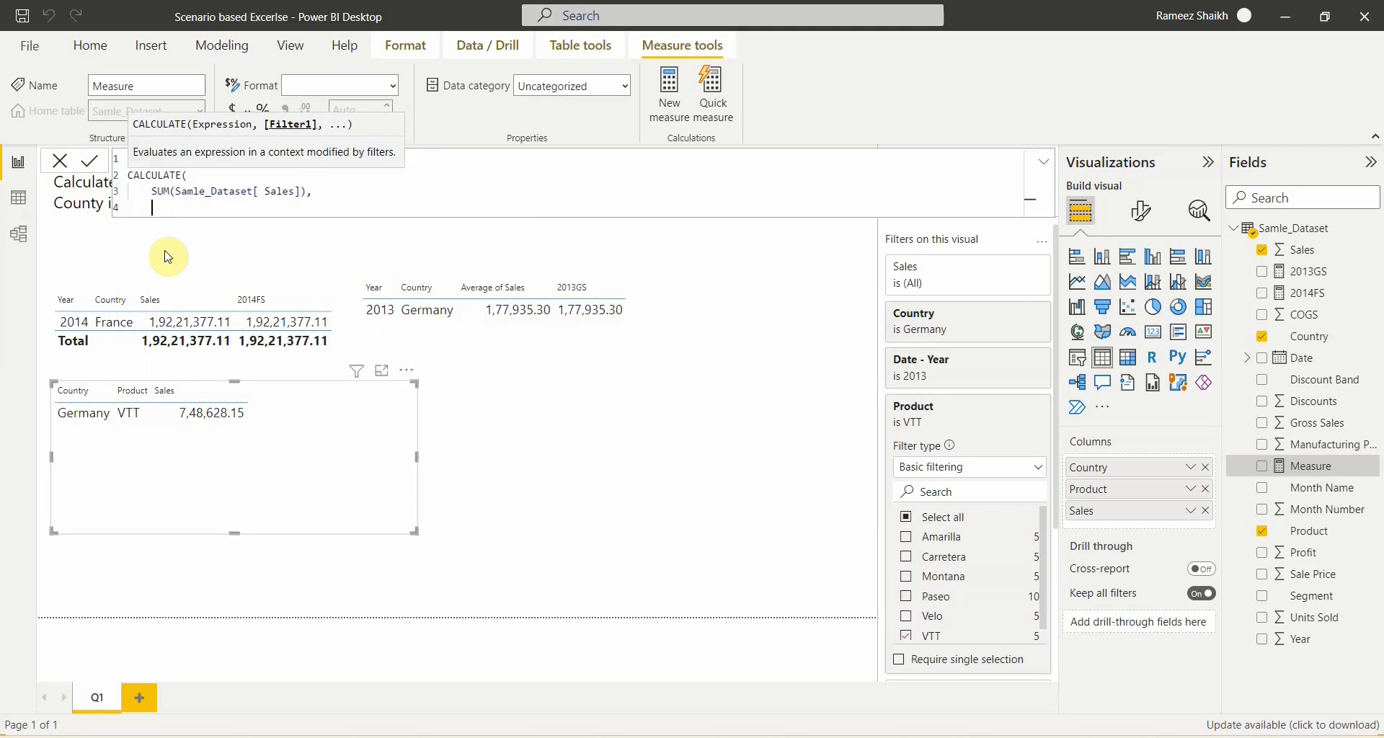
{"action": "type", "text": "Count"}
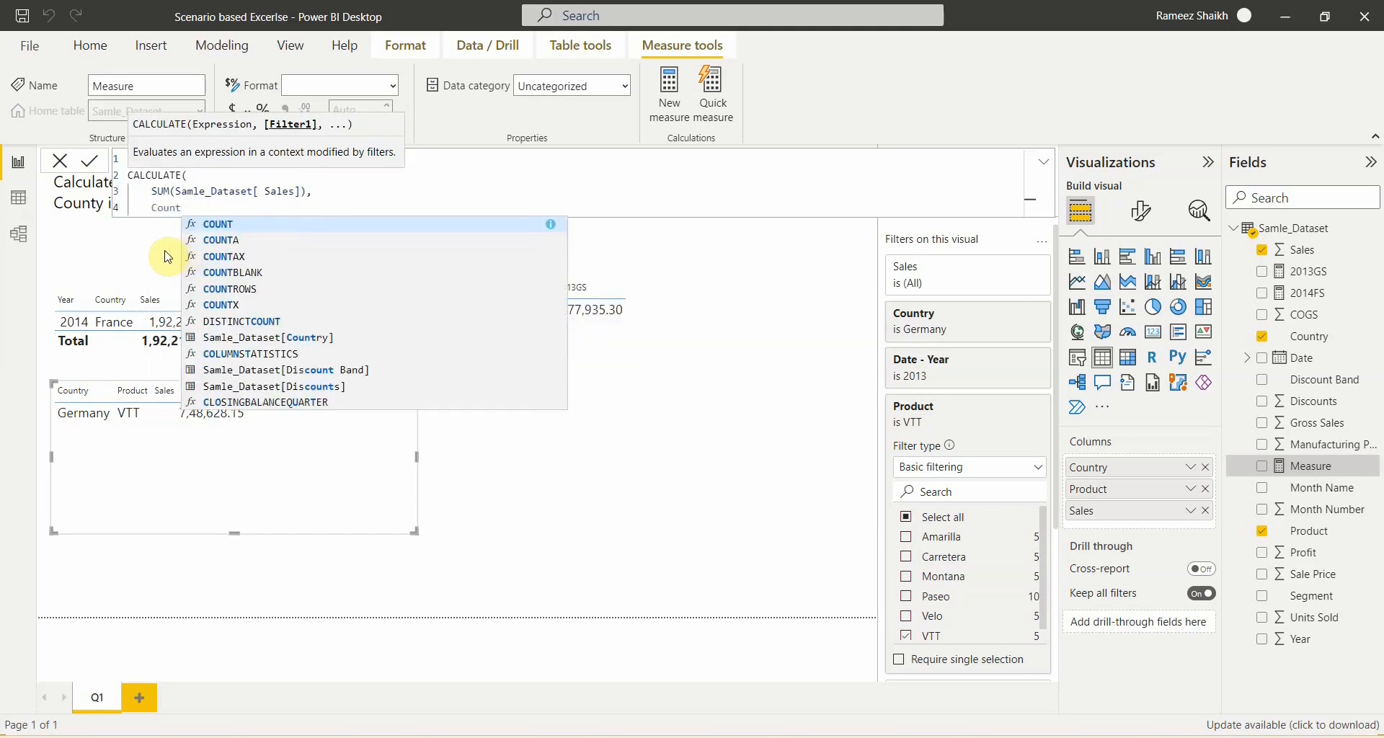
{"action": "key", "text": "Down"}
{"action": "key", "text": "Down"}
{"action": "key", "text": "Down"}
{"action": "key", "text": "Down"}
{"action": "key", "text": "Down"}
{"action": "key", "text": "Down"}
{"action": "key", "text": "Down"}
{"action": "key", "text": "Tab"}
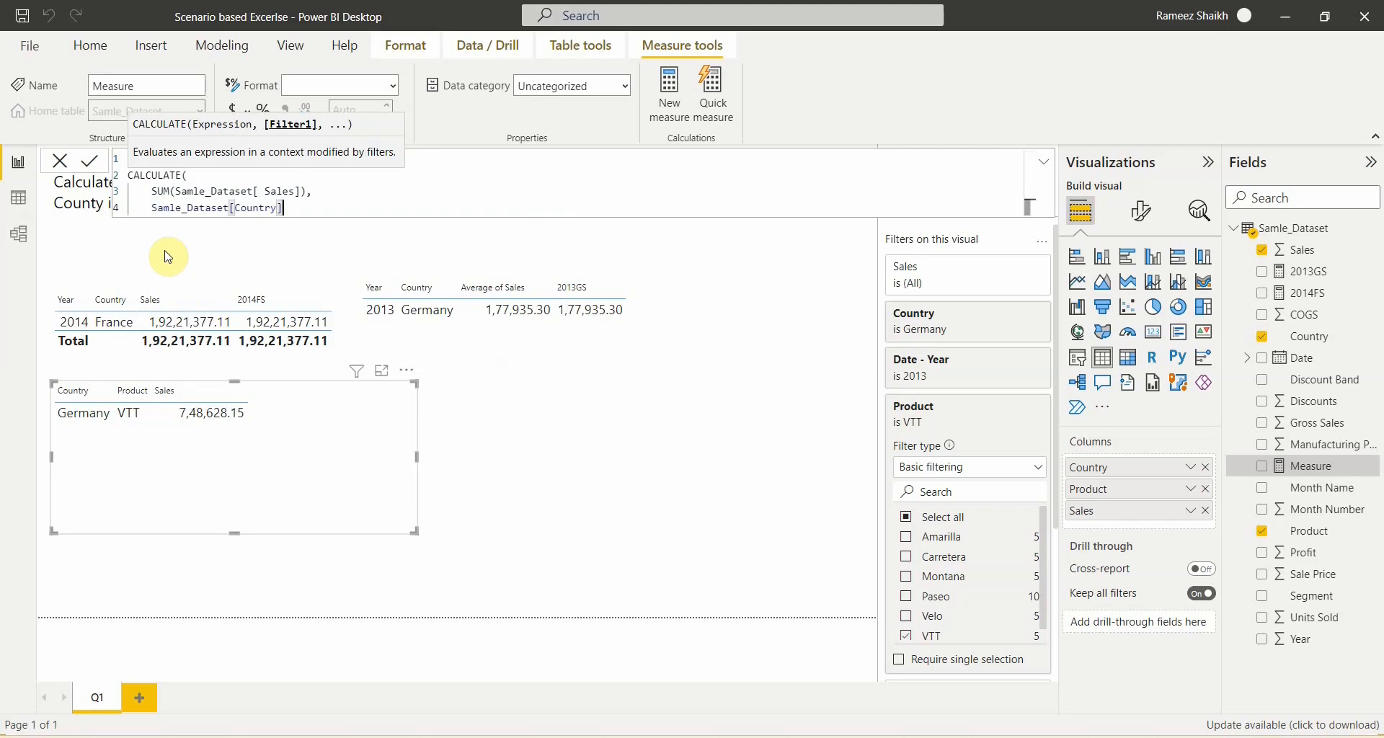
{"action": "type", "text": "= \"Germany\","}
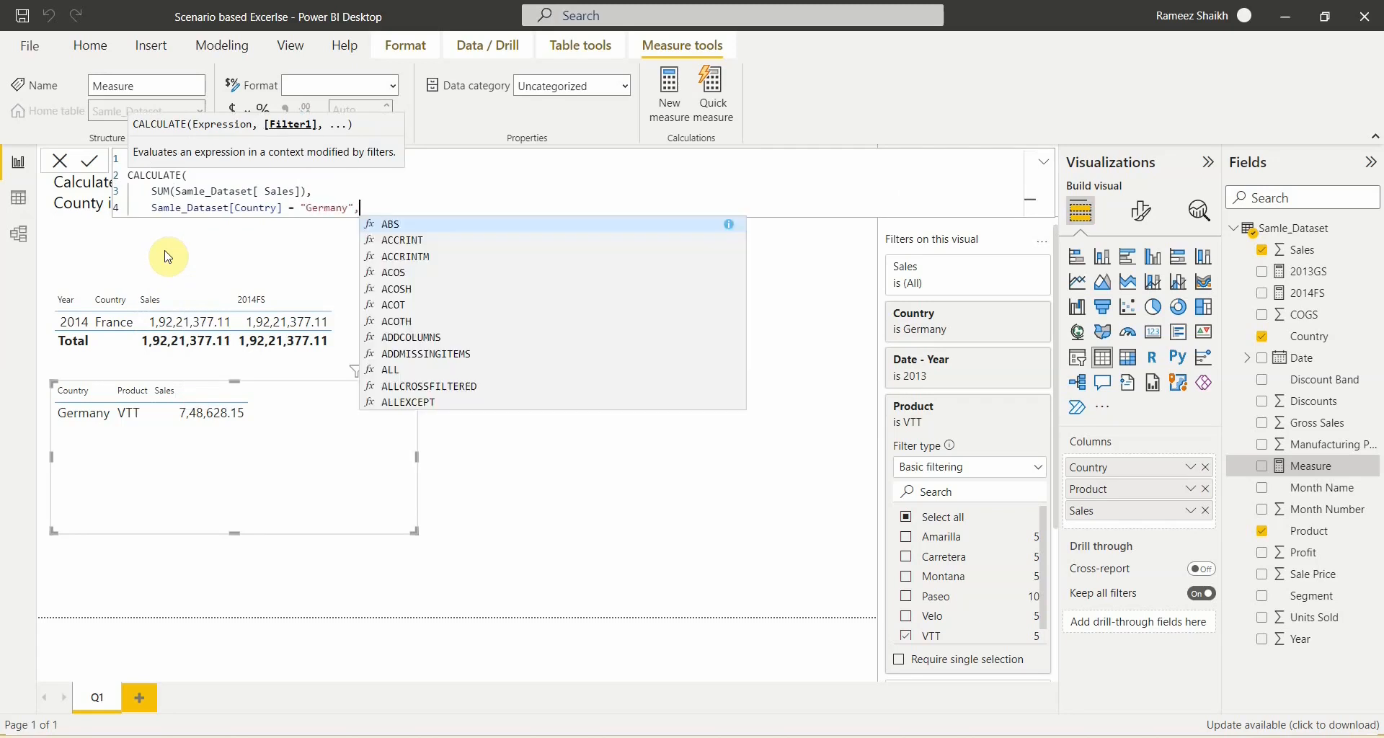
- Add the filter Samle_Dataset[Product] = "VTT" on a new line and close the CALCULATE function
{"action": "key", "text": "shift+Return"}
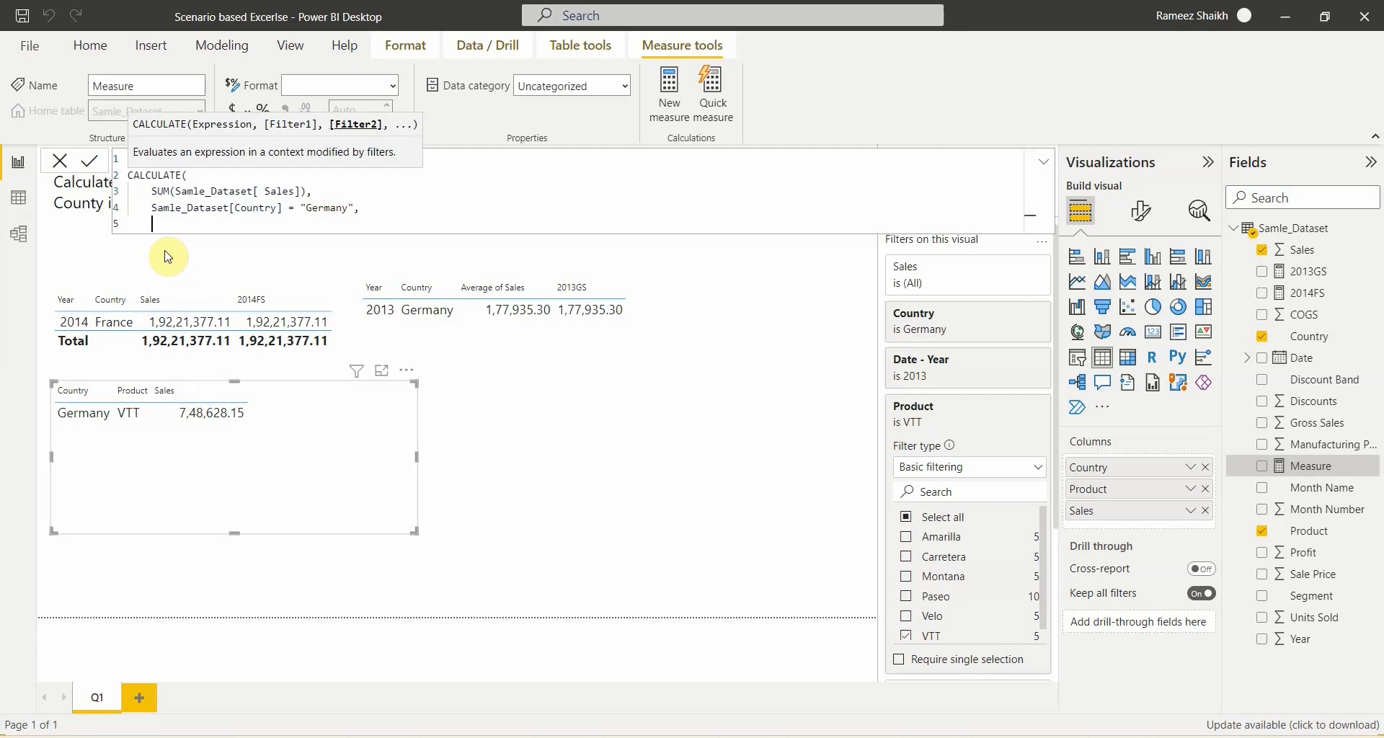
{"action": "type", "text": "pr"}
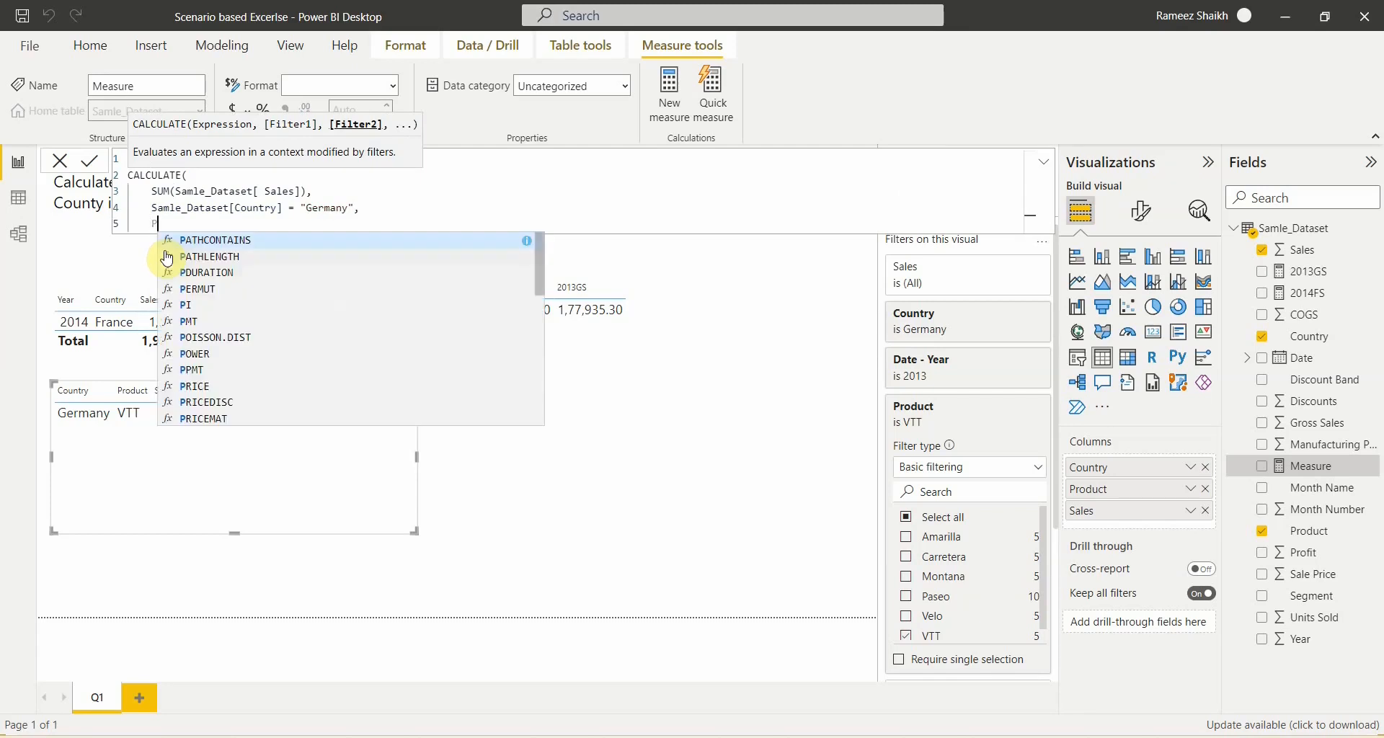
{"action": "key", "text": "Tab"}
{"action": "type", "text": "= \"VTT"}
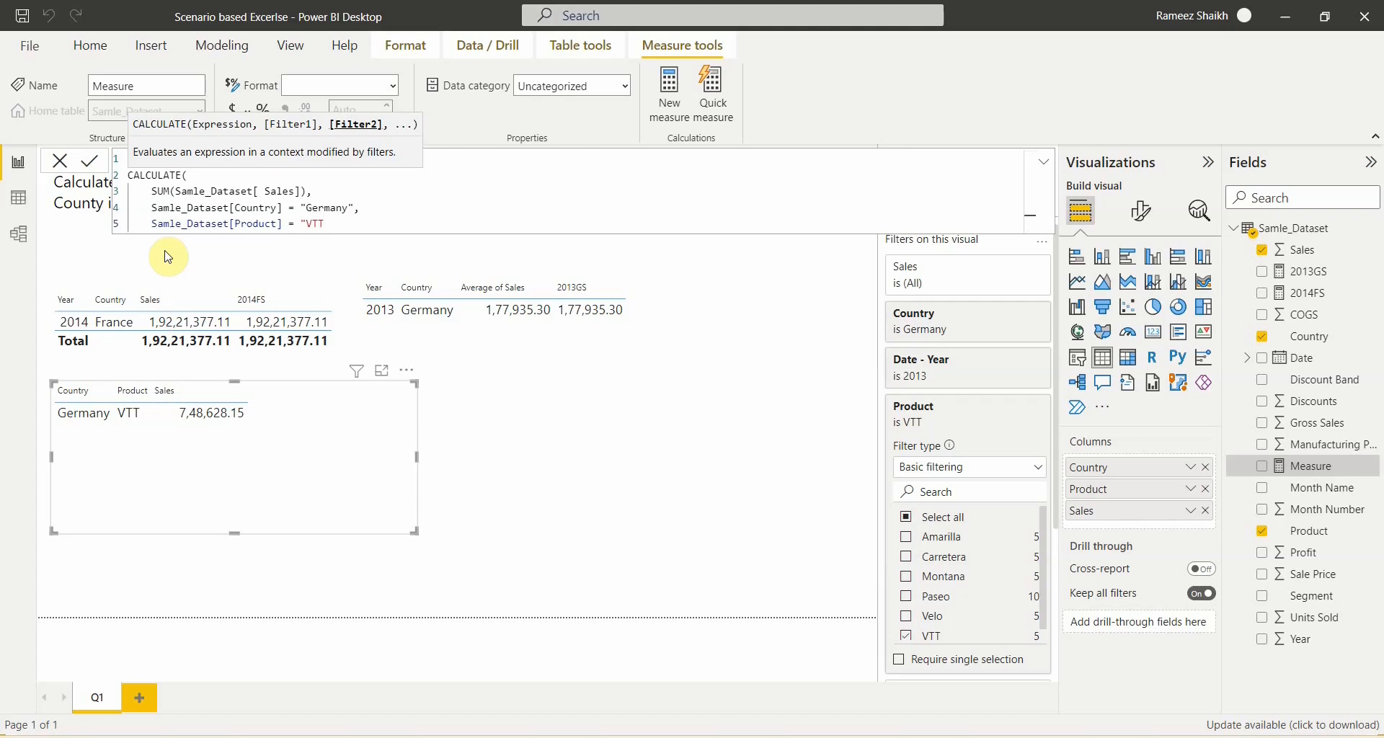
{"action": "key", "text": "shift+Return"}
{"action": "type", "text": ")"}
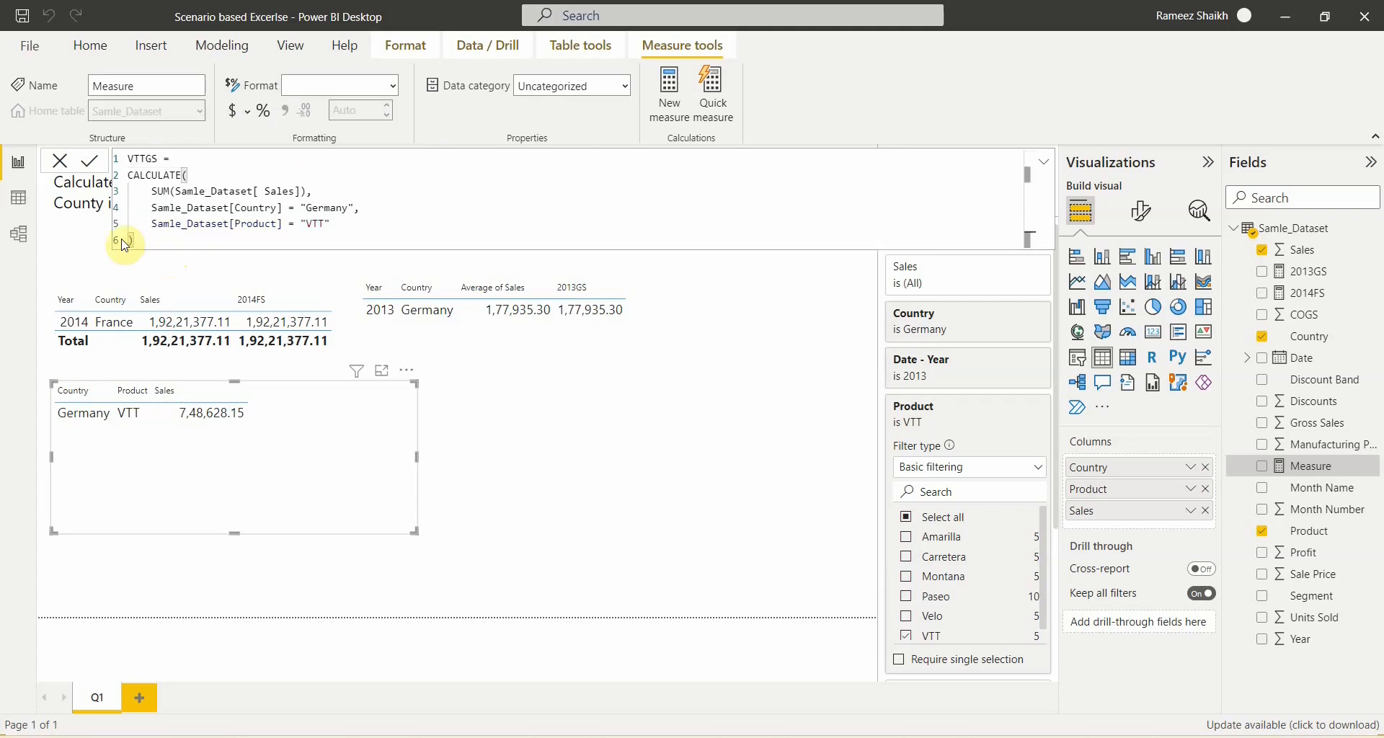
- Commit the VTTGS measure, adding it as a column to the Germany VTT table, and shrink that table's frame to fit
{"action": "left_click", "coordinate": [87, 163]}
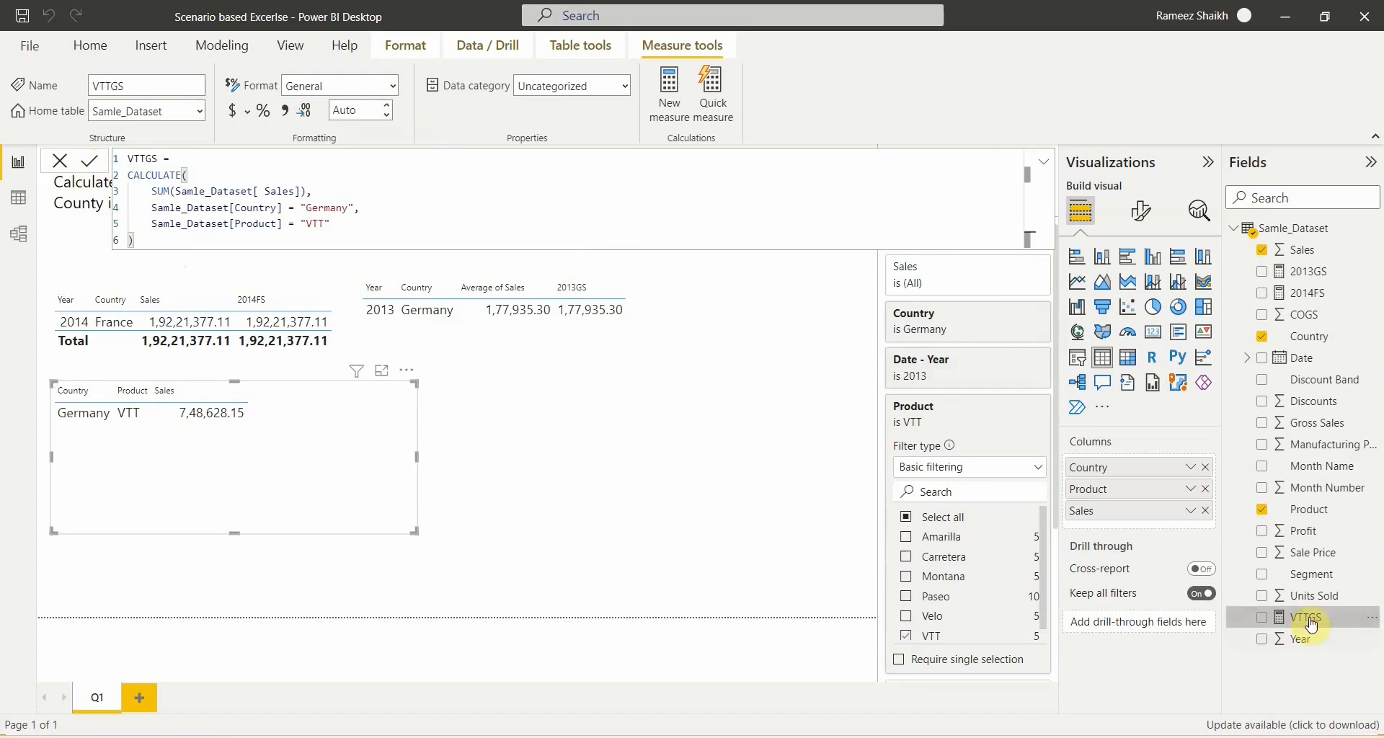
{"action": "left_click_drag", "start_coordinate": [1307, 617], "coordinate": [334, 422]}
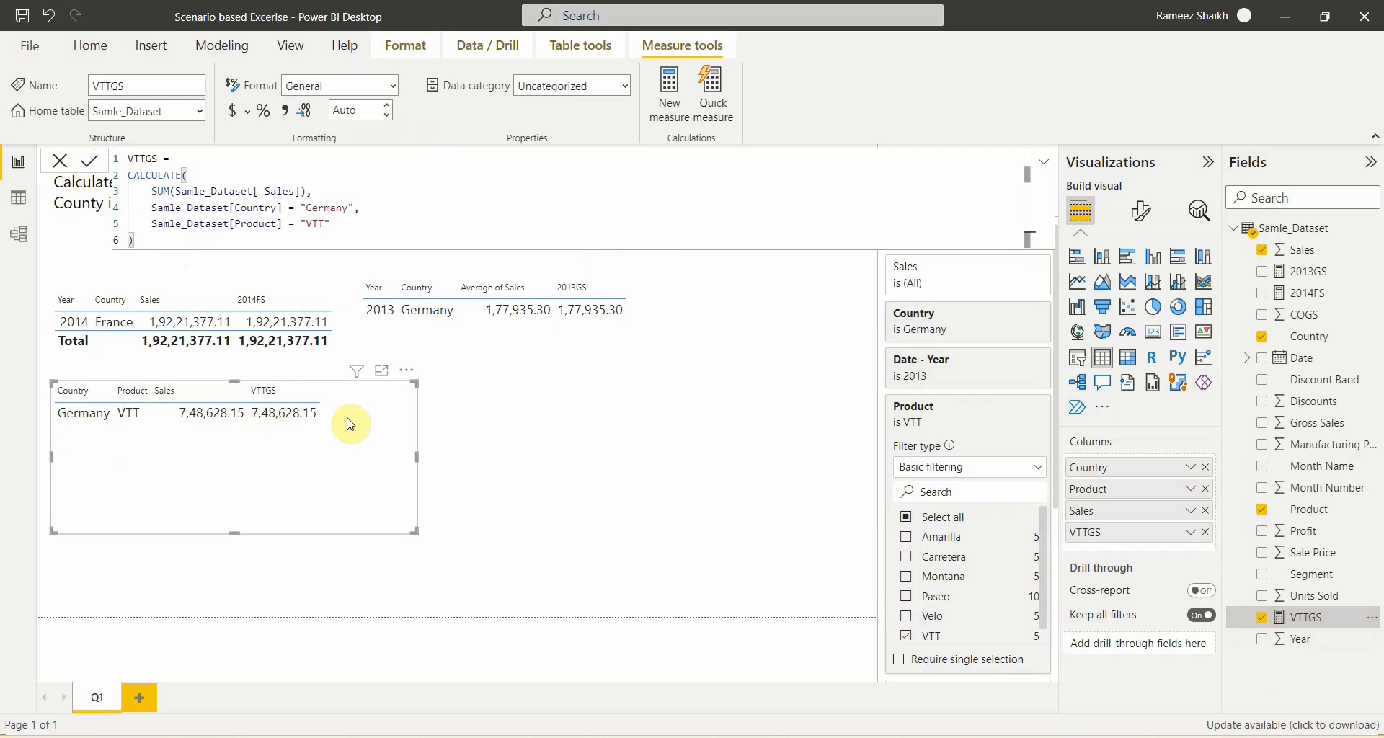
{"action": "left_click_drag", "start_coordinate": [414, 530], "coordinate": [351, 513]}
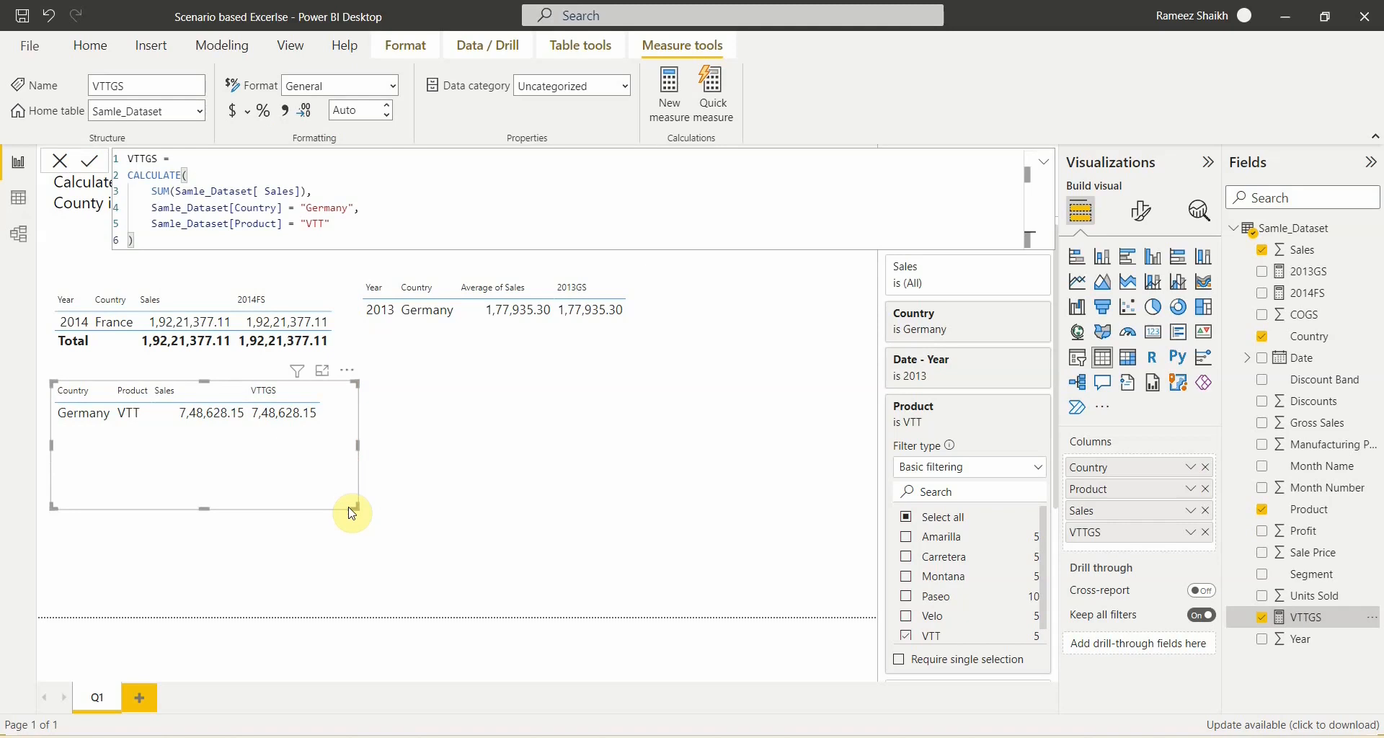